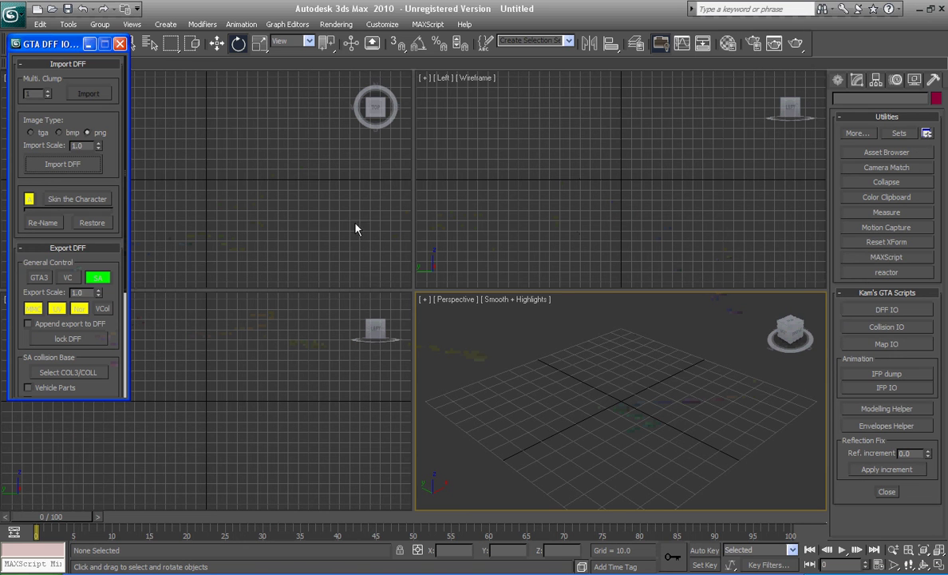
Reopen the GTA DFF IO panel and expand its Import DFF options
click(94, 167)
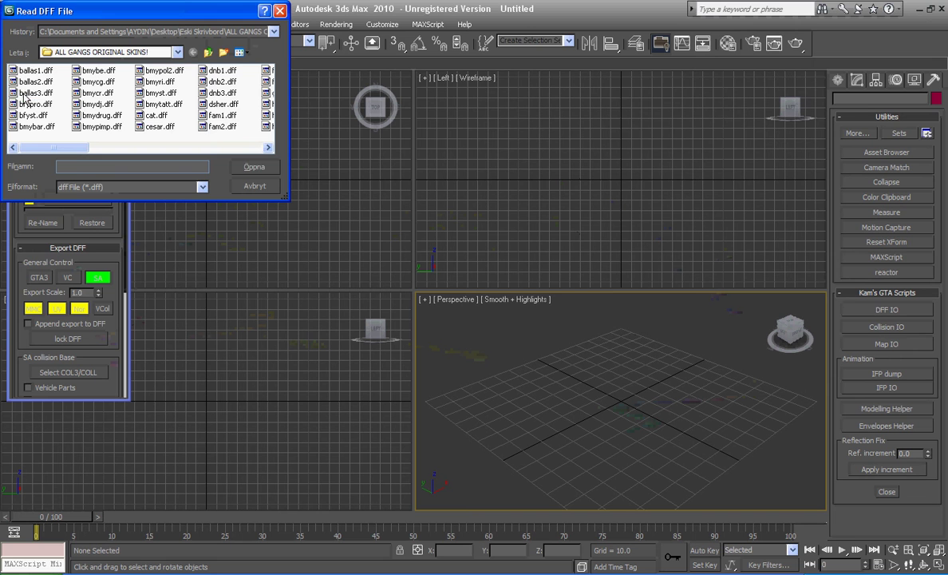
click(217, 114)
click(217, 126)
click(280, 11)
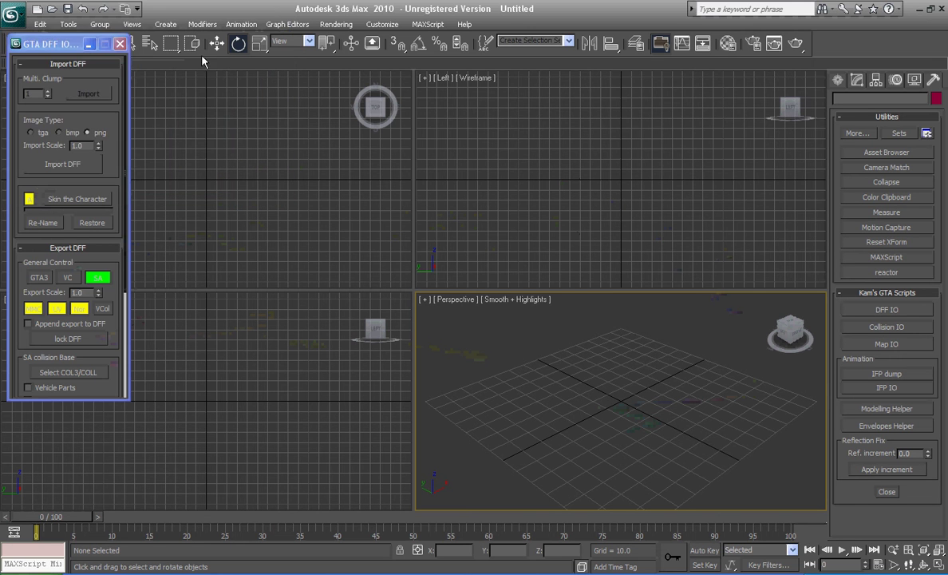
click(119, 44)
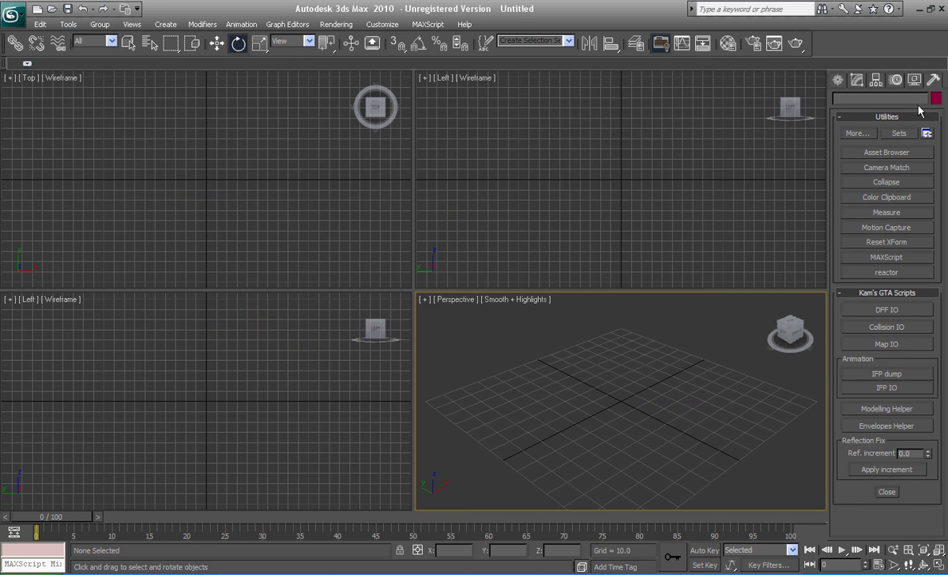
click(870, 312)
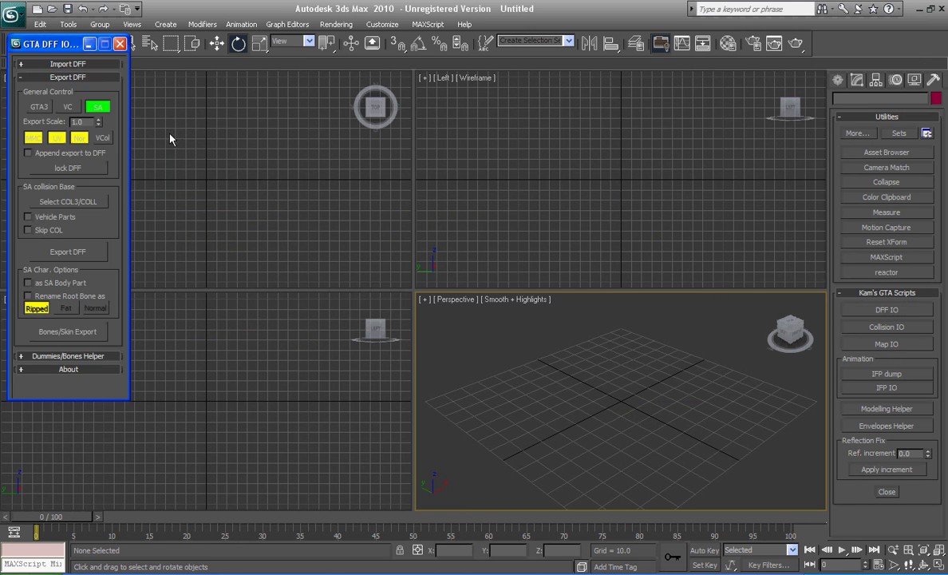
click(88, 65)
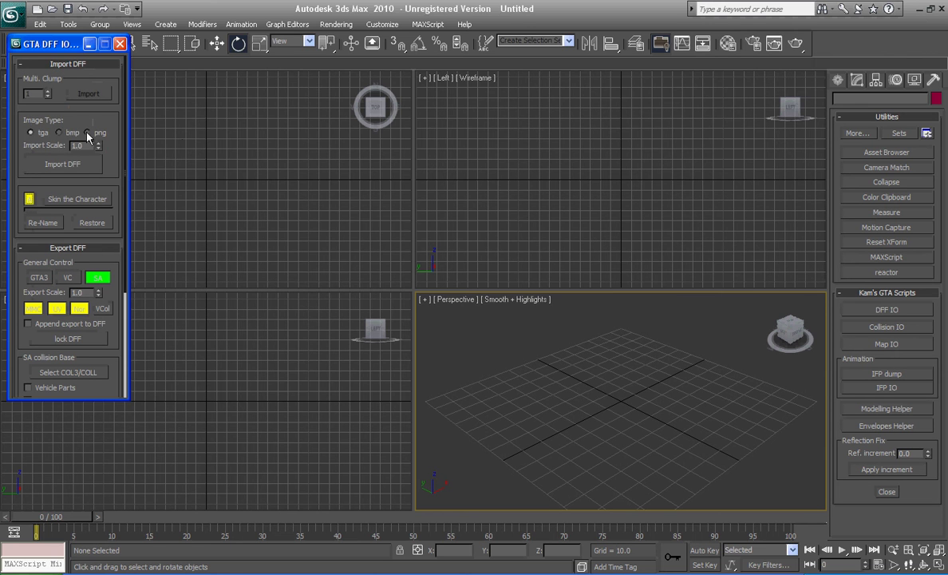
Browse the original skins folder and import bmybar.dff
click(64, 164)
click(32, 81)
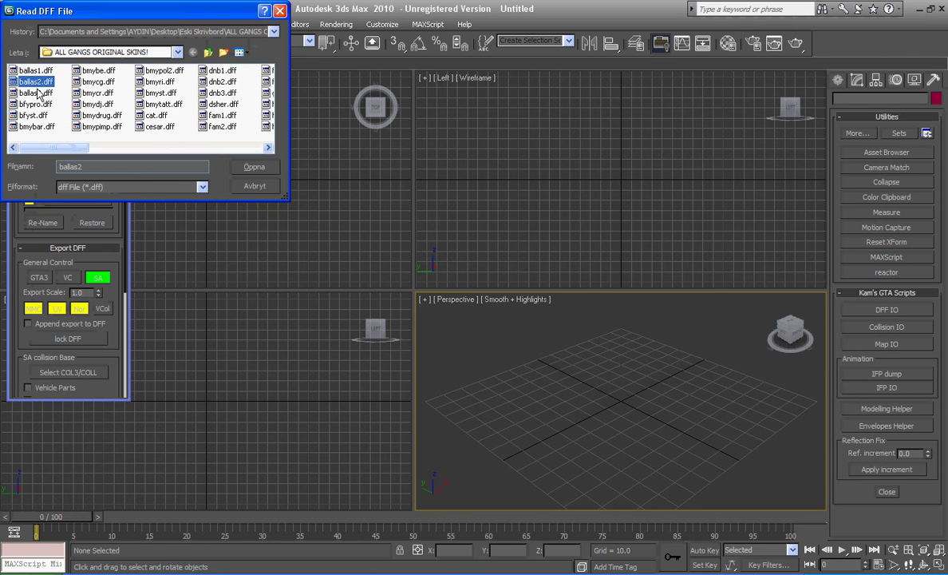
key(v)
drag(225, 147, 83, 147)
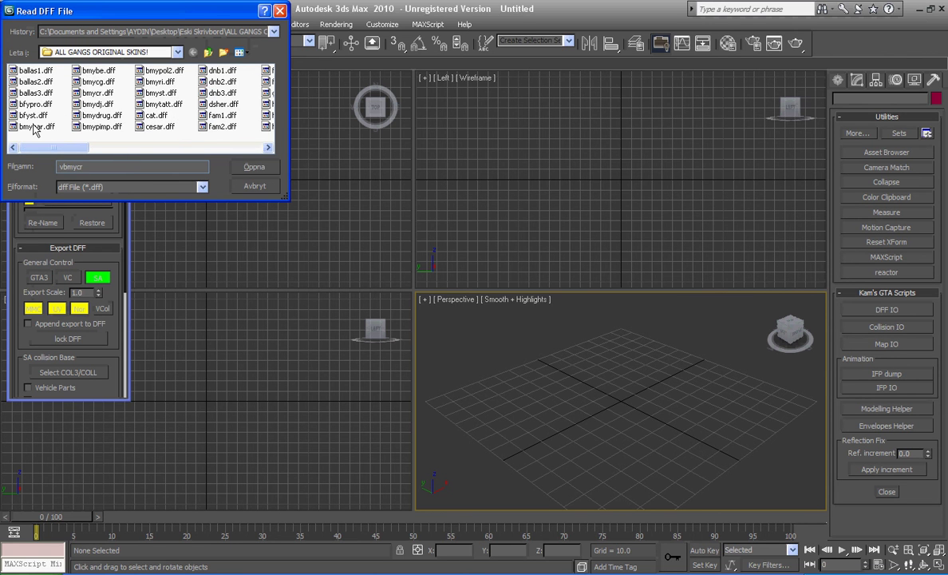
click(36, 82)
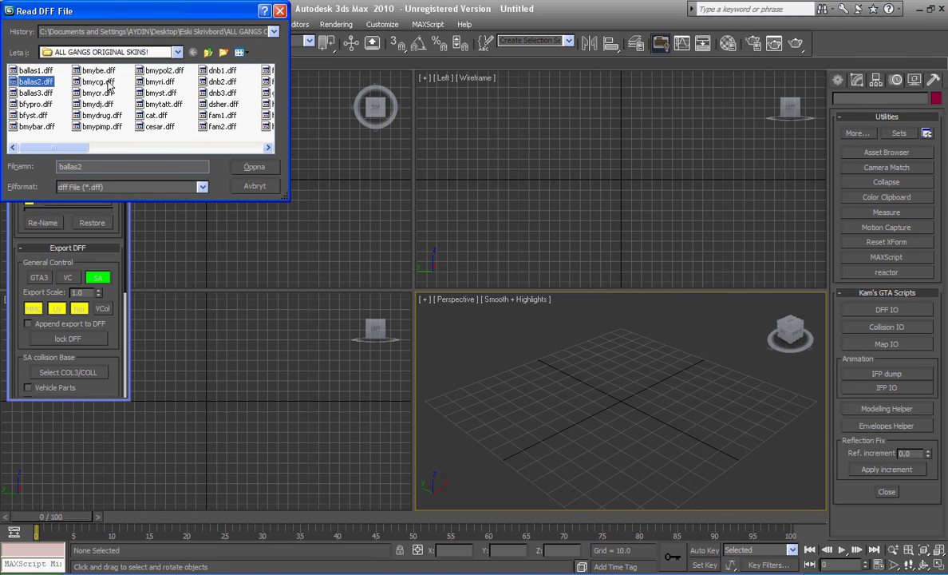
click(94, 104)
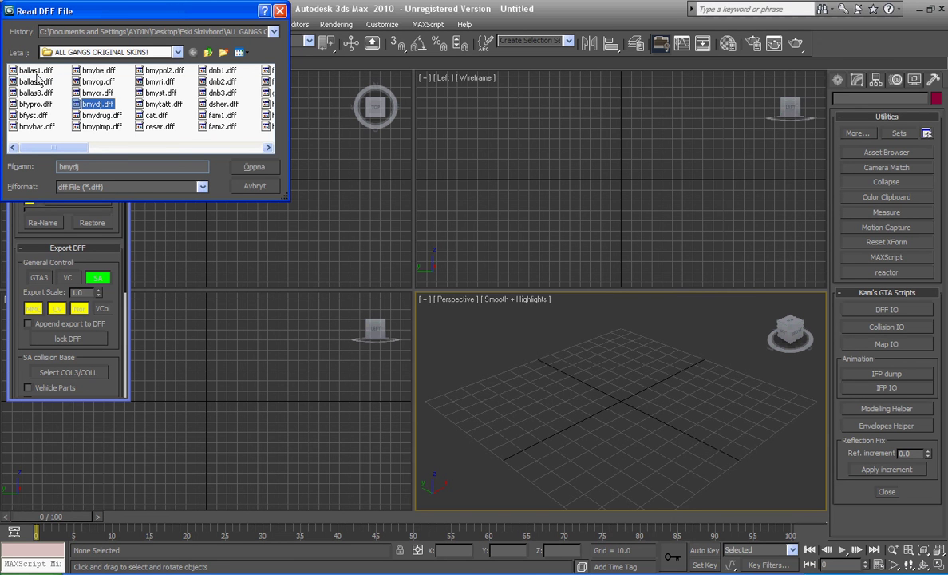
click(36, 127)
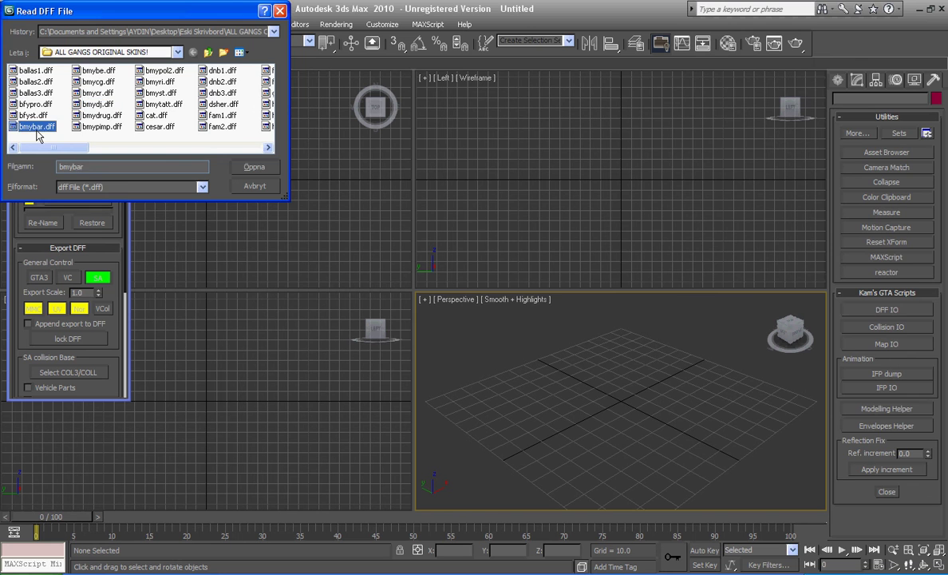
double_click(36, 129)
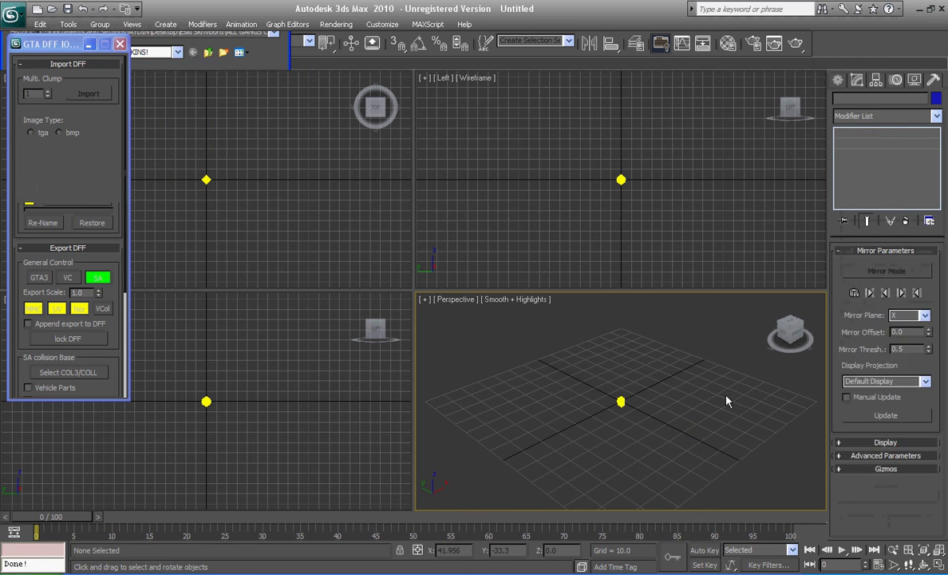
Zoom and orbit the Perspective view to frame the character's front
scroll(718, 398, up, 5)
scroll(694, 388, up, 2)
scroll(679, 376, up, 3)
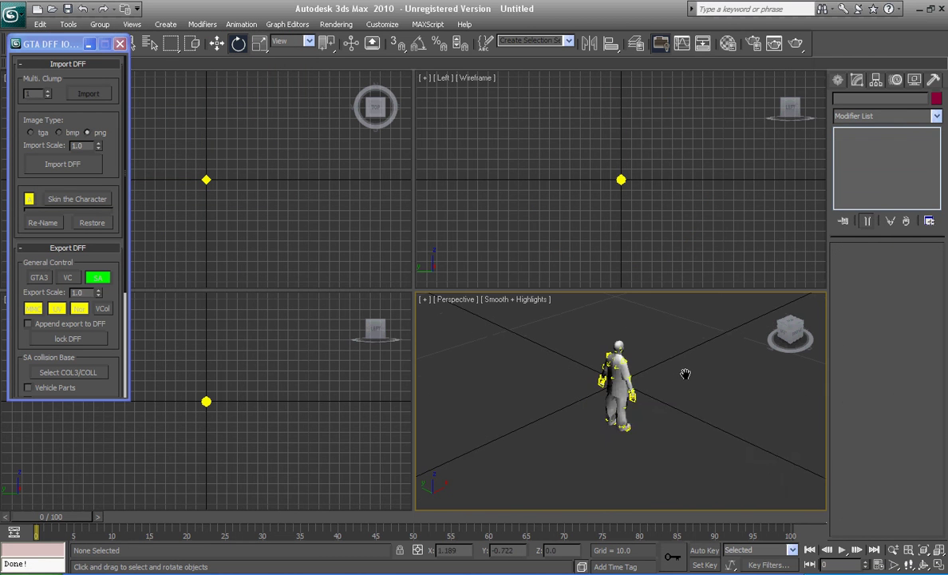
alt+middle_drag(685, 374, 588, 351)
key(ctrl+shift+z)
click(788, 332)
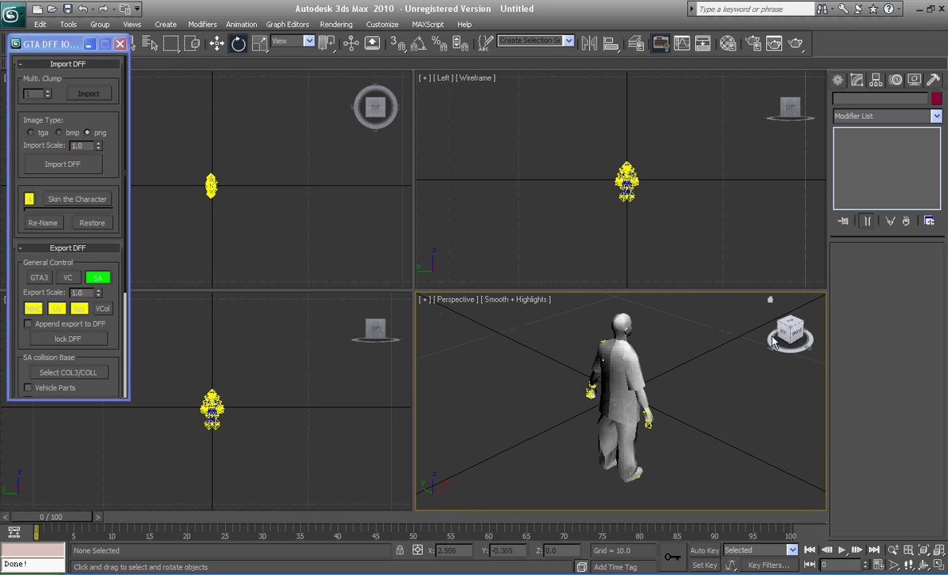
click(615, 359)
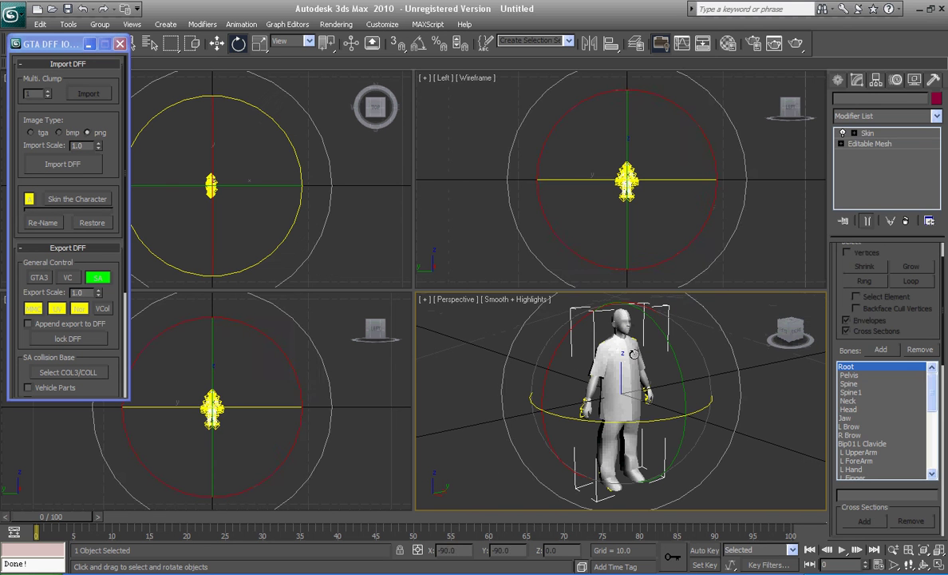
click(217, 43)
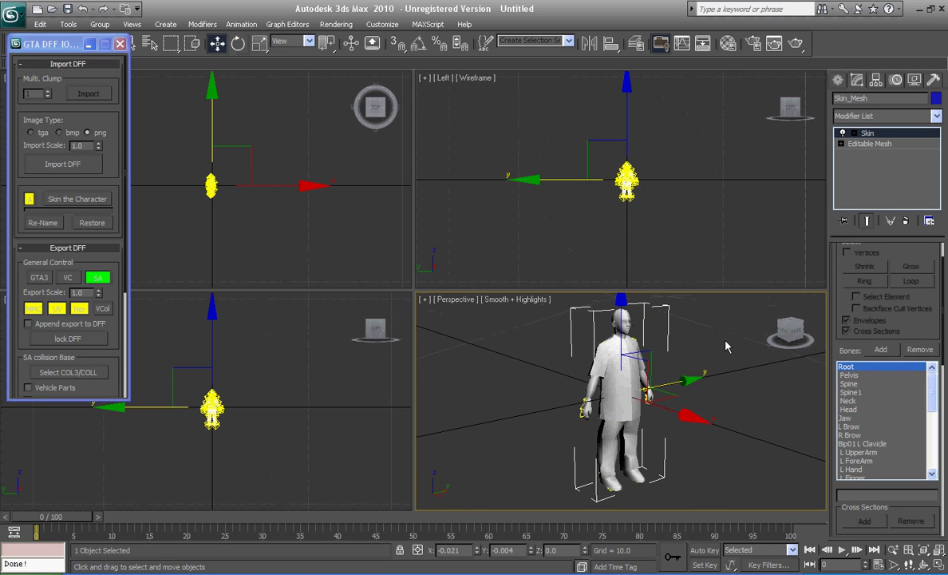
click(674, 320)
Select the mesh and enable Show Texture in GTA Mapping Tools' Display Helper
click(932, 81)
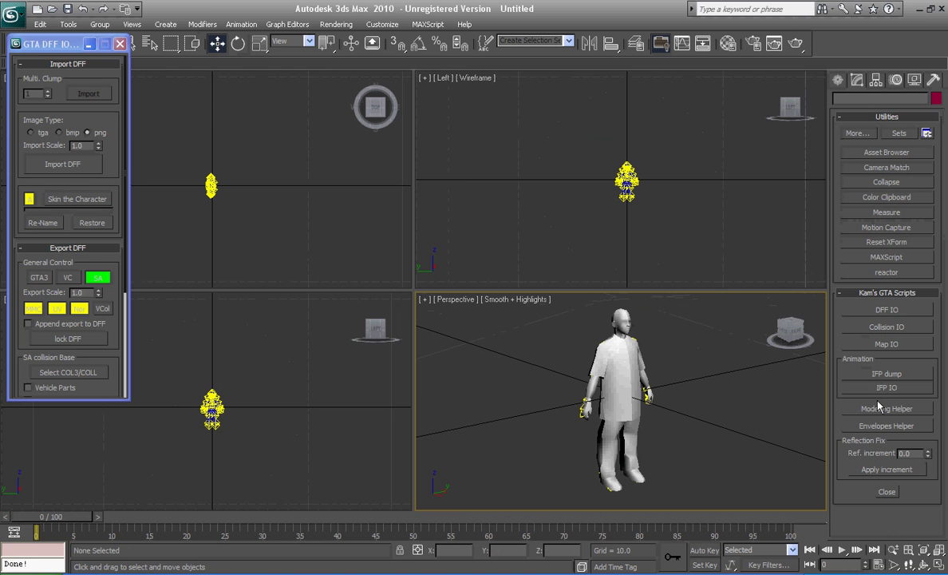
click(883, 343)
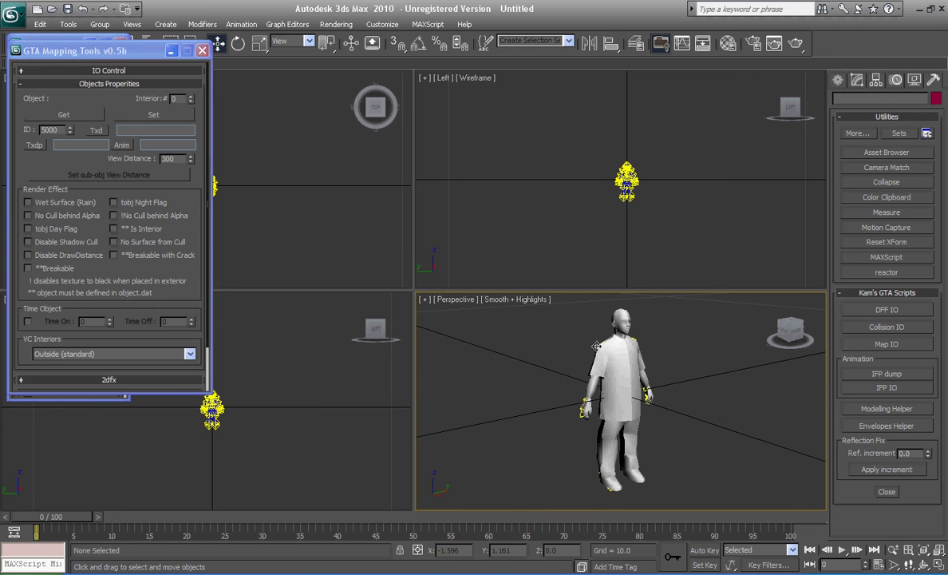
click(610, 359)
click(72, 85)
click(72, 137)
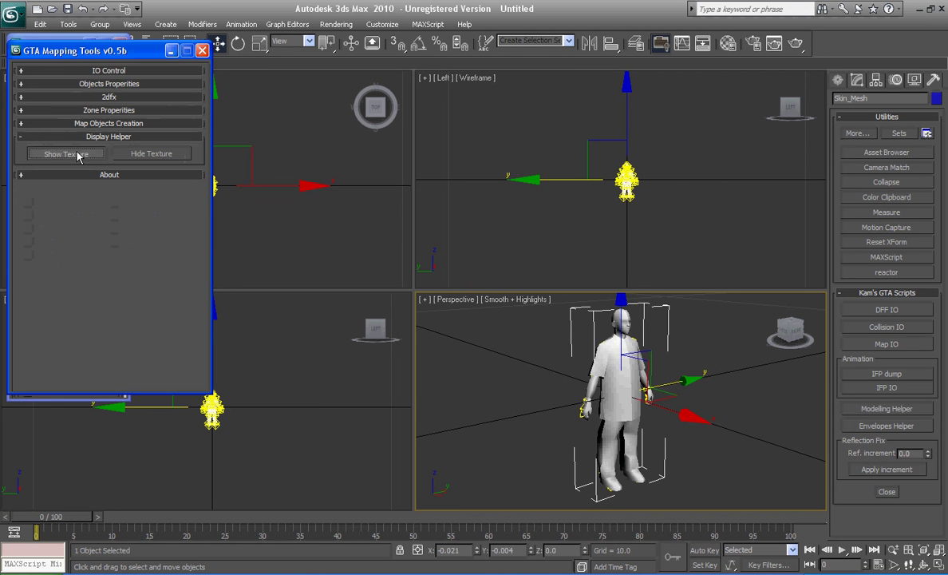
click(71, 153)
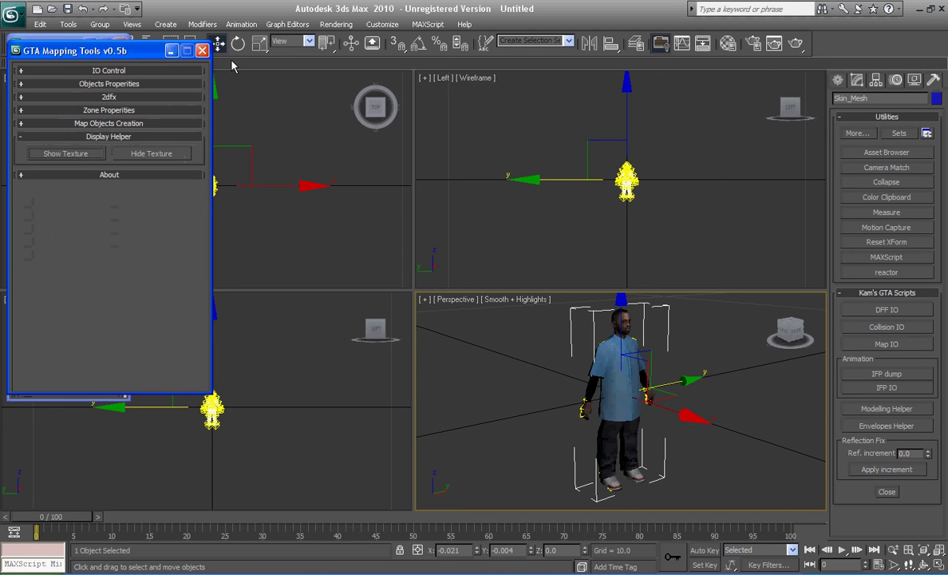
click(170, 50)
click(731, 373)
scroll(731, 374, up, 3)
Delete the character's head element using Editable Mesh Element mode
middle_drag(722, 401, 723, 506)
click(626, 449)
click(857, 80)
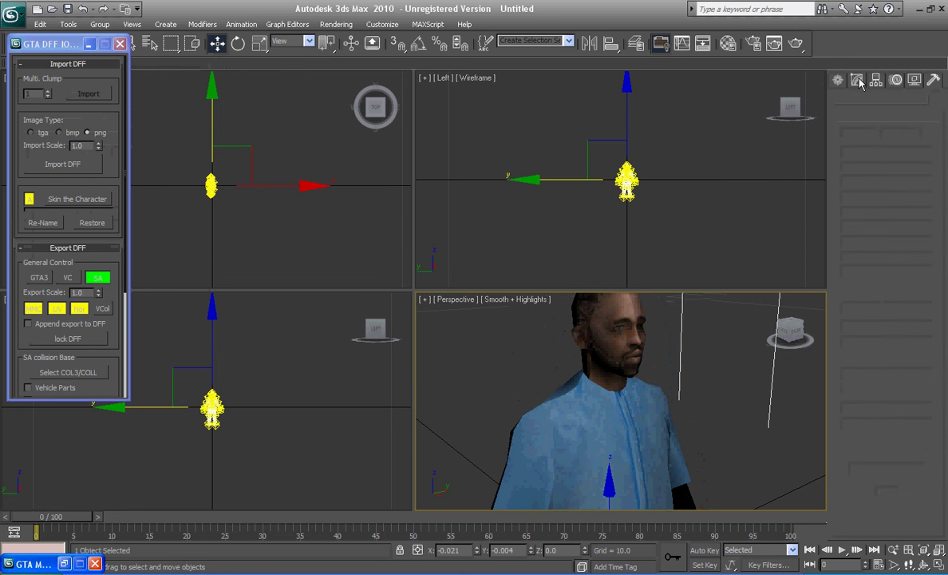
click(842, 143)
click(866, 196)
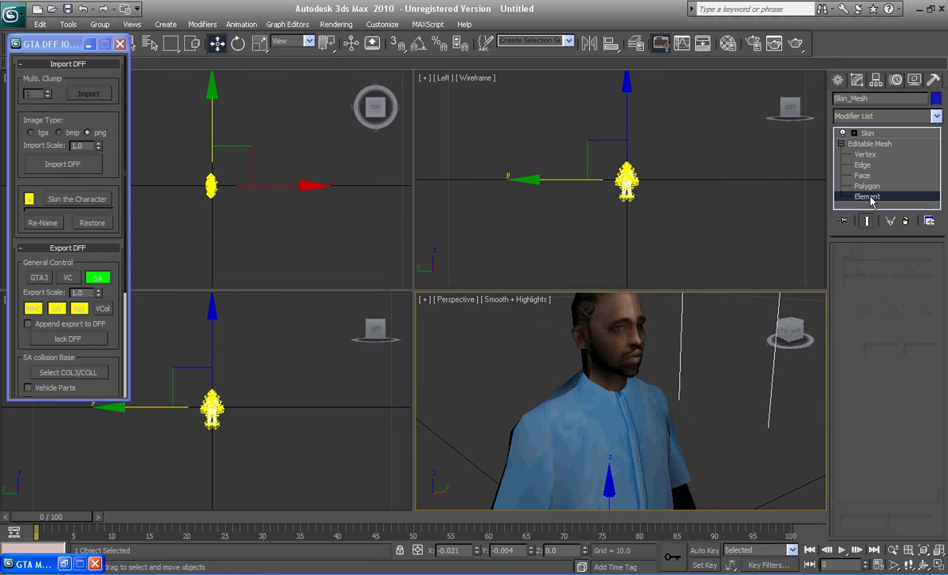
click(609, 336)
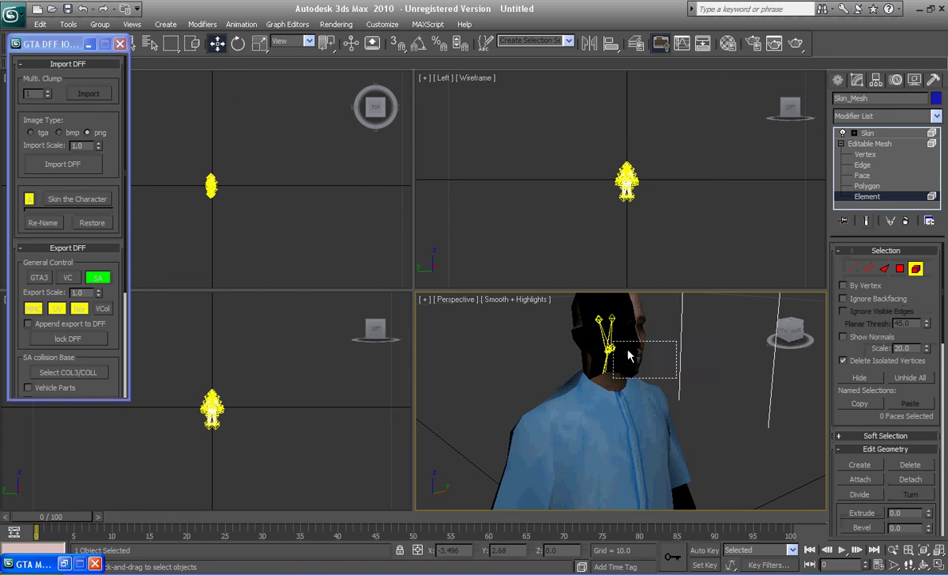
key(Delete)
key(ctrl+z)
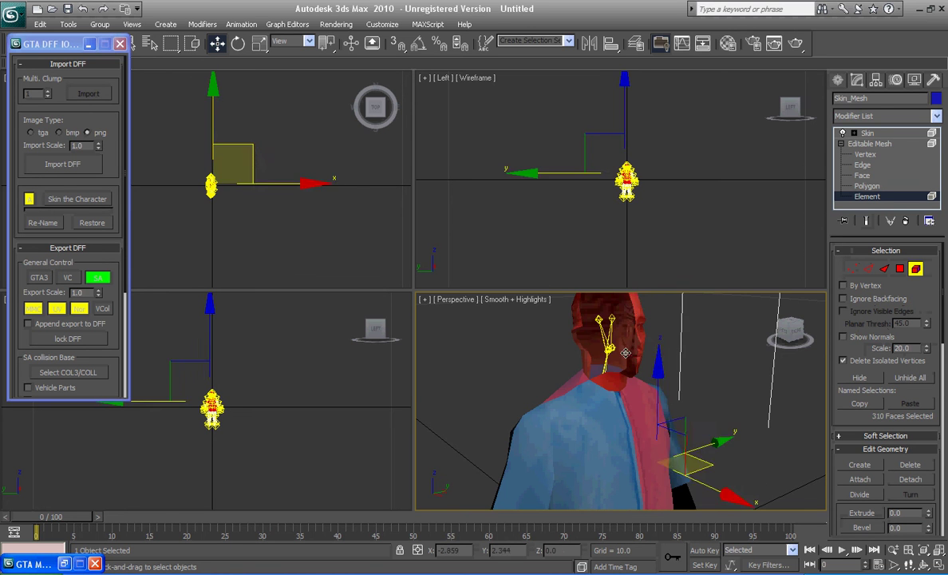
key(Delete)
key(ctrl+z)
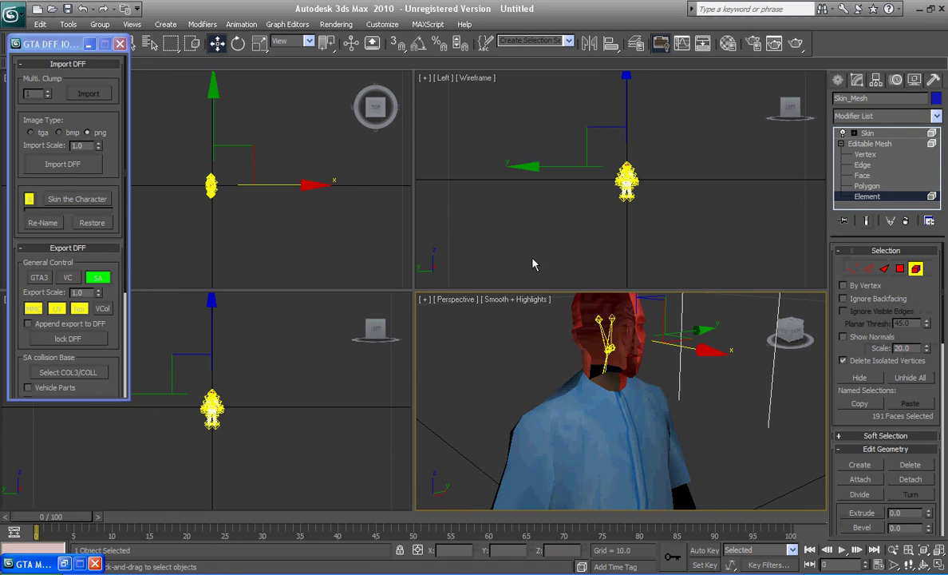
key(Delete)
key(ctrl+z)
key(Delete)
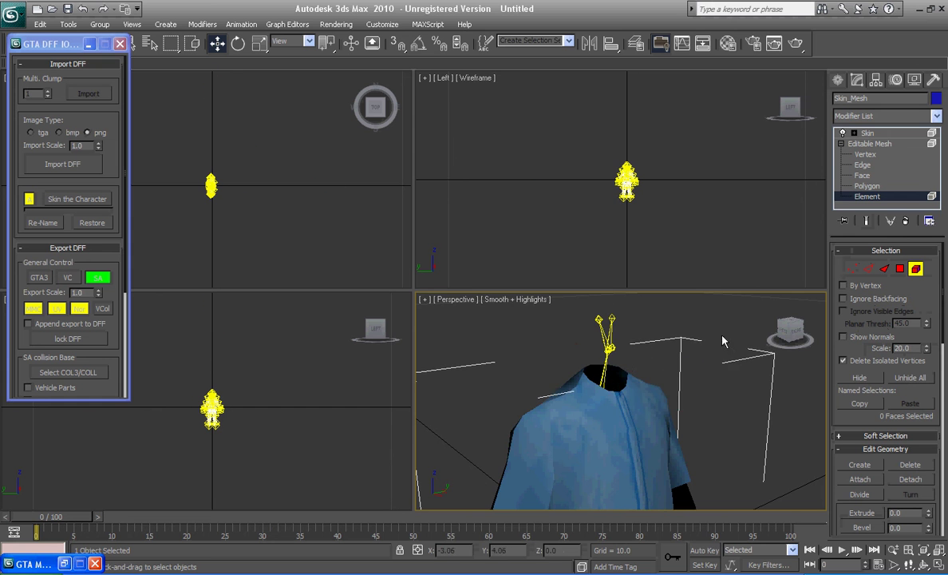
Exit Element mode, select the body and all bones, and hide them
mouse_move(786, 327)
mouse_down()
mouse_move(766, 330)
mouse_move(790, 331)
mouse_up()
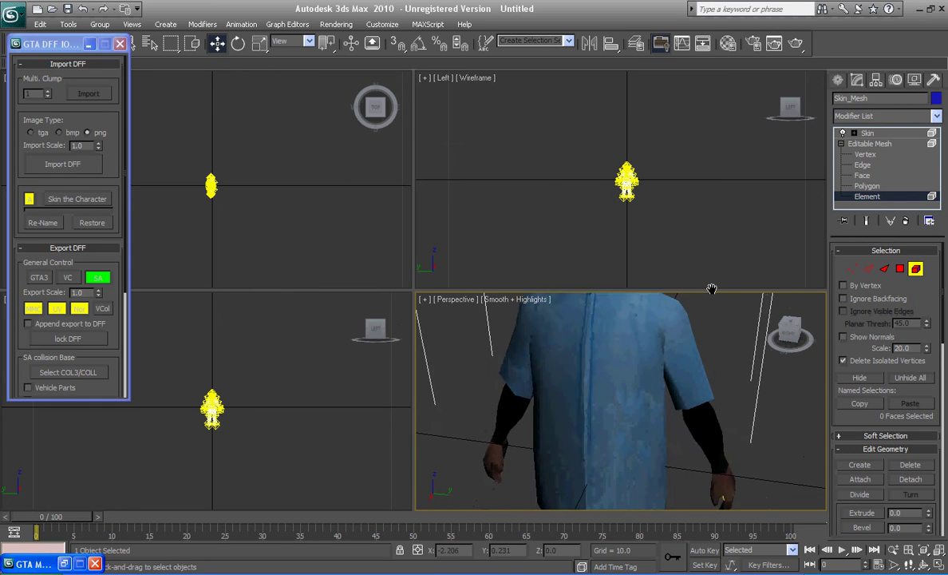
drag(790, 331, 862, 260)
click(915, 269)
key(ctrl+a)
right_click(746, 372)
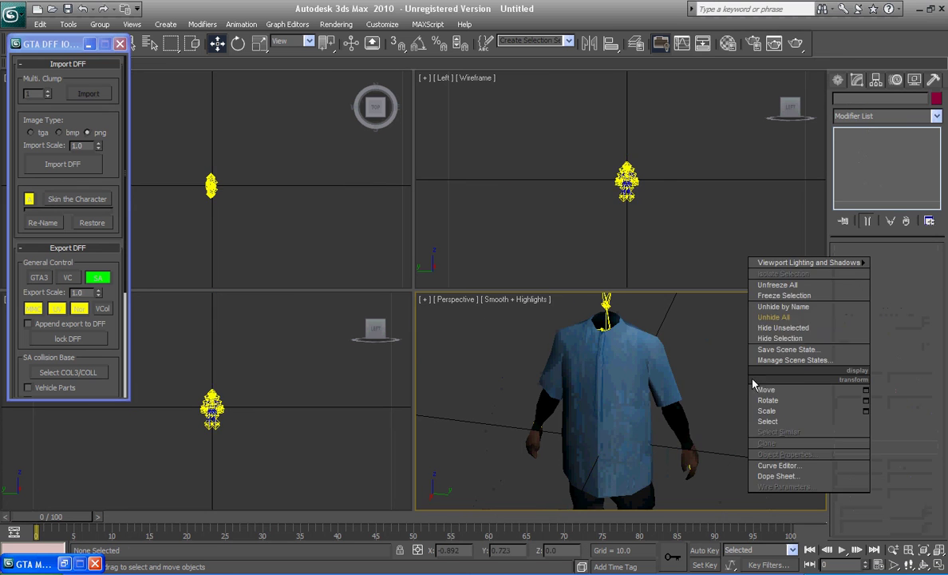
click(787, 334)
Attempt another DFF import, dismiss the MAXScript error, and close GTA DFF IO
click(36, 164)
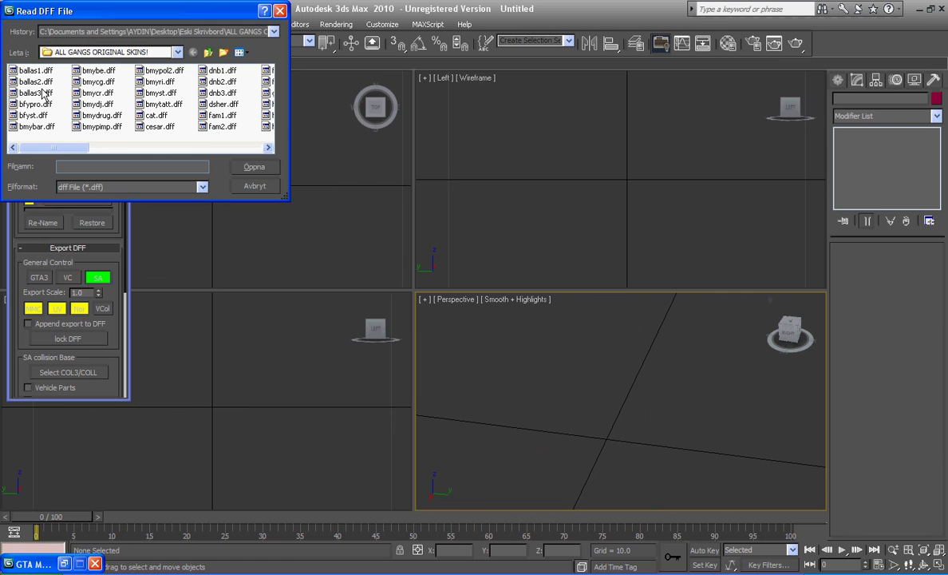
double_click(212, 116)
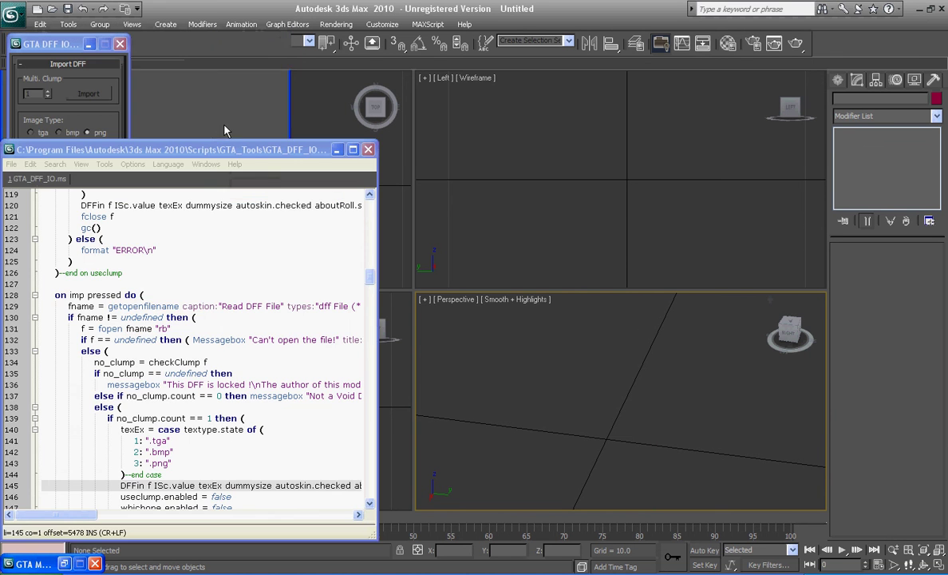
click(465, 322)
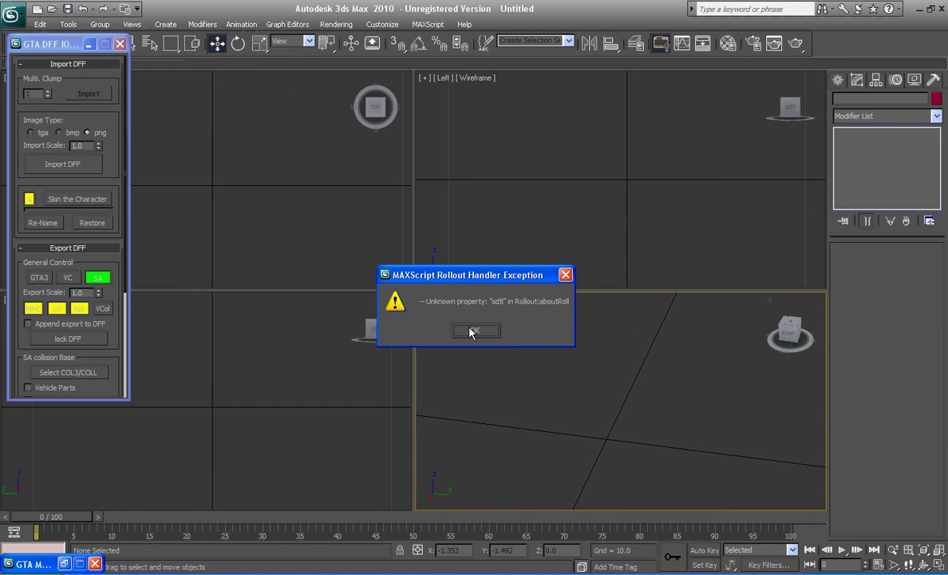
click(472, 331)
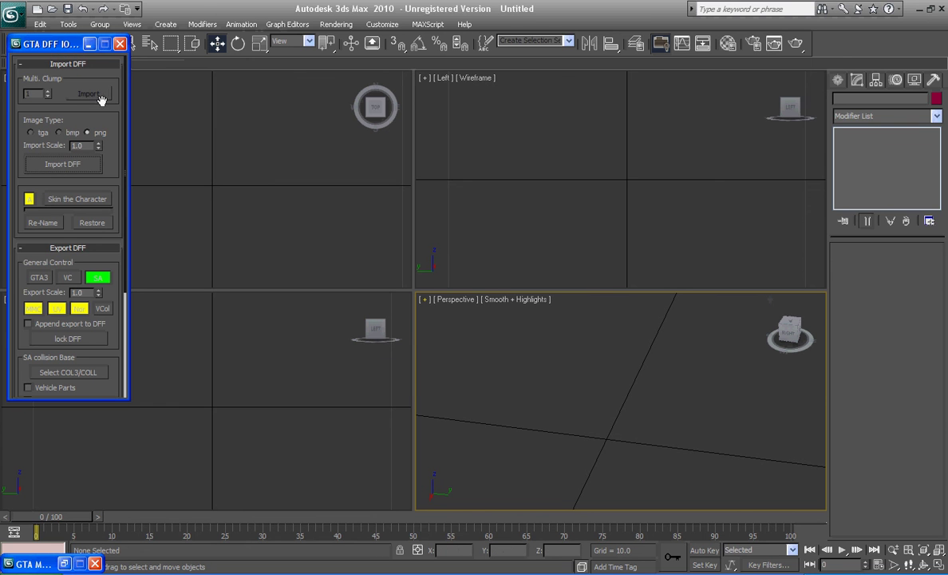
click(120, 43)
Import fam1.dff through GTA DFF IO's Import DFF
click(933, 80)
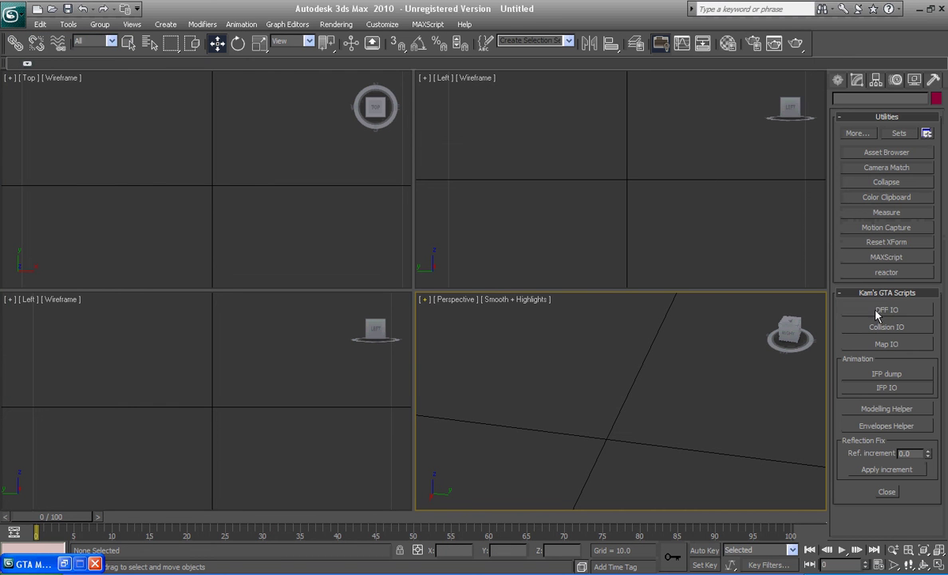
click(882, 310)
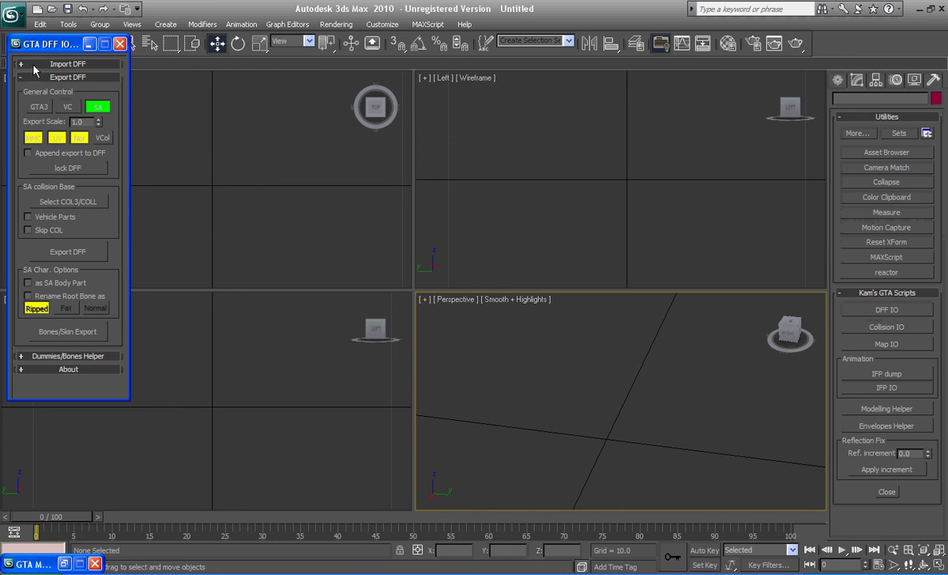
click(33, 65)
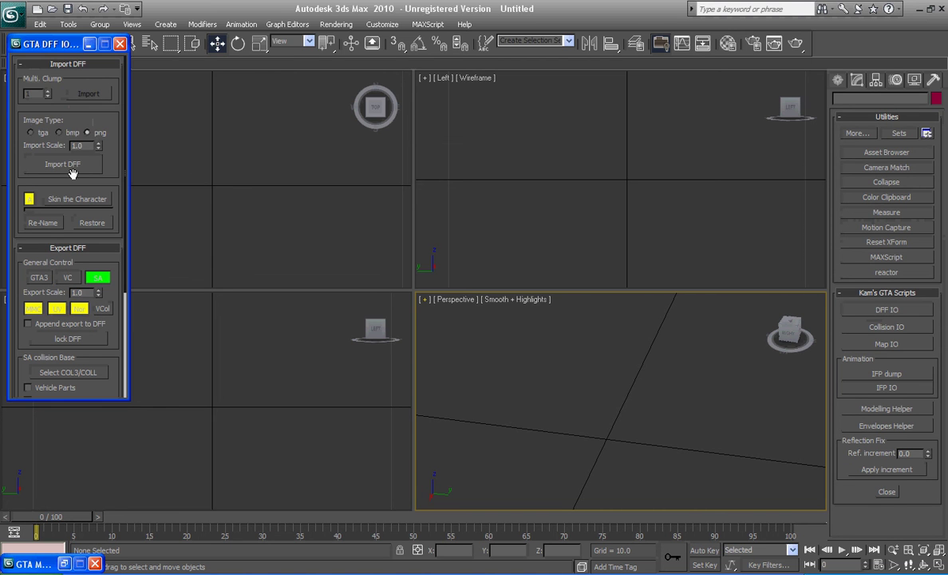
click(73, 164)
click(32, 92)
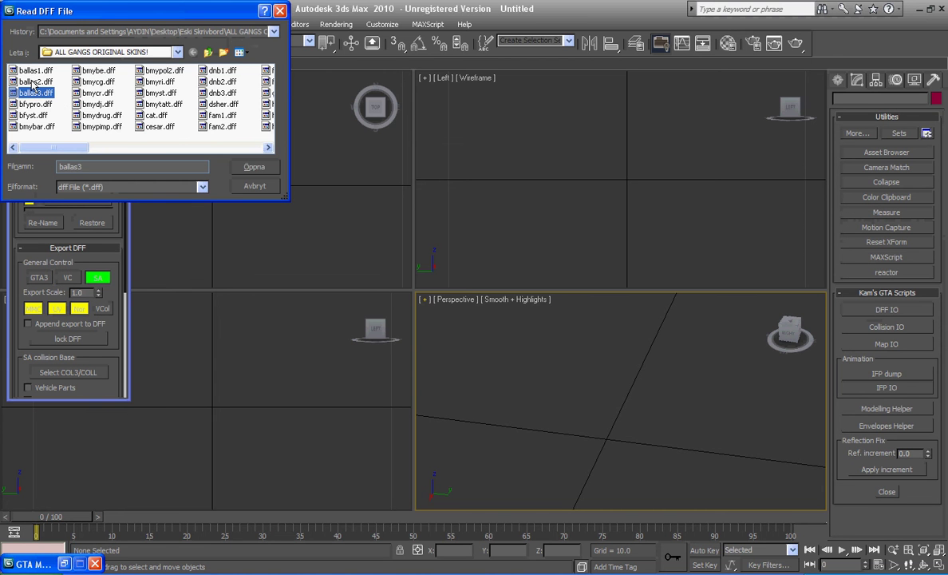
key(f)
key(Return)
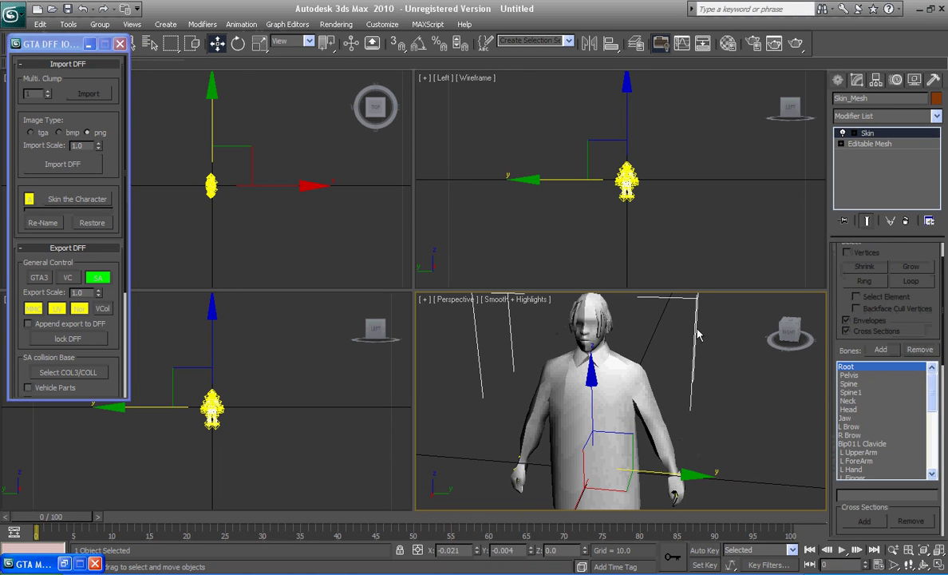
Open GTA Mapping Tools, expand Display Helper, and select the character mesh
click(934, 83)
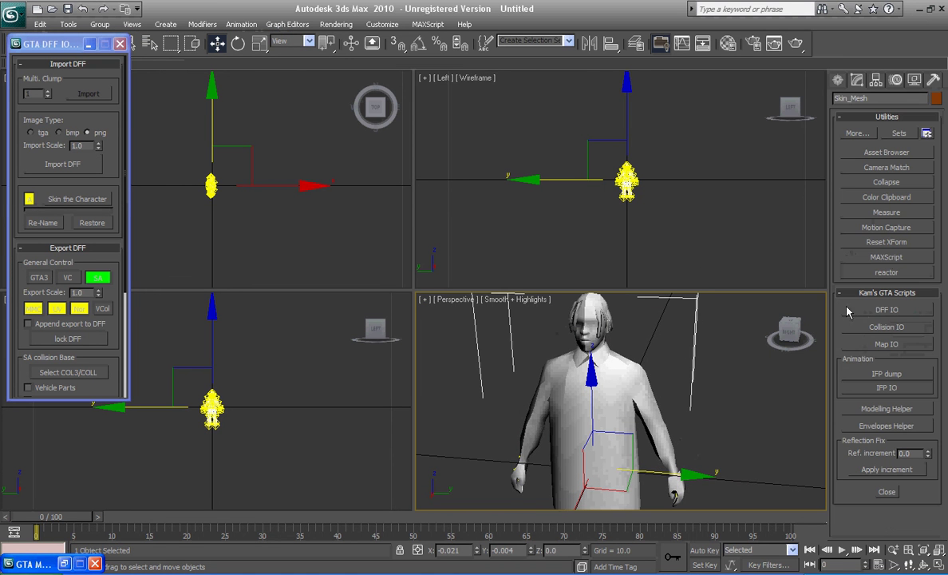
click(870, 343)
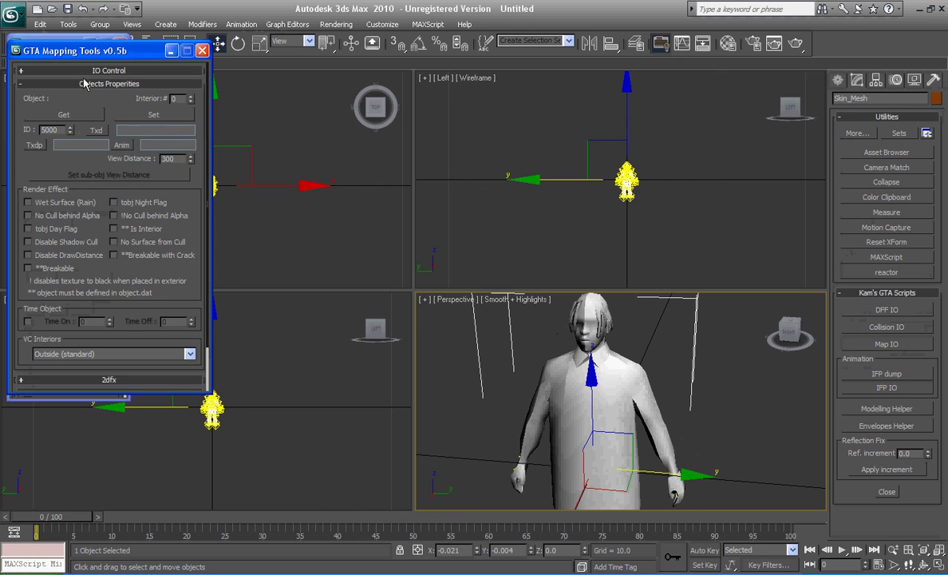
click(84, 85)
click(85, 137)
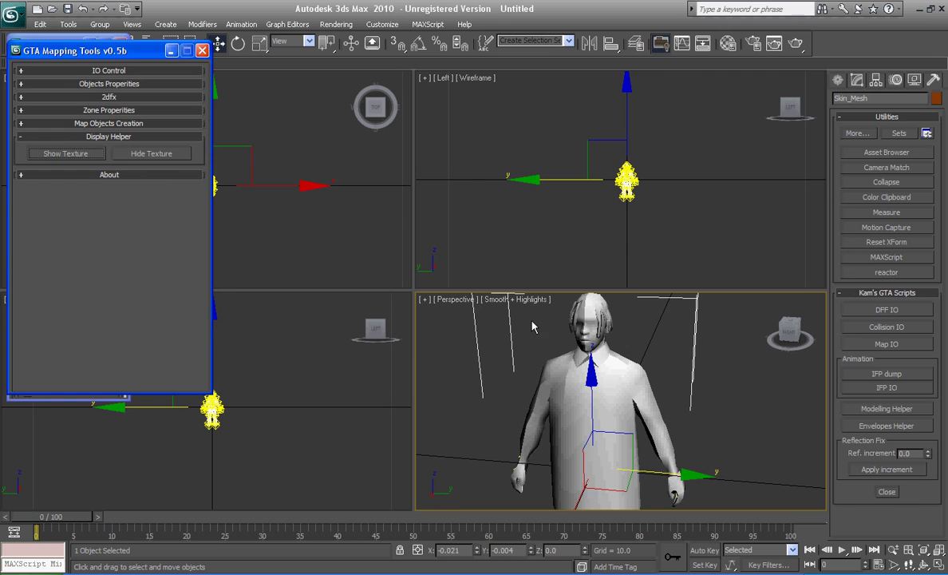
click(474, 346)
click(560, 366)
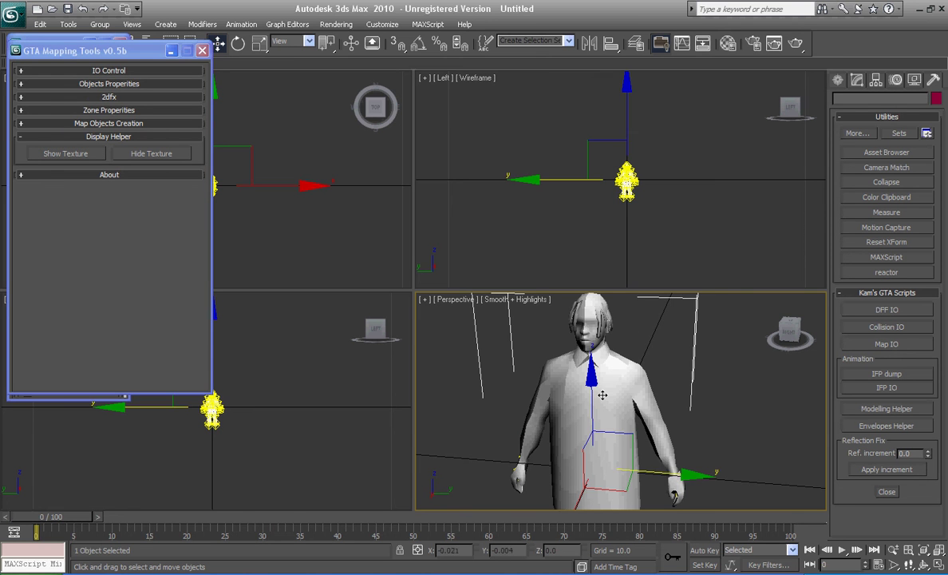
key(super)
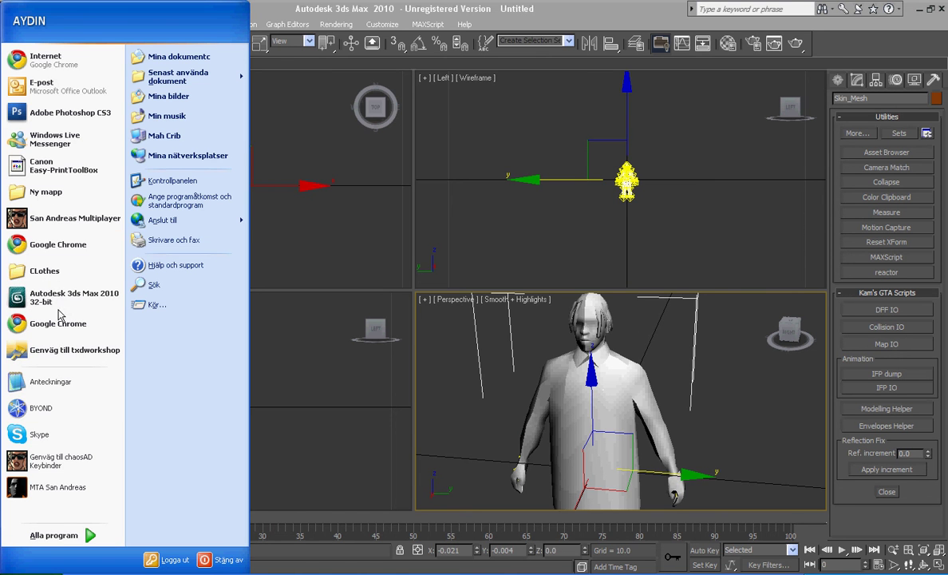
Open the CLothes folder and preview fam4, face_afro, FAM1 and fam2conrows
click(56, 268)
click(309, 292)
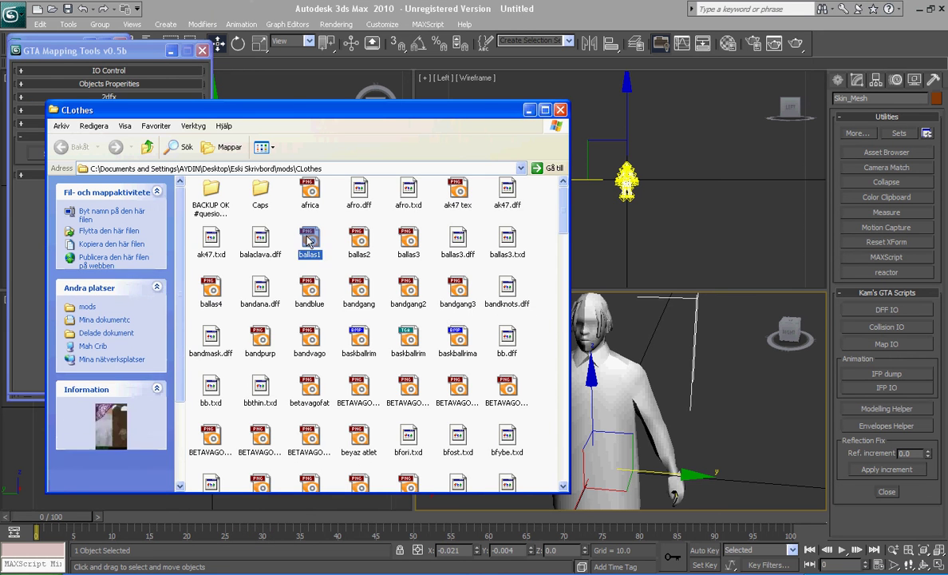
scroll(335, 335, down, 5)
click(211, 477)
scroll(352, 408, down, 1)
click(355, 405)
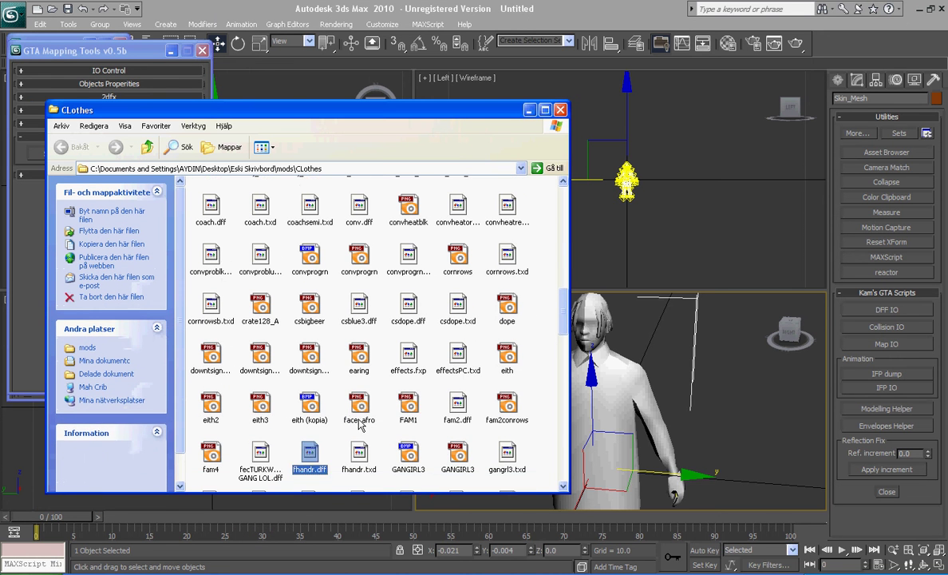
click(409, 409)
click(507, 407)
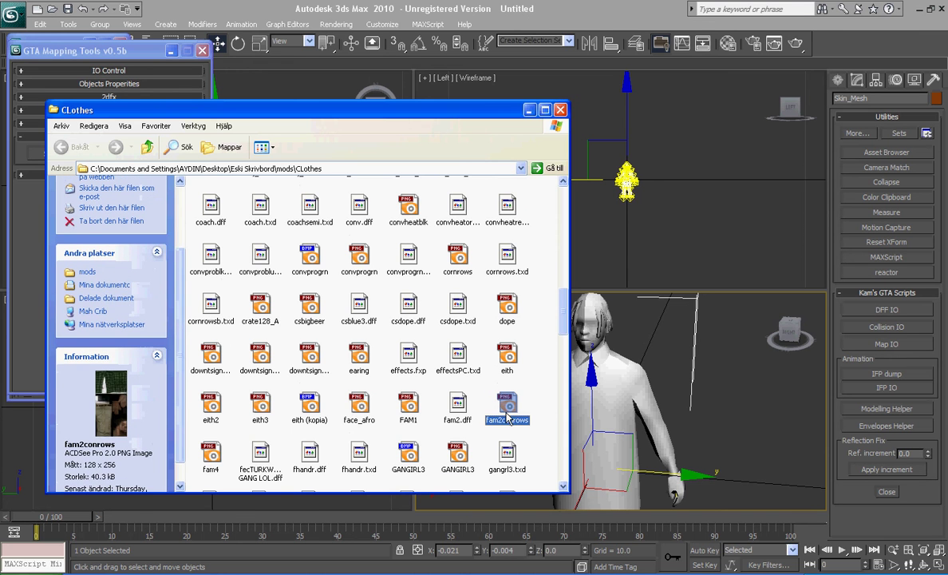
Compare fhandr.dff, fam2.dff, face_afro, FAM1 and fam2conrows, then return to 3ds Max
click(260, 456)
click(310, 455)
click(360, 406)
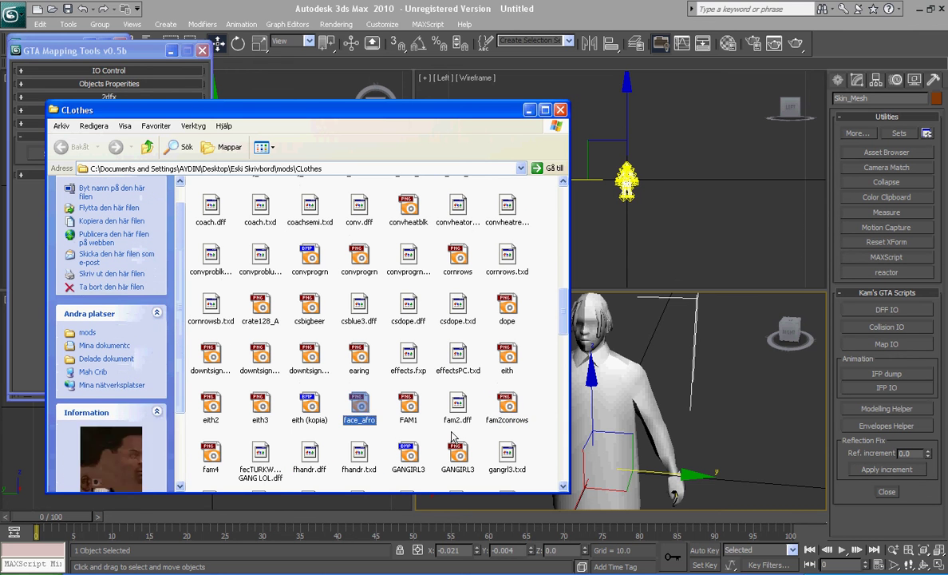
click(508, 407)
click(458, 407)
click(408, 407)
click(261, 456)
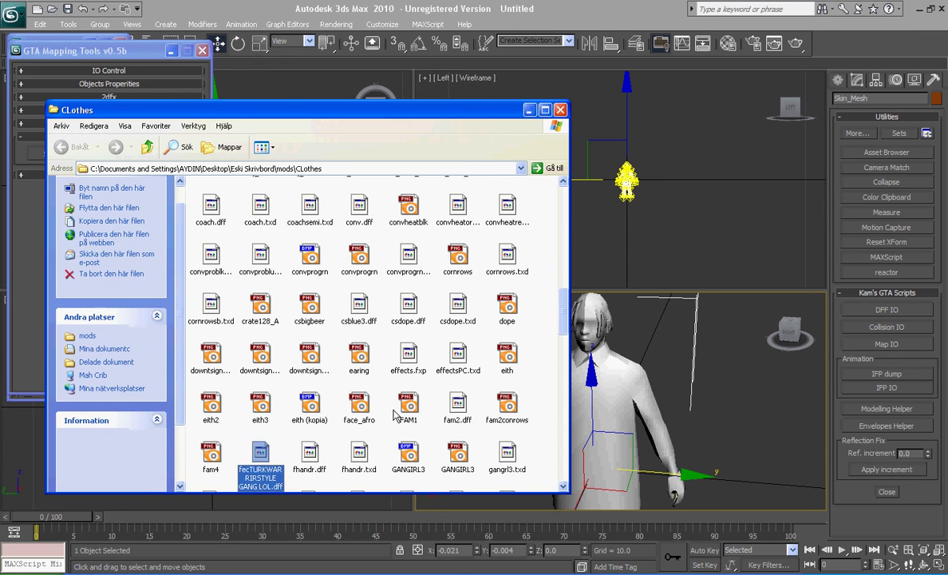
click(310, 455)
click(359, 406)
click(409, 407)
click(507, 407)
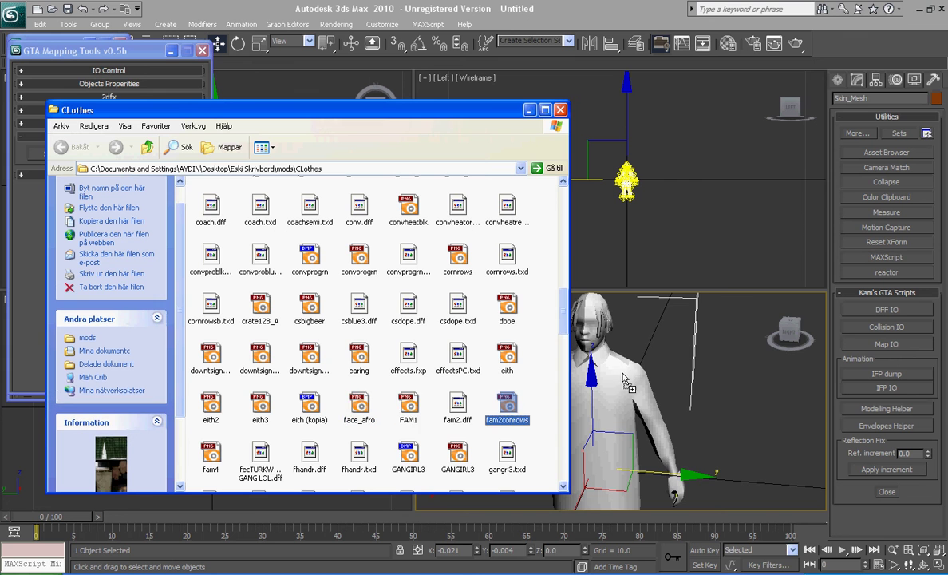
click(667, 335)
Select Skin_Mesh, switch to Element mode, and inspect the hair element
middle_drag(759, 403, 726, 452)
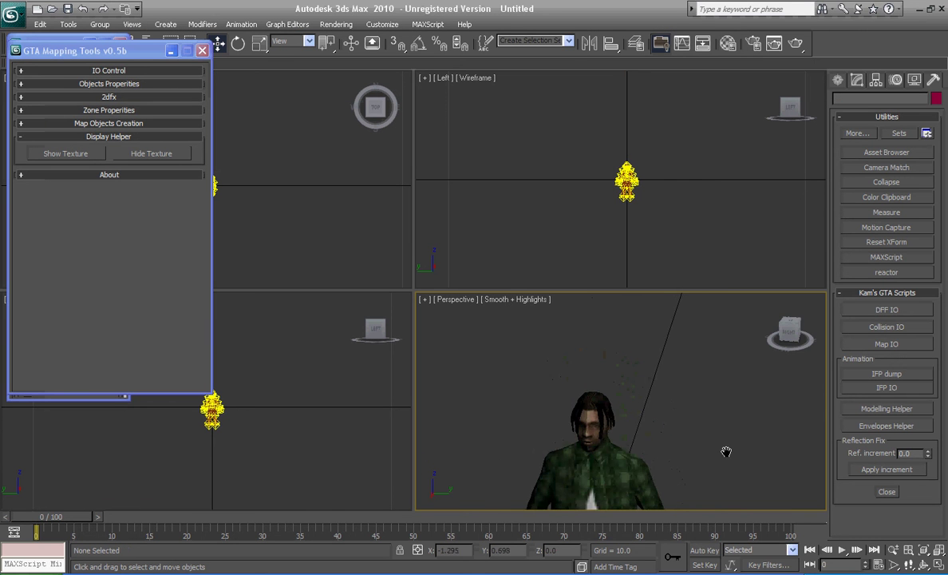
drag(787, 334, 702, 340)
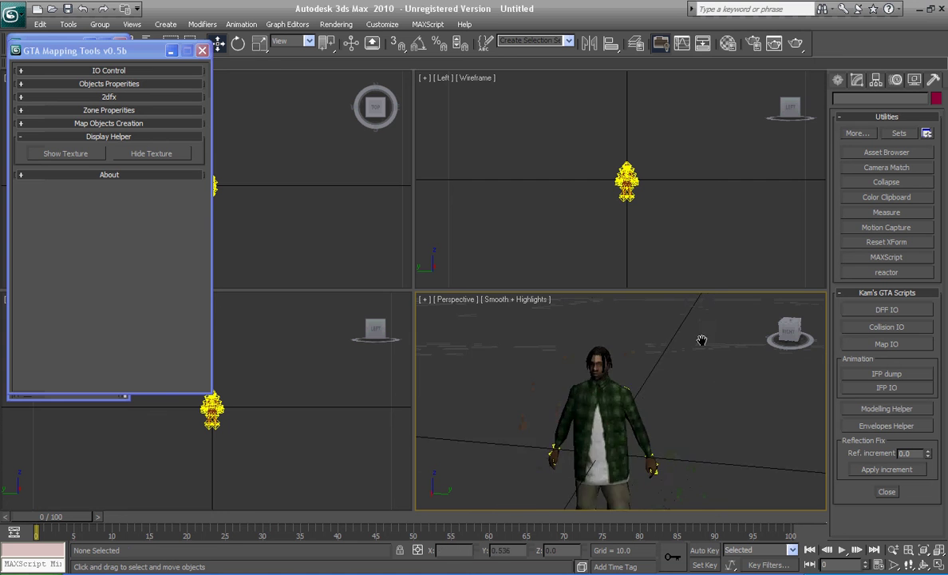
middle_drag(702, 340, 673, 322)
click(626, 360)
middle_drag(627, 361, 643, 392)
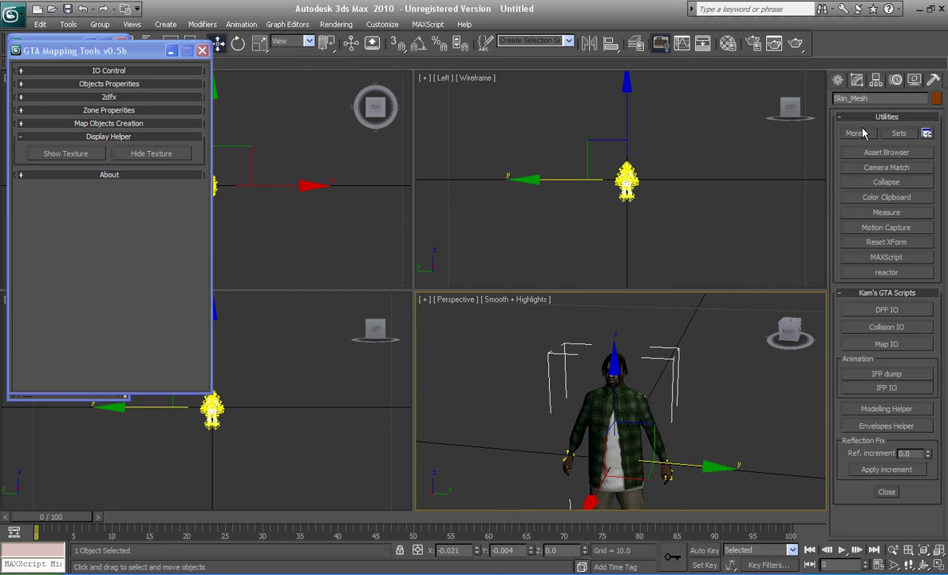
click(857, 80)
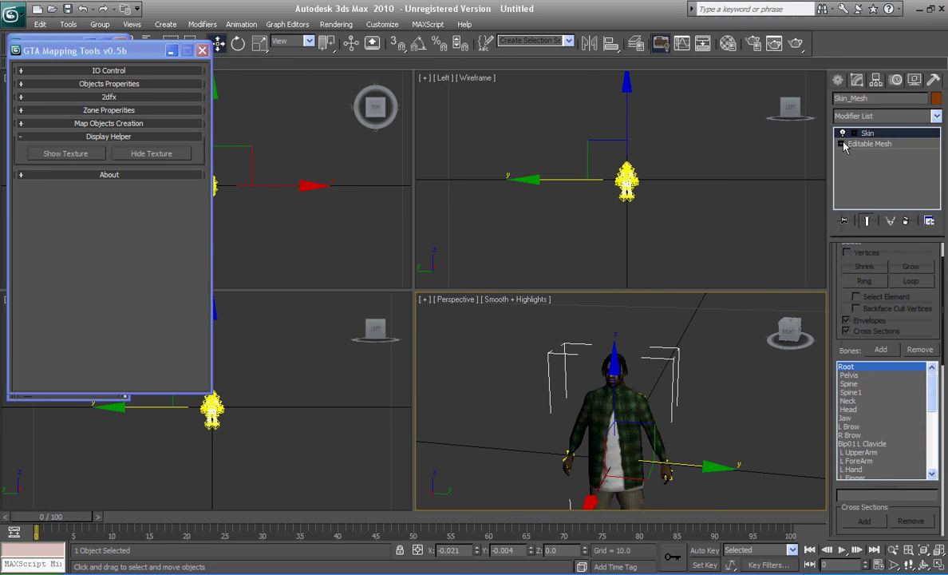
click(841, 143)
click(866, 196)
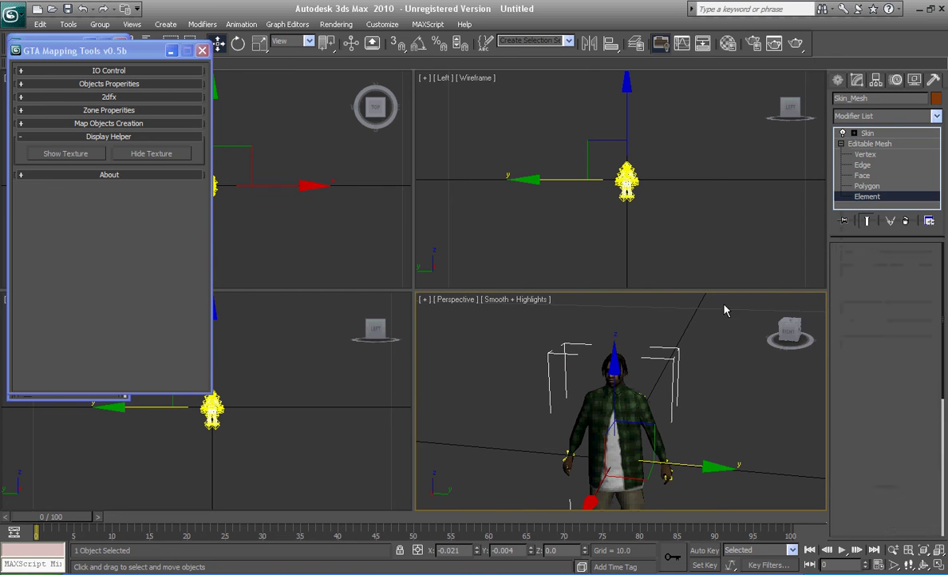
click(619, 363)
click(678, 169)
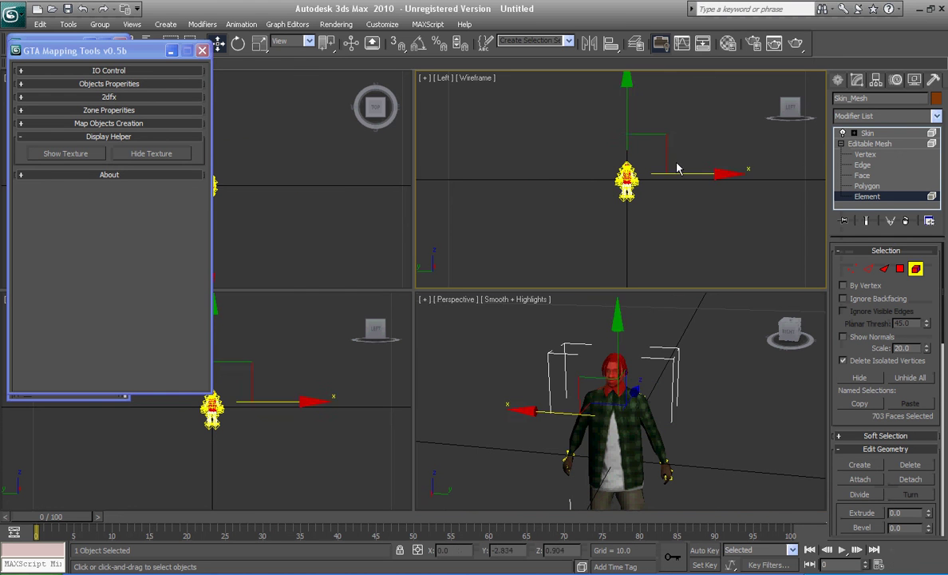
Zoom Extents All to frame the character and close GTA Mapping Tools
scroll(678, 170, up, 3)
scroll(678, 169, up, 3)
middle_drag(708, 236, 600, 237)
scroll(600, 237, up, 3)
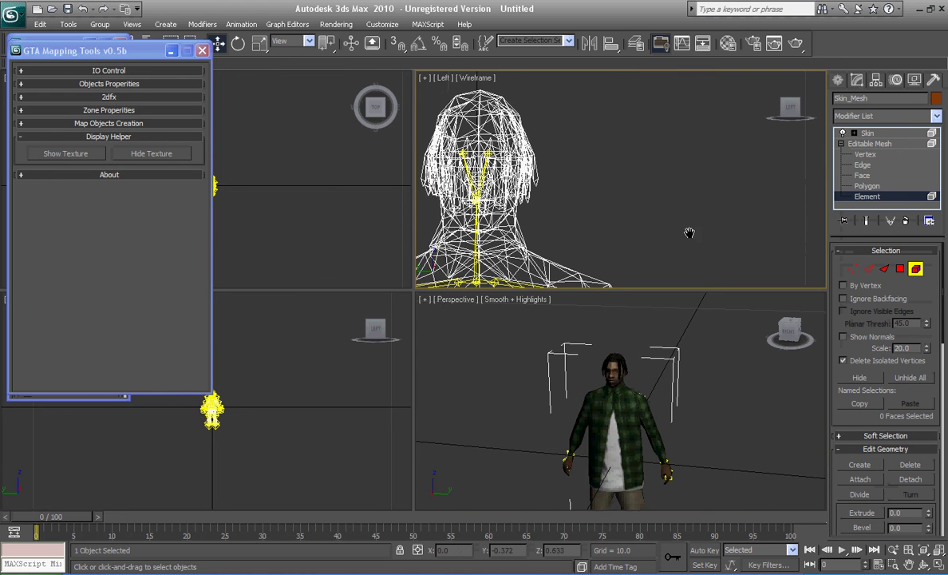
scroll(600, 236, up, 1)
click(308, 395)
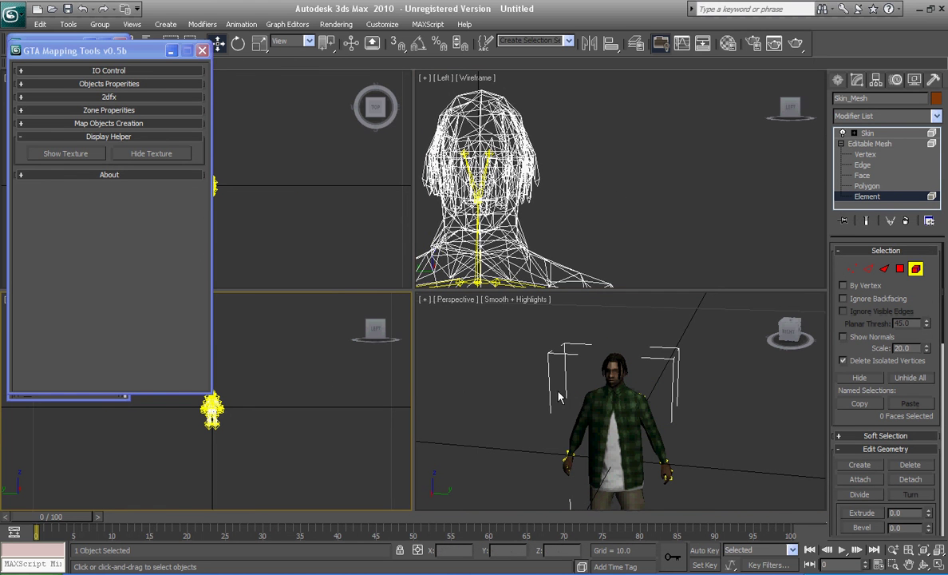
key(ctrl+shift+z)
click(202, 50)
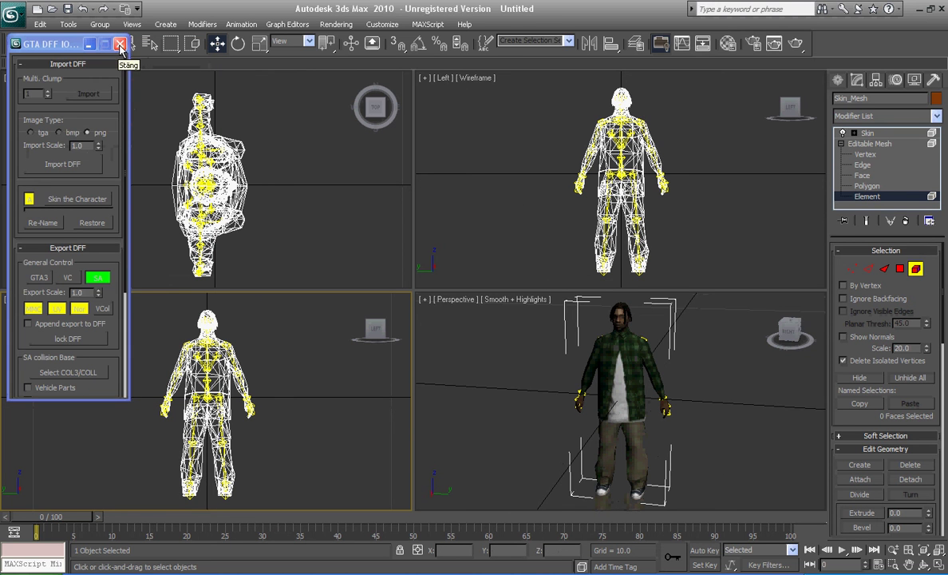
Switch the top-right view to Front and delete the neck band faces
click(121, 46)
click(798, 111)
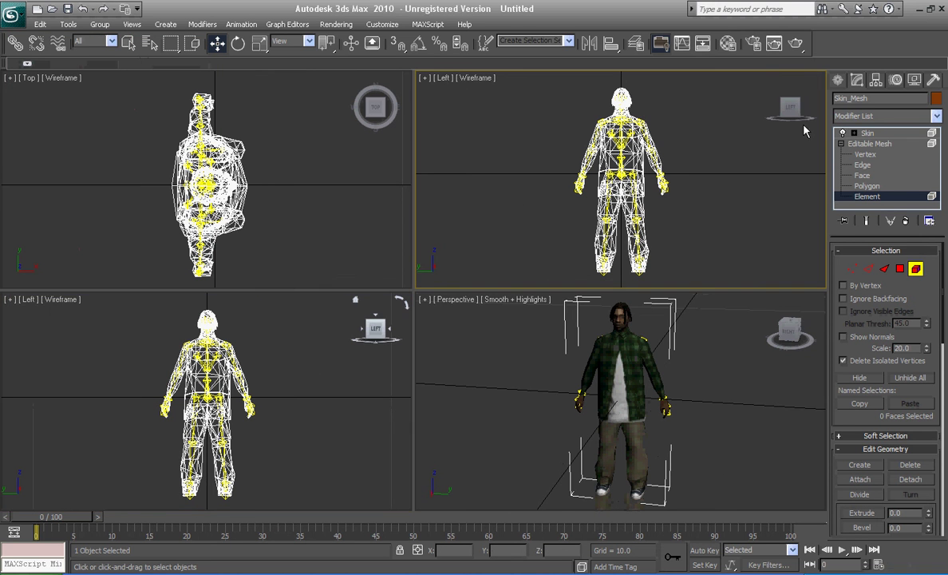
click(808, 112)
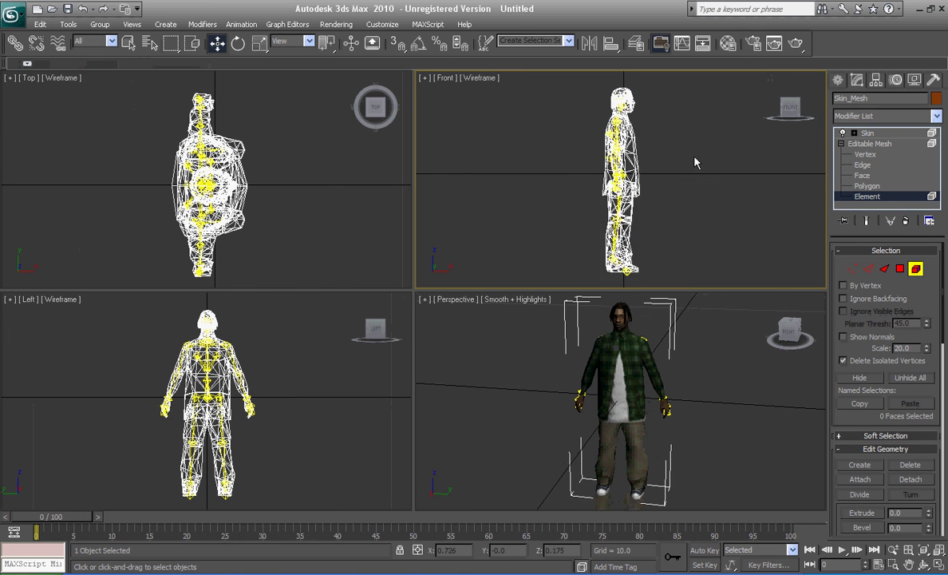
scroll(685, 194, up, 2)
scroll(718, 240, up, 5)
middle_drag(731, 257, 559, 194)
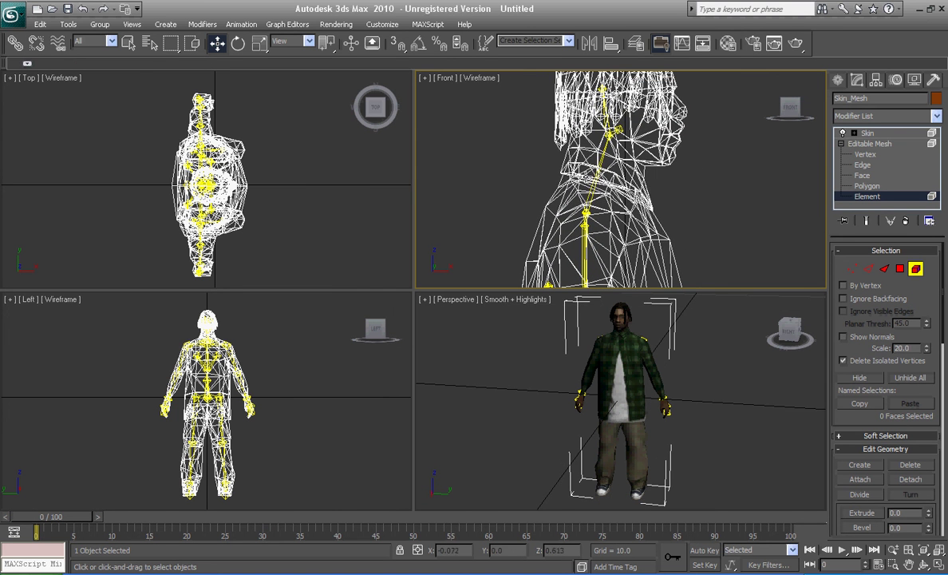
click(551, 163)
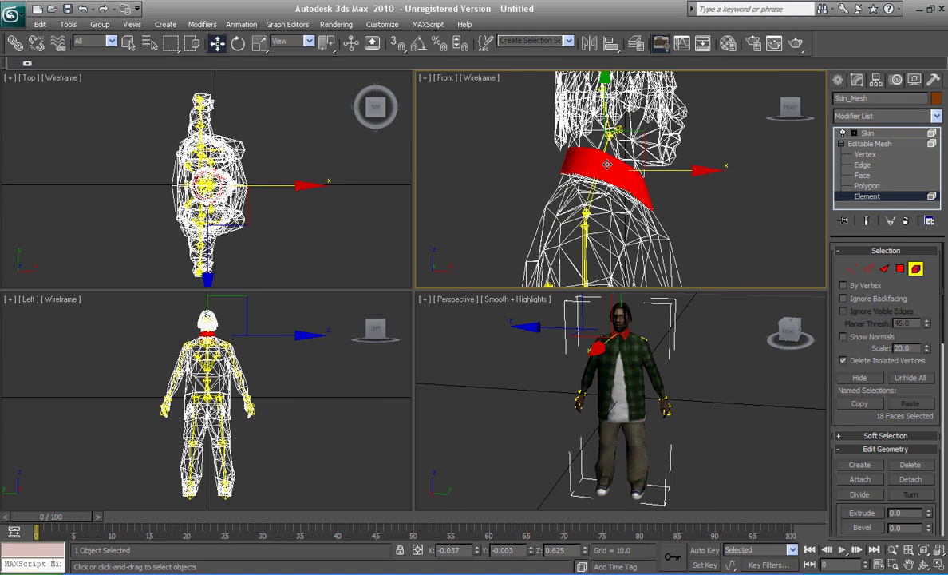
key(Delete)
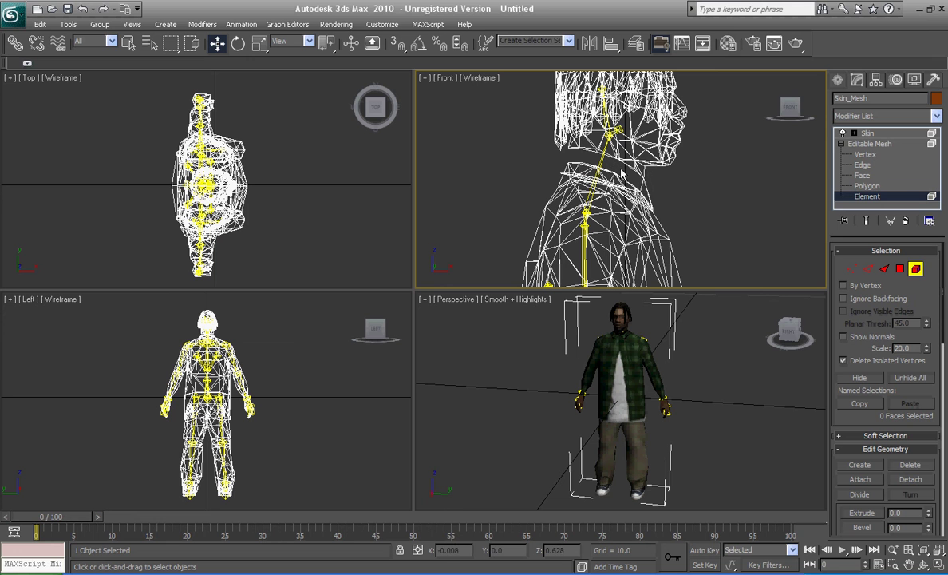
Select only the shirt element and delete it
click(669, 211)
click(570, 237)
click(503, 178)
click(648, 282)
click(631, 282)
key(Delete)
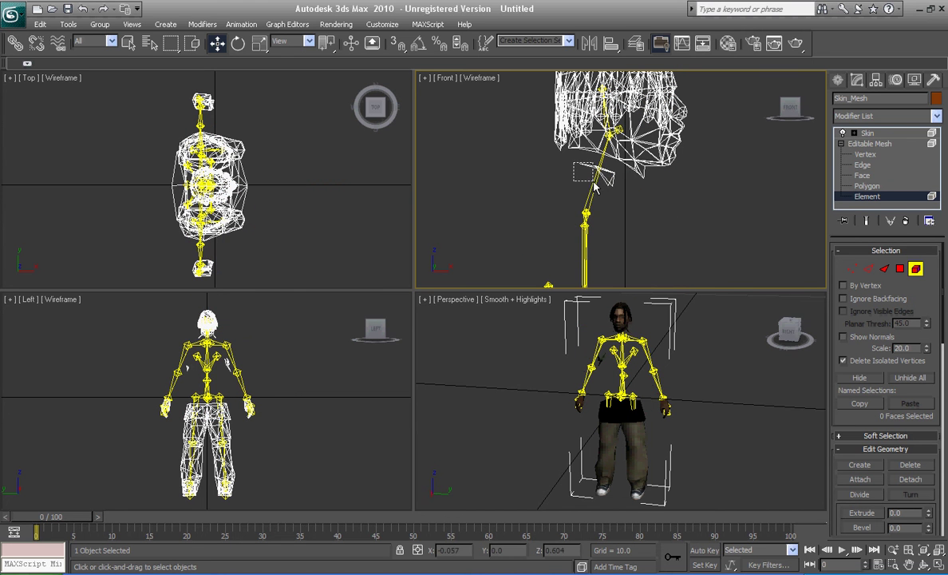
Delete the pants, hand and shoe elements, leaving just the head
click(612, 200)
click(608, 204)
scroll(528, 159, down, 5)
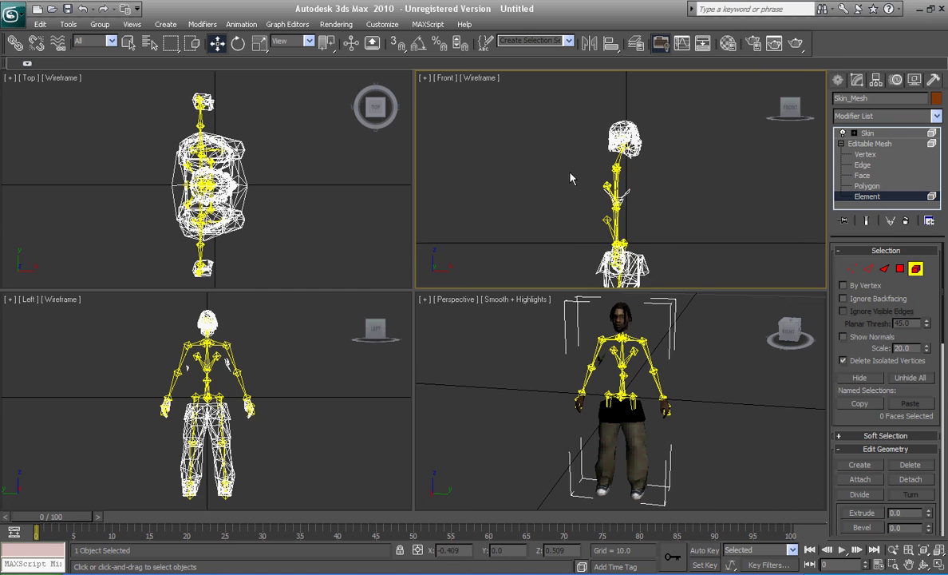
drag(529, 167, 686, 272)
key(Delete)
middle_drag(673, 246, 672, 195)
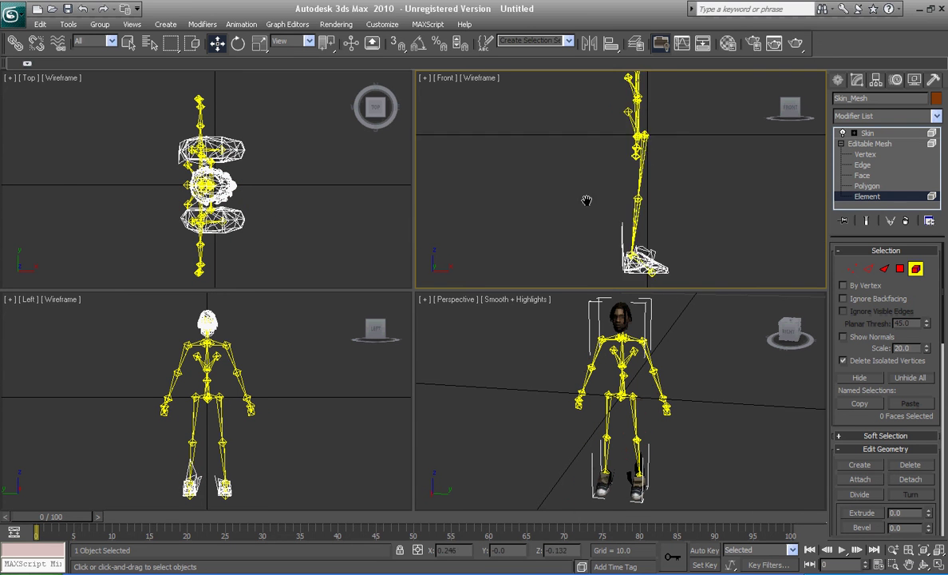
drag(588, 201, 745, 332)
key(Delete)
mouse_move(657, 288)
middle_down()
mouse_move(657, 274)
mouse_move(631, 356)
middle_up()
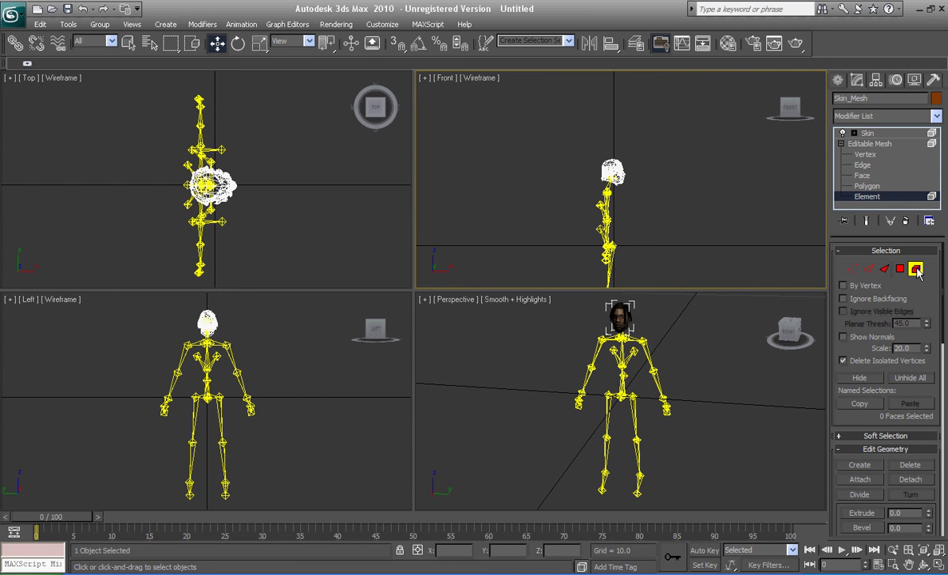
click(870, 144)
Box-select the skeleton bones, drop the head from the selection, and hide them
drag(558, 126, 799, 490)
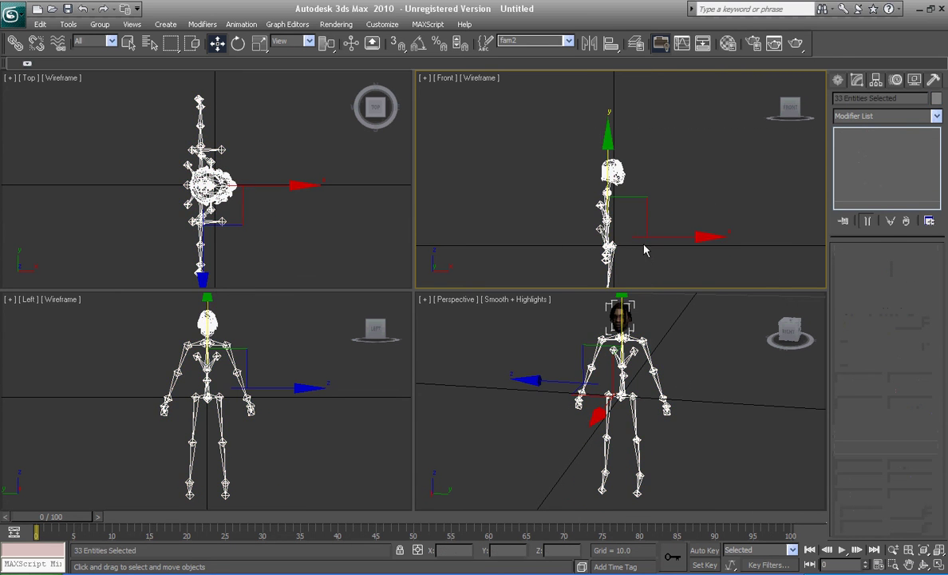
middle_drag(624, 194, 638, 118)
alt+click(629, 99)
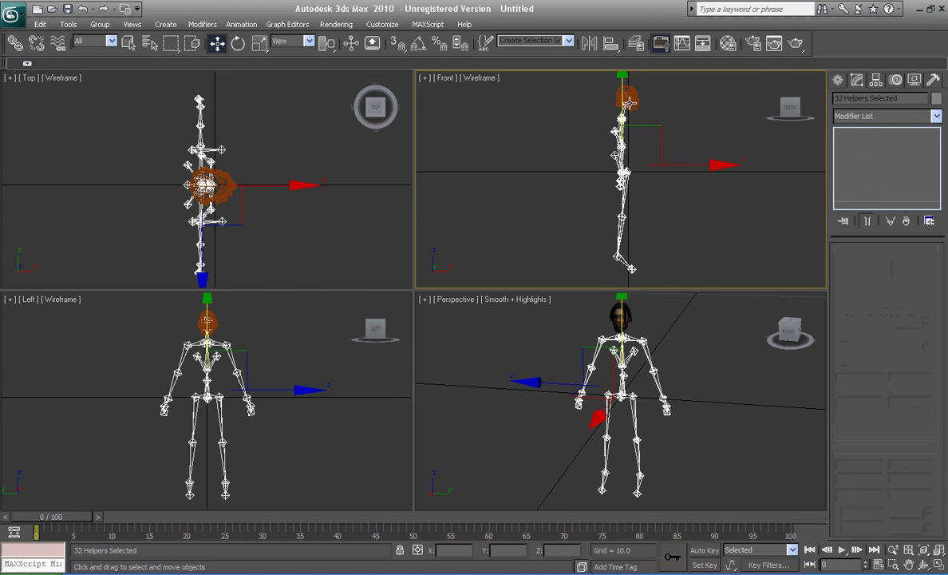
key(Delete)
Unhide everything in the scene and select the blue-shirted Skin_Mesh body
click(677, 346)
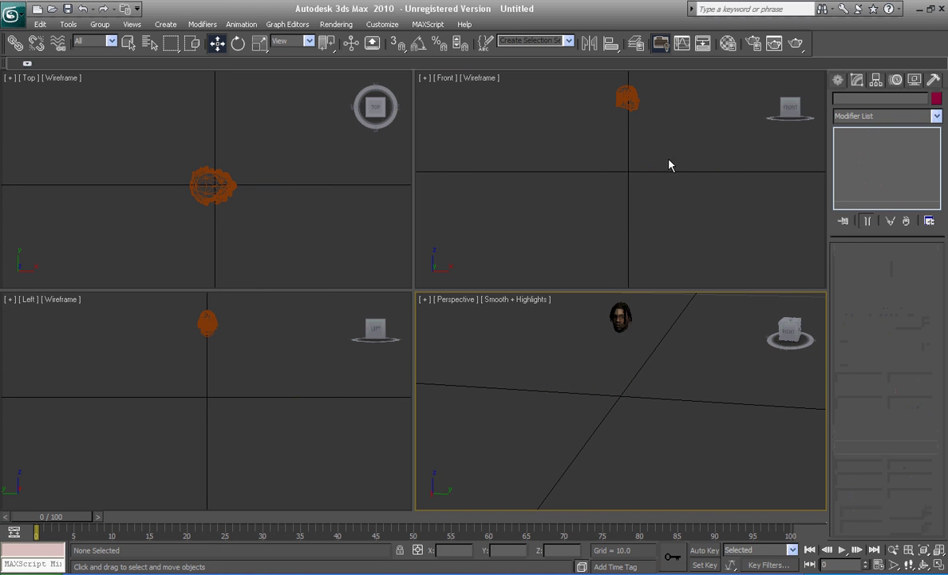
right_click(628, 351)
click(695, 328)
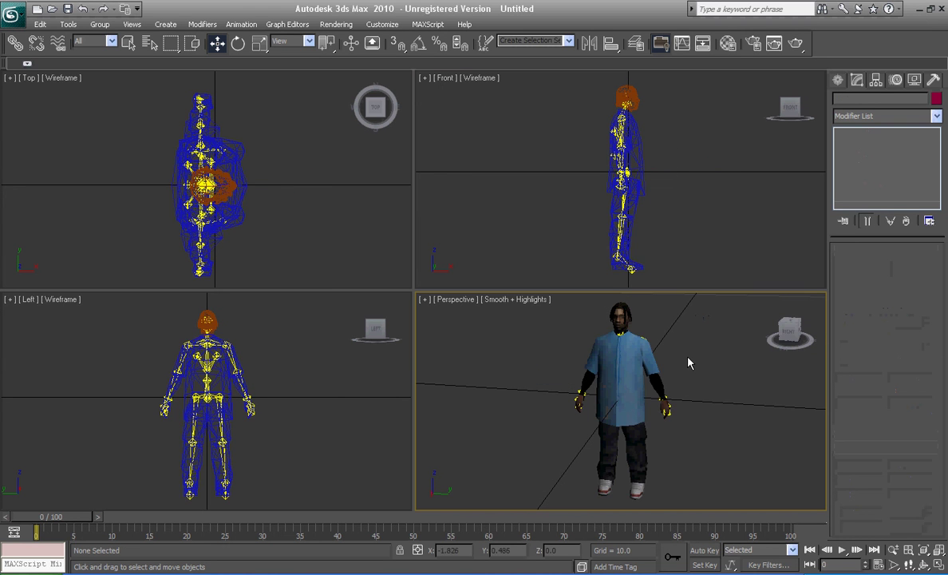
scroll(694, 355, up, 2)
scroll(692, 371, up, 2)
scroll(655, 351, up, 2)
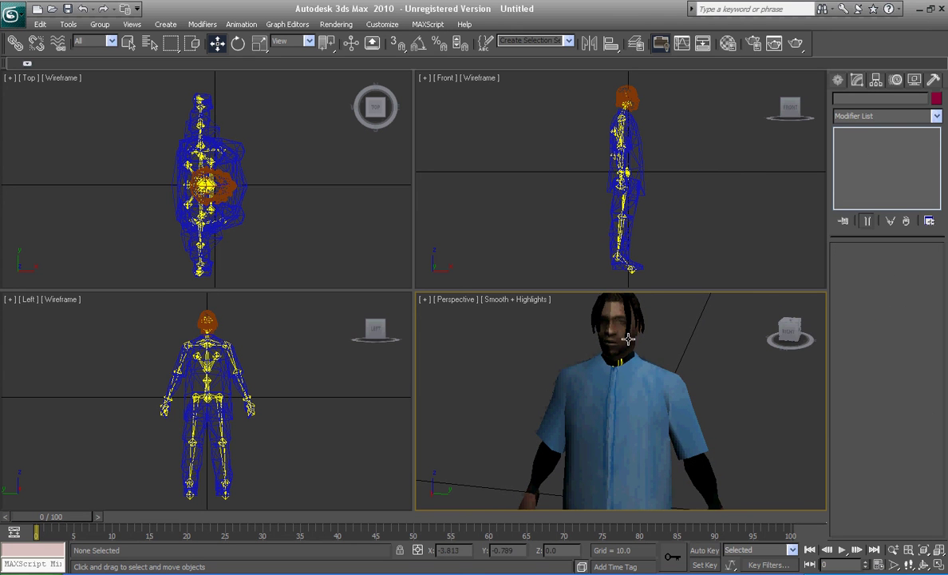
click(628, 339)
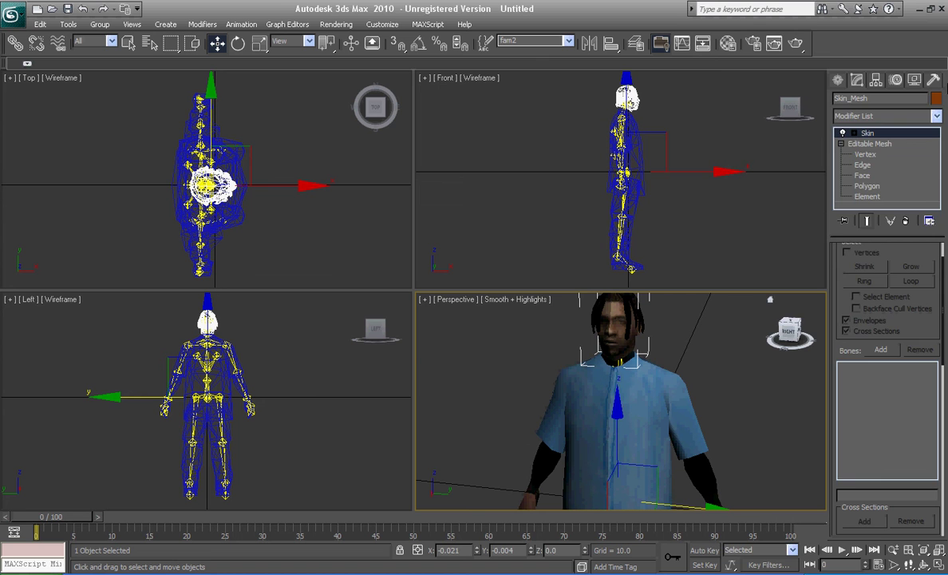
Run the GTA modelling helper's size and alignment solver on the head object
click(934, 81)
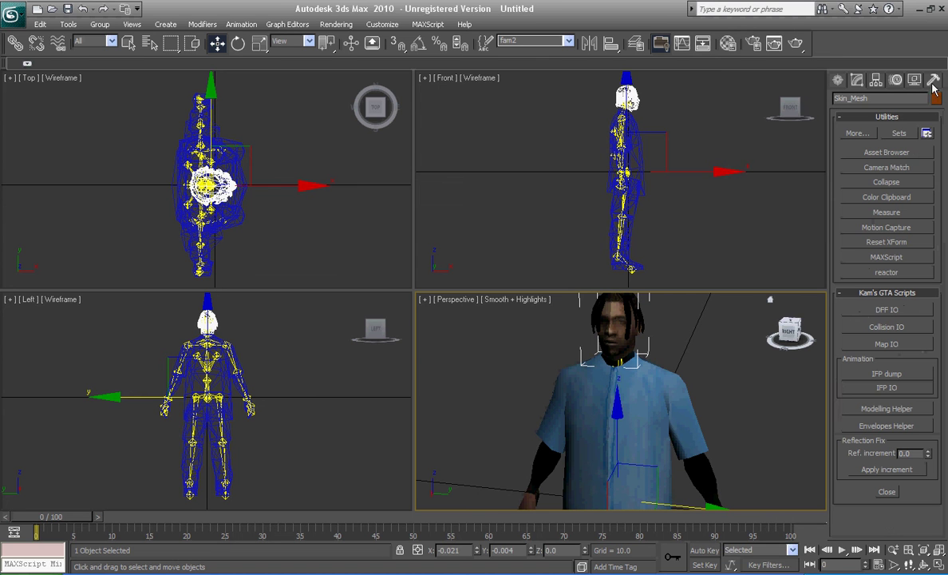
click(871, 410)
click(79, 97)
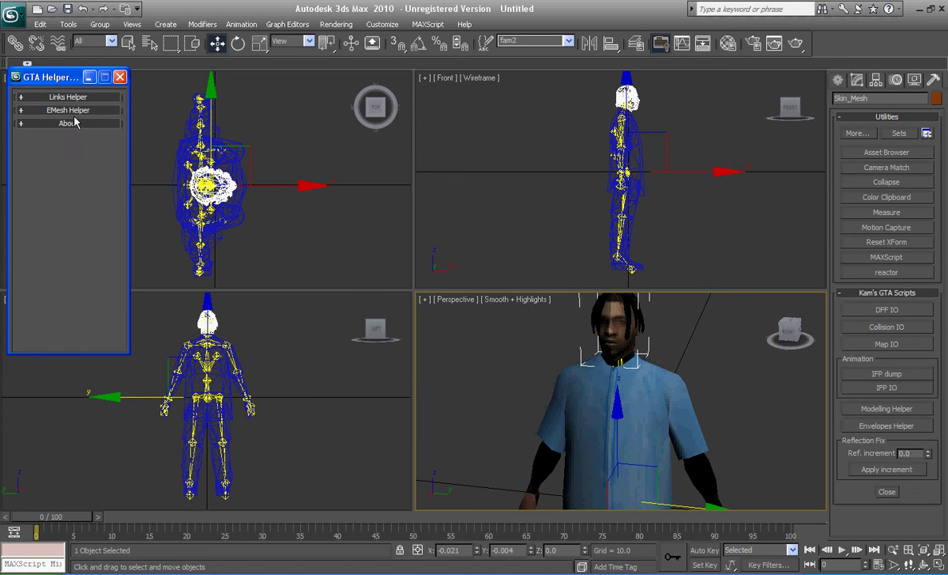
click(114, 72)
click(115, 70)
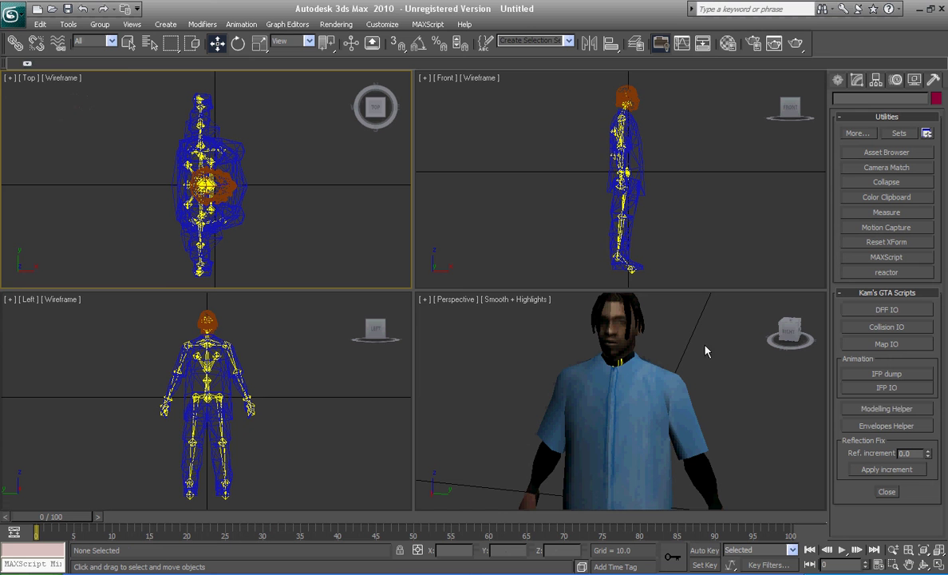
click(871, 409)
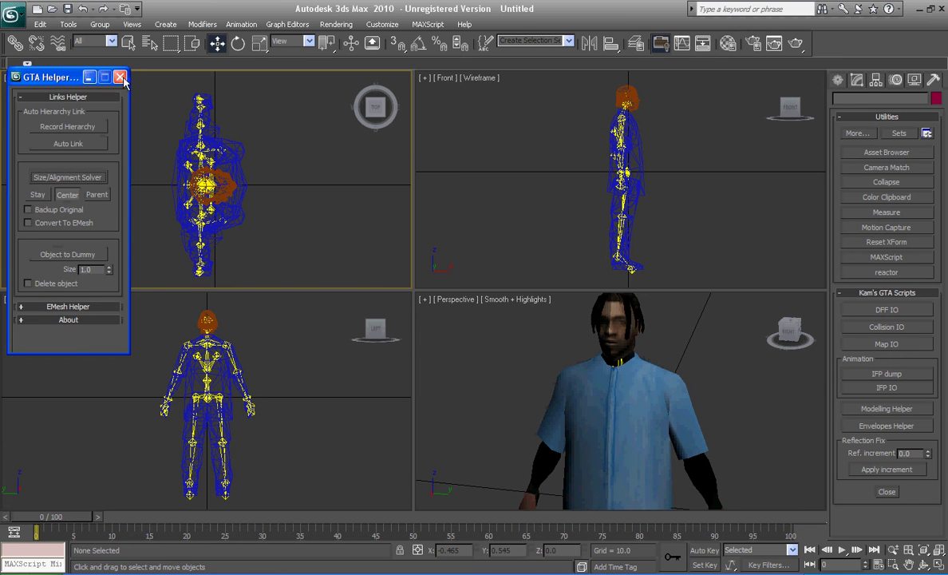
click(121, 78)
click(638, 315)
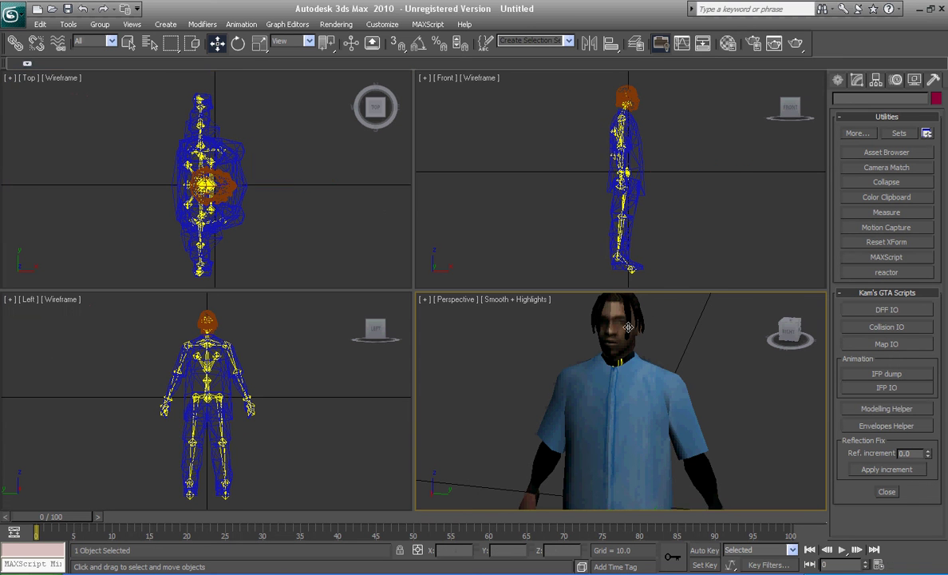
click(872, 412)
click(70, 178)
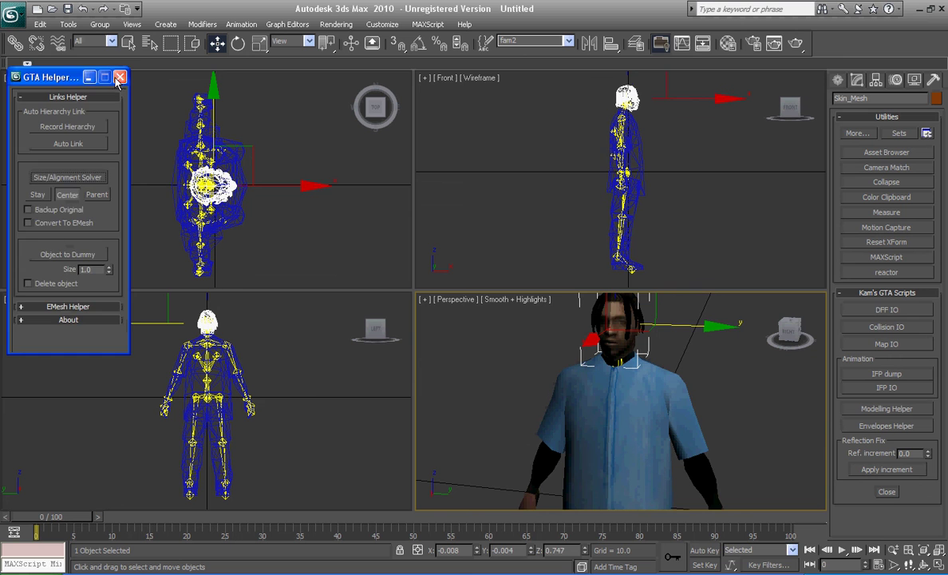
click(119, 76)
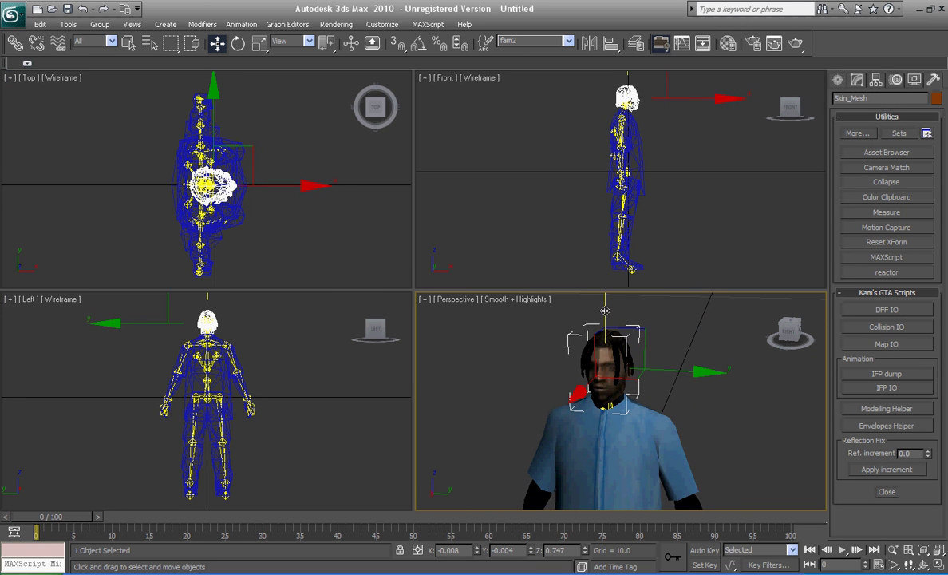
Lower and nudge the head onto the body, checking its fit from behind and in front
drag(606, 311, 604, 321)
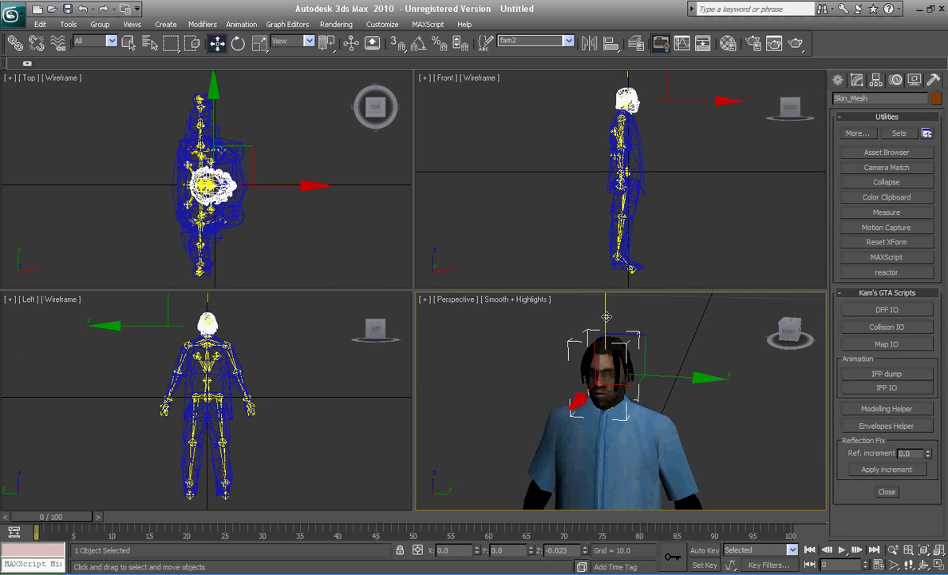
click(651, 232)
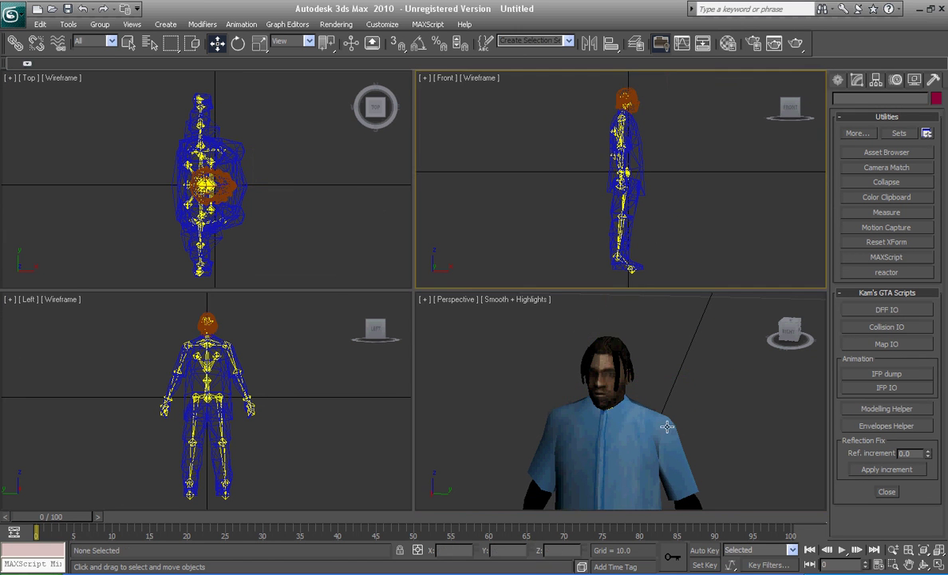
click(699, 329)
mouse_move(790, 331)
mouse_down()
mouse_move(750, 333)
mouse_move(784, 340)
mouse_up()
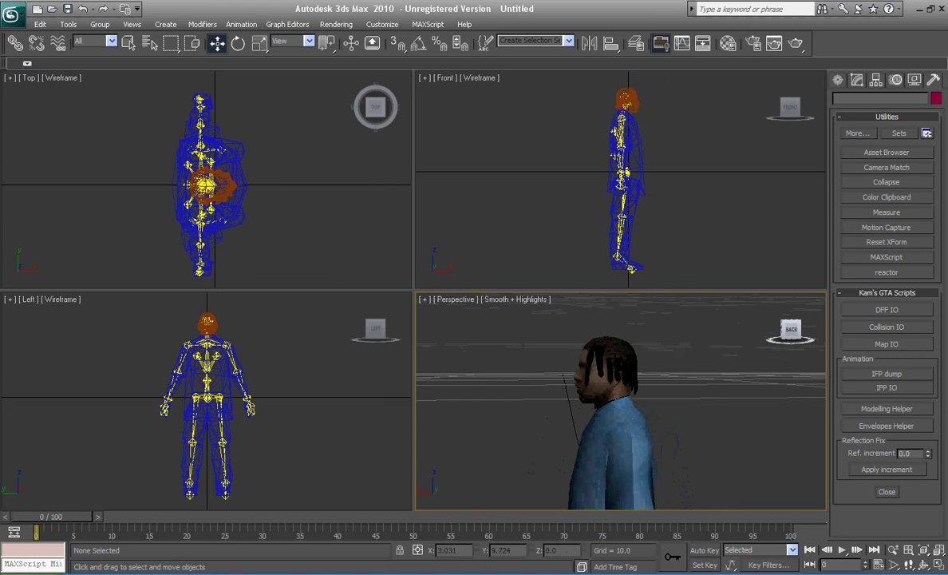
click(600, 343)
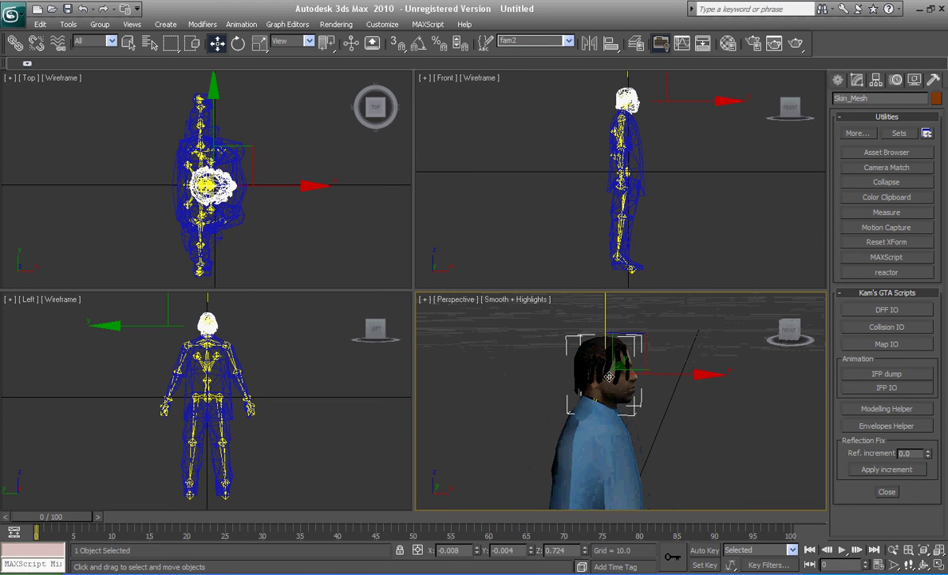
drag(604, 312, 602, 313)
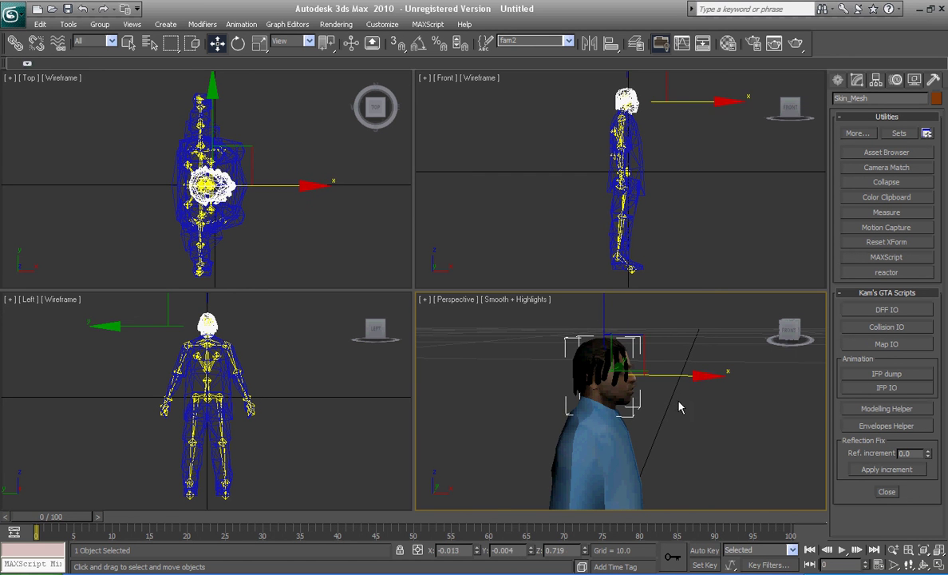
click(750, 351)
drag(782, 339, 798, 340)
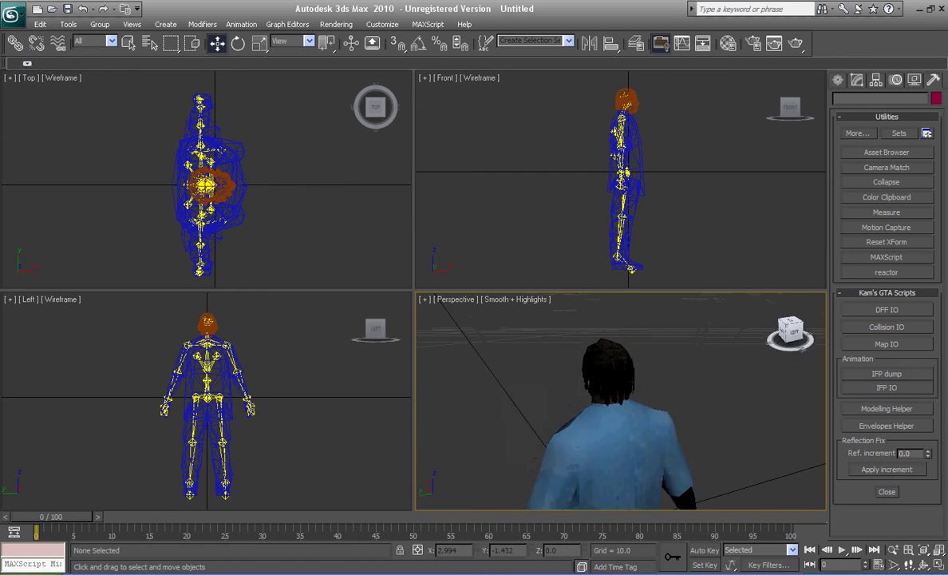
scroll(713, 387, down, 3)
scroll(686, 389, down, 3)
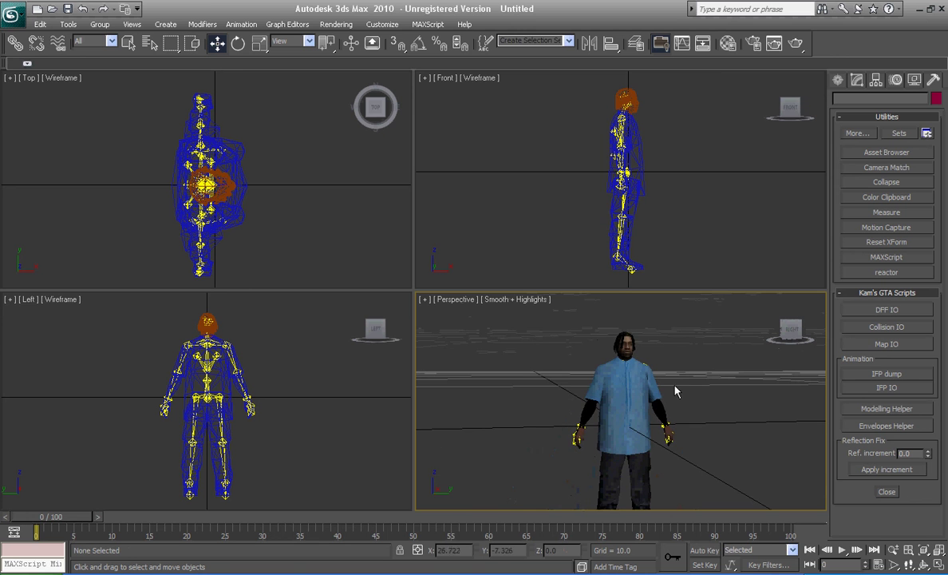
click(640, 350)
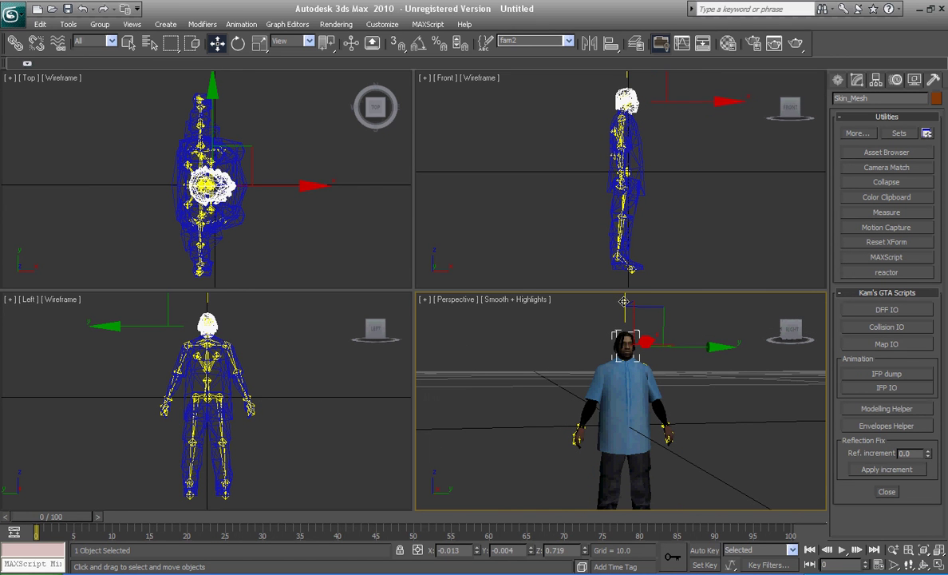
drag(624, 301, 627, 299)
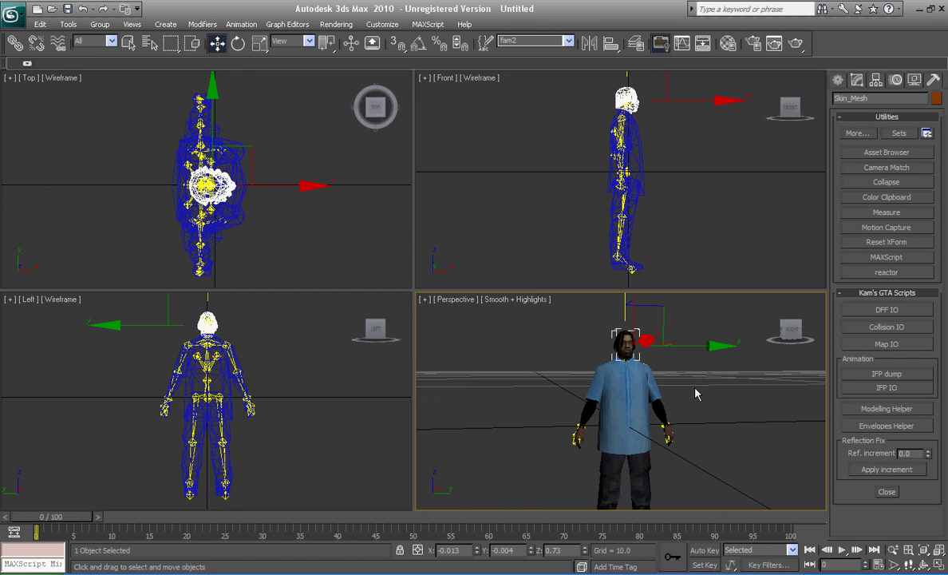
click(558, 343)
Turn the view to the head's side and show the cornrows head's modifier stack
scroll(620, 409, up, 3)
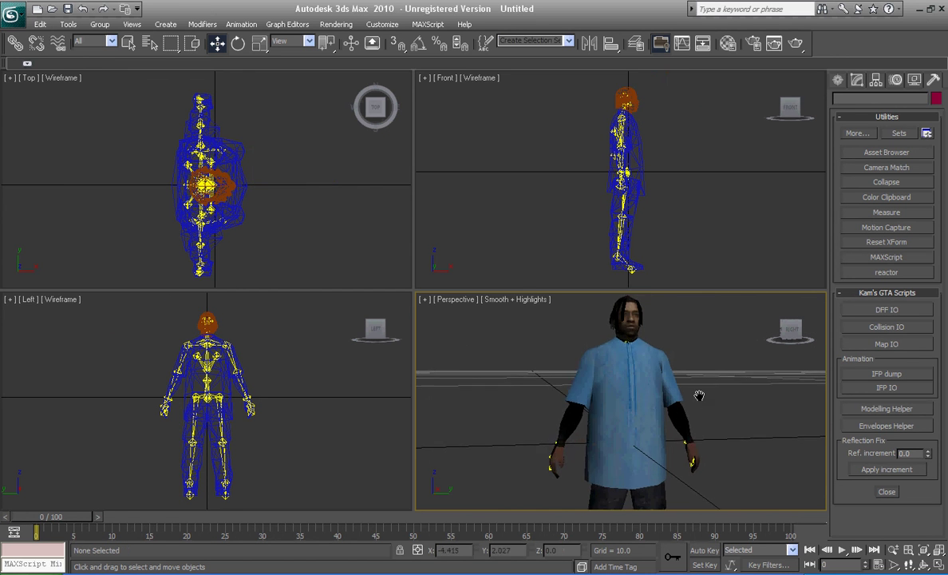
click(783, 333)
scroll(728, 335, up, 4)
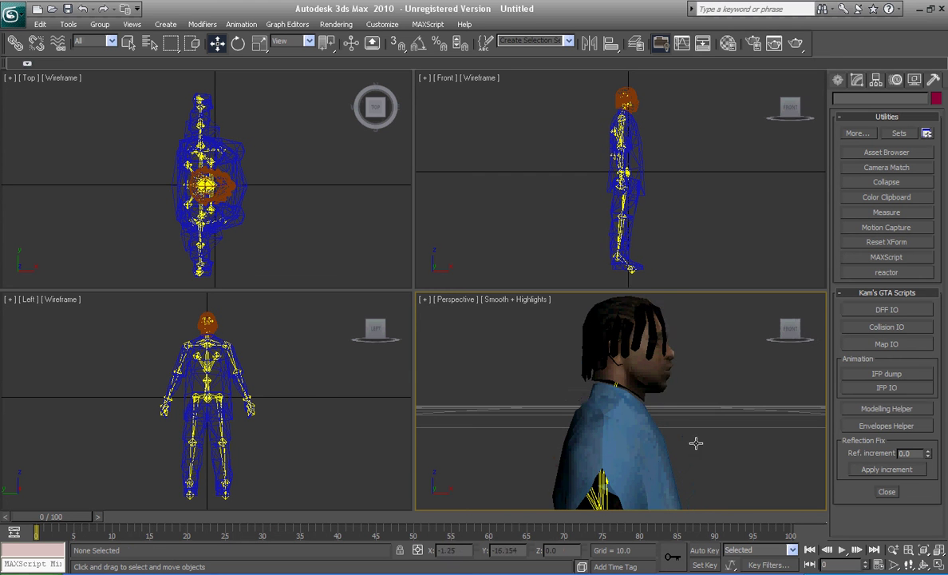
click(626, 343)
click(856, 79)
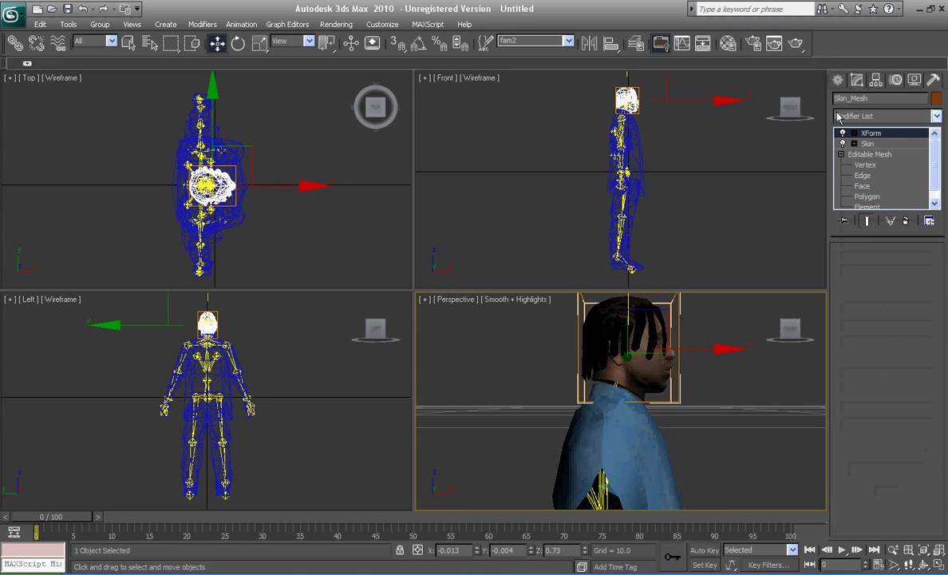
Collapse the head's stack to an Editable Mesh and enter Vertex mode
right_click(871, 140)
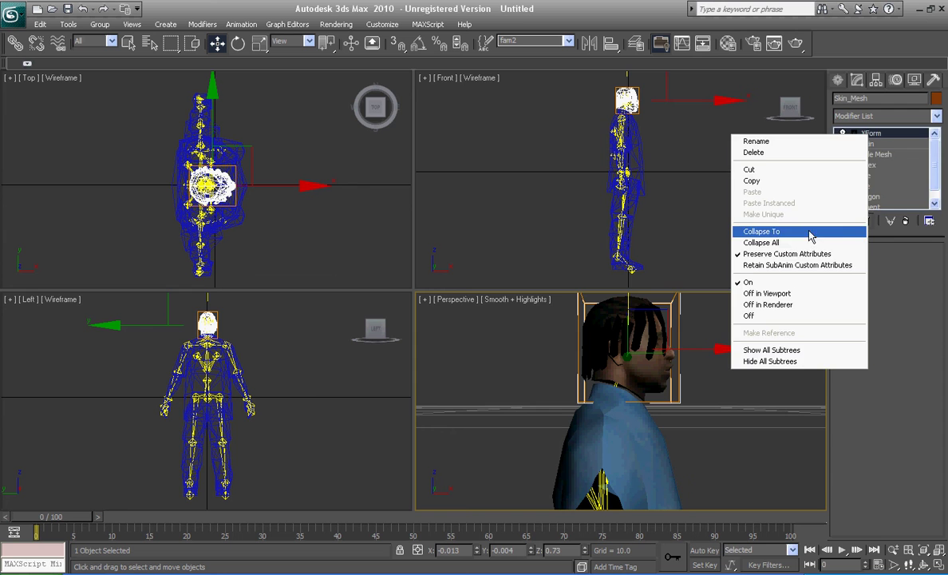
click(806, 231)
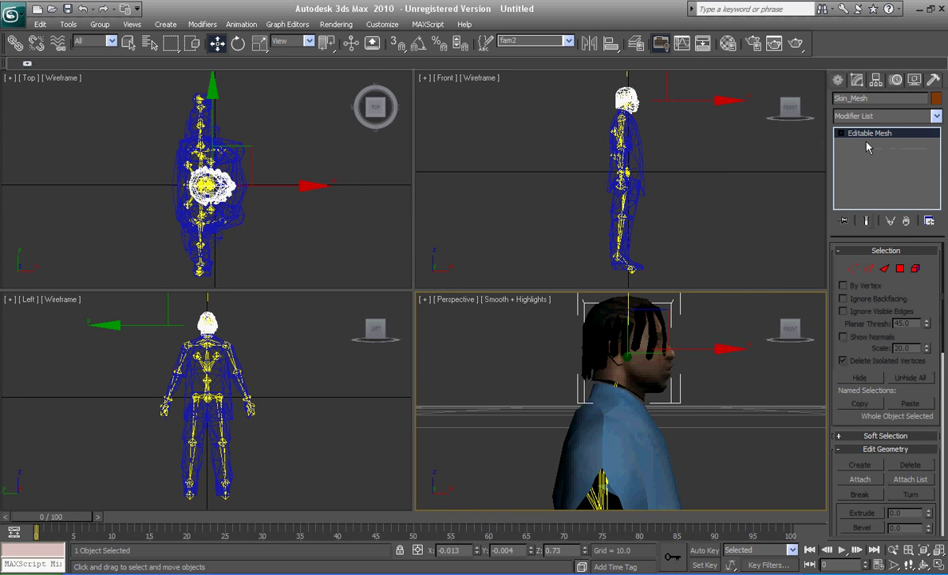
click(852, 268)
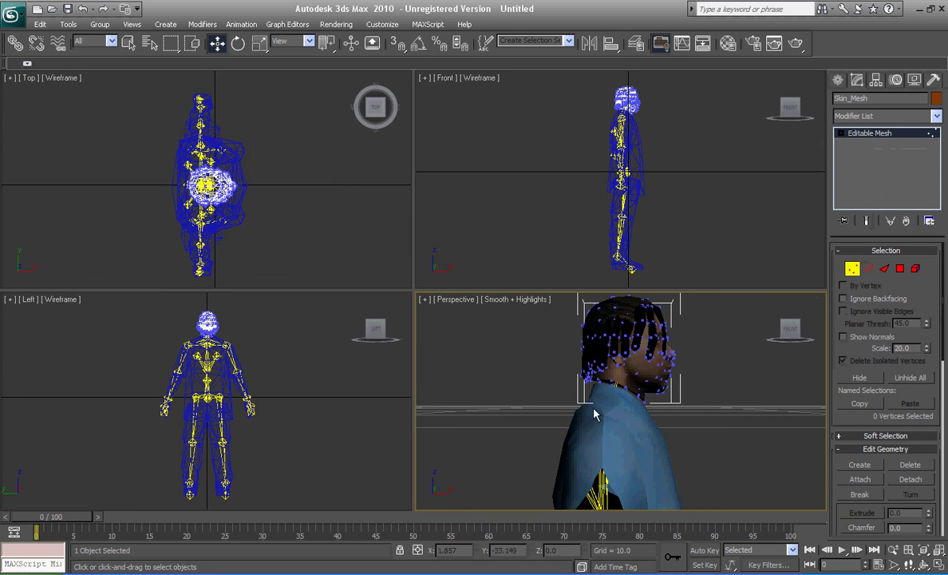
Select and move vertex groups along the head's lower edge downward to reshape it
scroll(667, 175, up, 3)
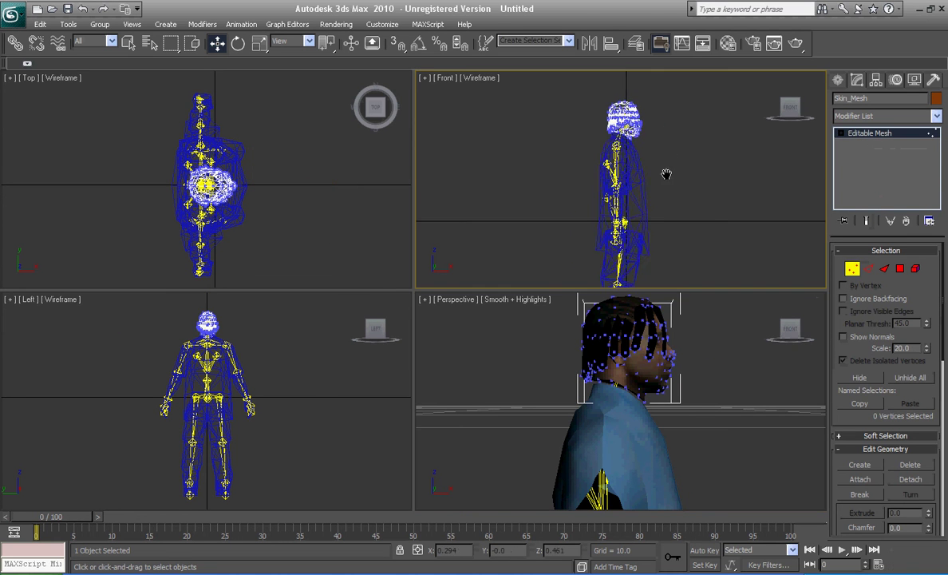
scroll(668, 223, up, 5)
scroll(638, 209, up, 2)
scroll(623, 208, up, 2)
scroll(627, 236, up, 2)
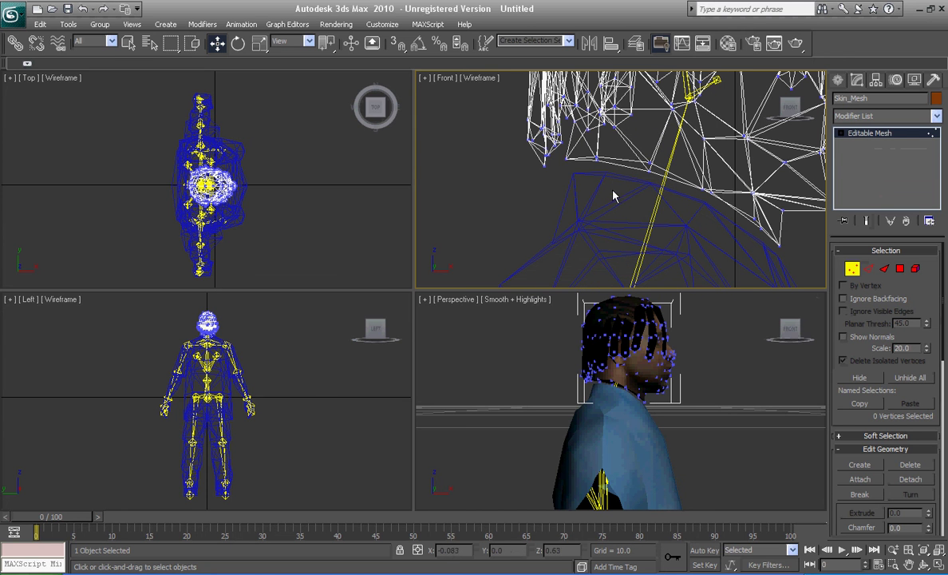
drag(561, 159, 620, 188)
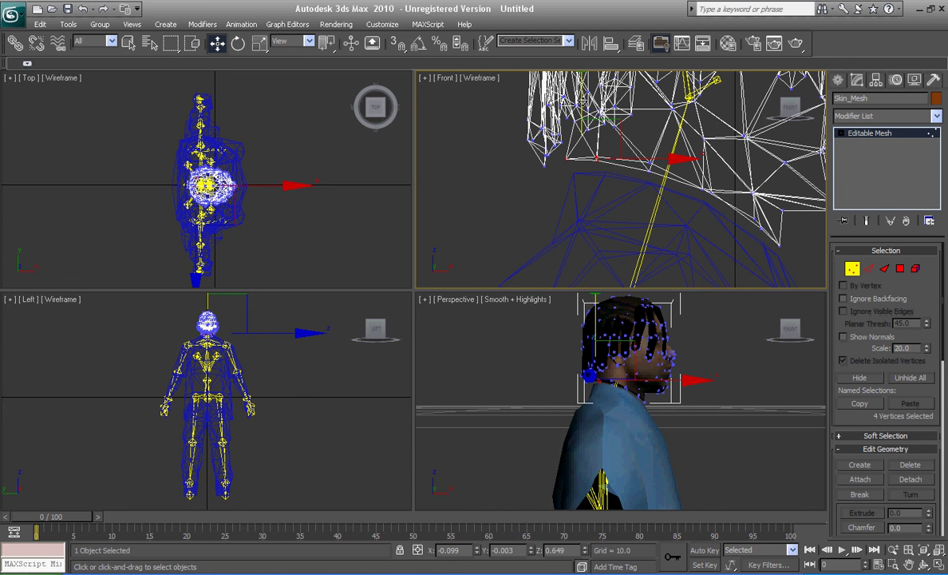
mouse_move(605, 148)
mouse_down()
mouse_move(605, 156)
mouse_move(616, 135)
mouse_up()
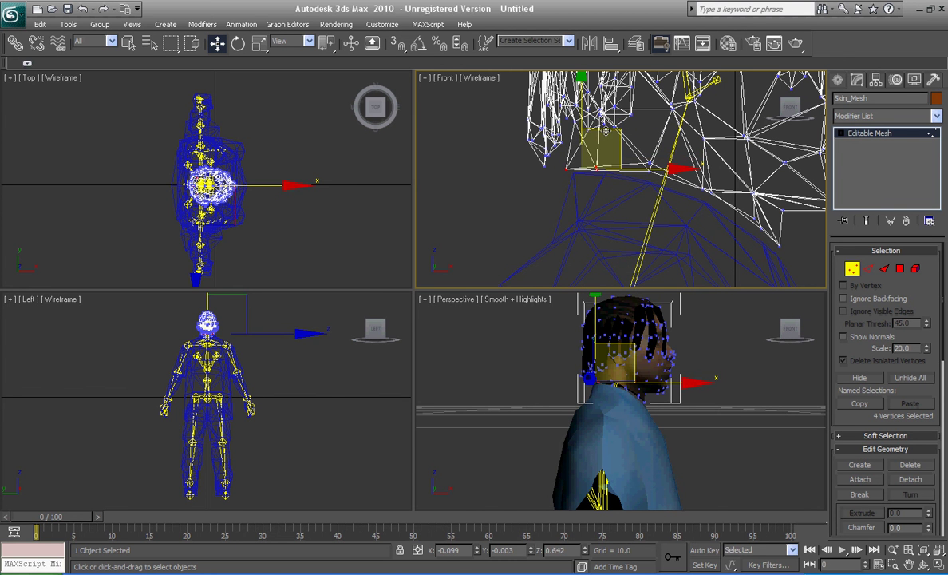
click(669, 205)
mouse_move(645, 185)
mouse_down()
mouse_move(671, 148)
mouse_move(680, 203)
mouse_up()
click(674, 207)
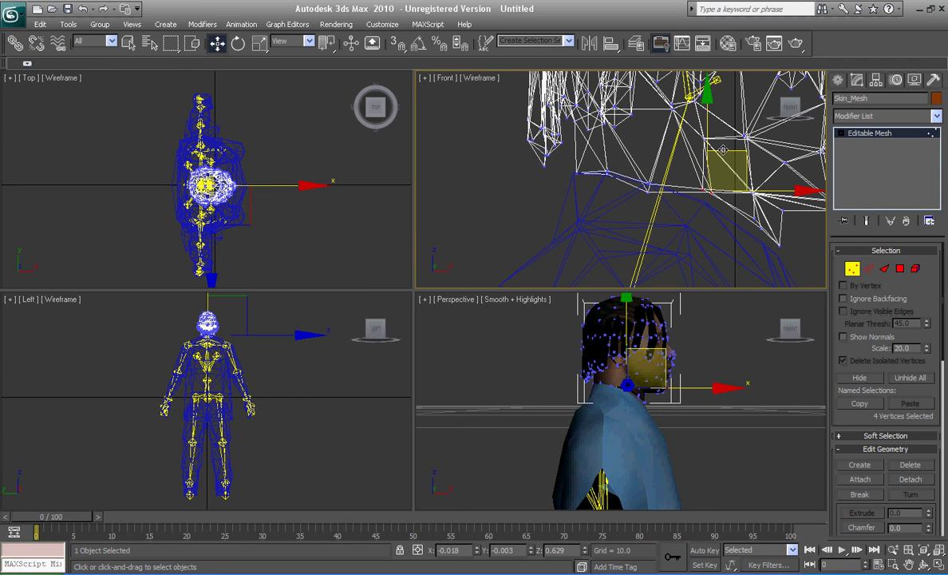
mouse_move(722, 150)
mouse_down()
mouse_move(745, 238)
mouse_move(770, 234)
mouse_up()
click(788, 245)
drag(802, 197, 801, 207)
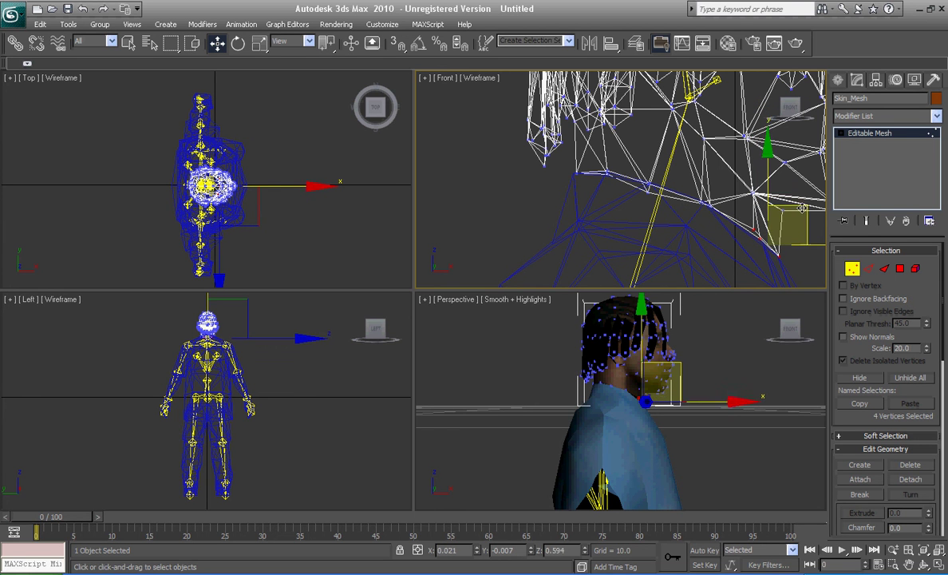
click(775, 387)
Move the four vertices under the chin down and shift the front vertex peak
alt+middle_drag(737, 311, 770, 291)
click(714, 270)
drag(798, 273, 773, 180)
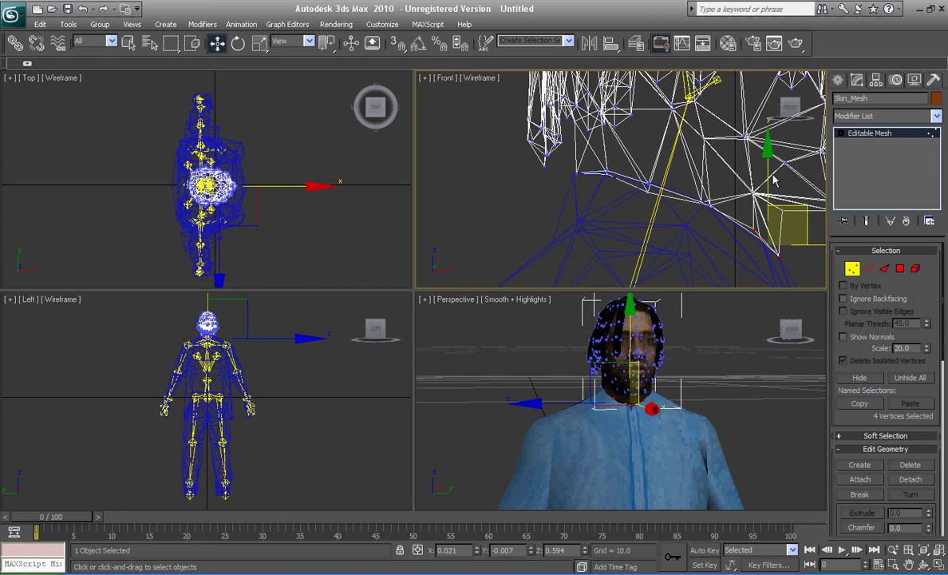
drag(806, 208, 800, 211)
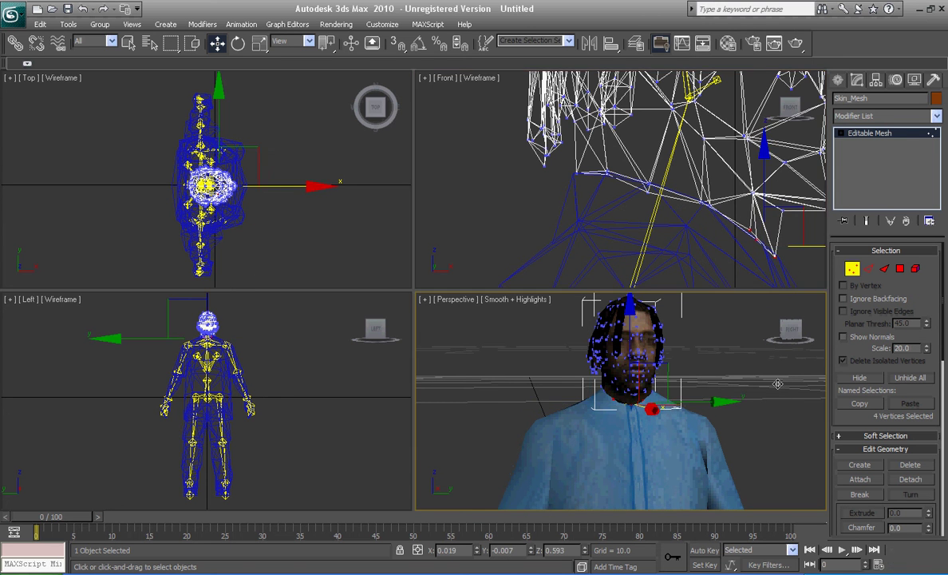
click(799, 271)
mouse_move(799, 270)
middle_down()
mouse_move(713, 192)
mouse_move(480, 163)
middle_up()
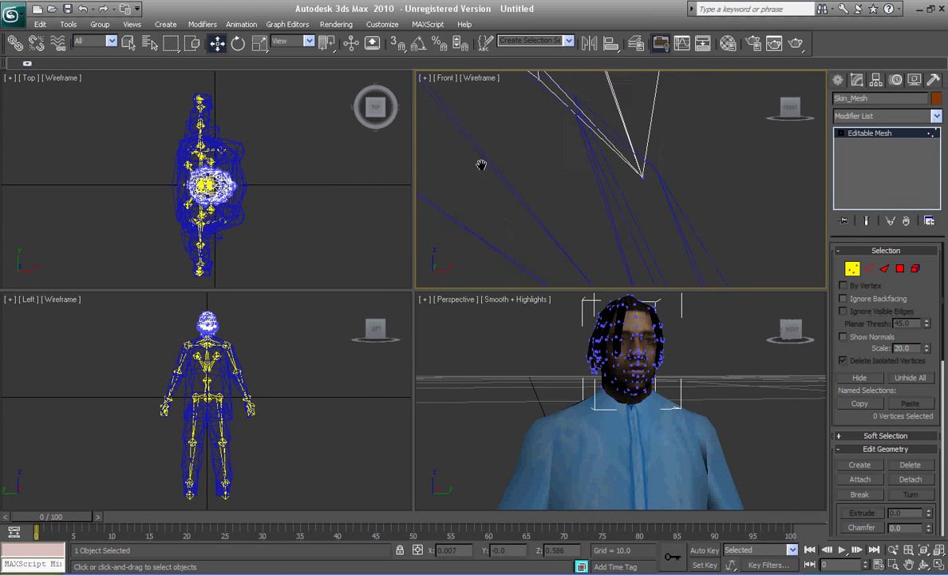
scroll(559, 171, up, 2)
mouse_move(656, 146)
mouse_down()
mouse_move(727, 183)
mouse_move(797, 175)
mouse_up()
drag(701, 96, 700, 83)
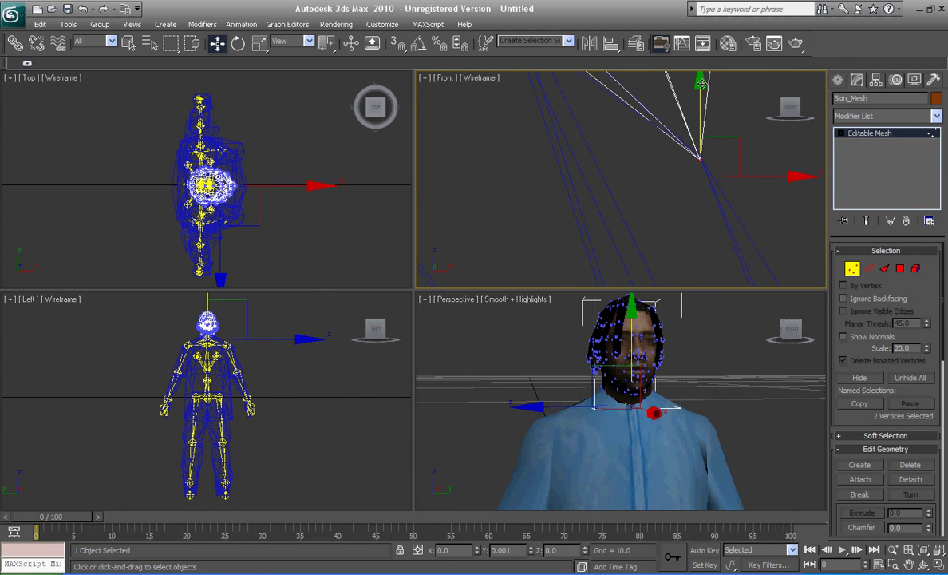
right_click(712, 320)
alt+middle_drag(742, 310, 834, 317)
Leave vertex editing and turn the Perspective view to the character's front
click(852, 269)
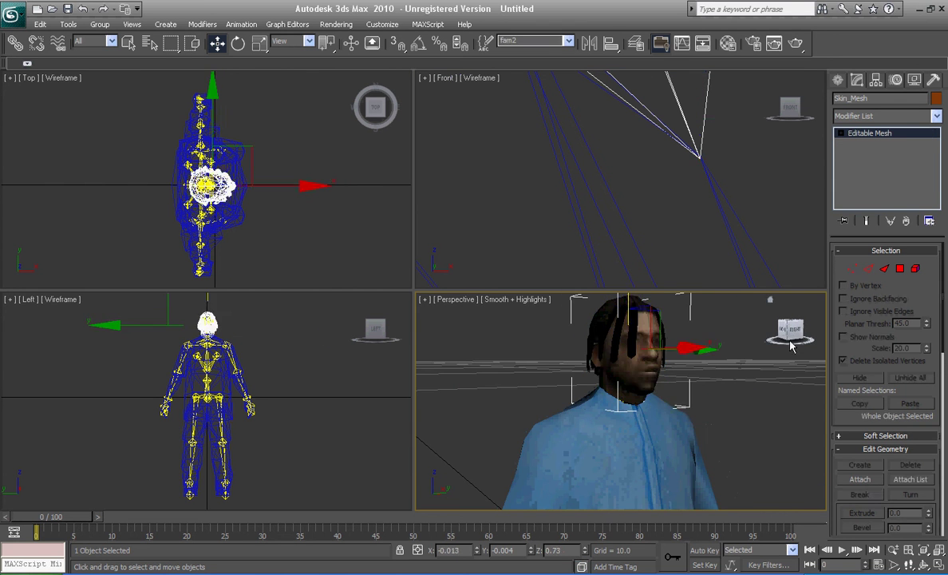
click(743, 307)
mouse_move(742, 307)
alt+middle_down()
mouse_move(718, 311)
mouse_move(753, 313)
mouse_move(680, 399)
alt+middle_up()
scroll(682, 383, down, 5)
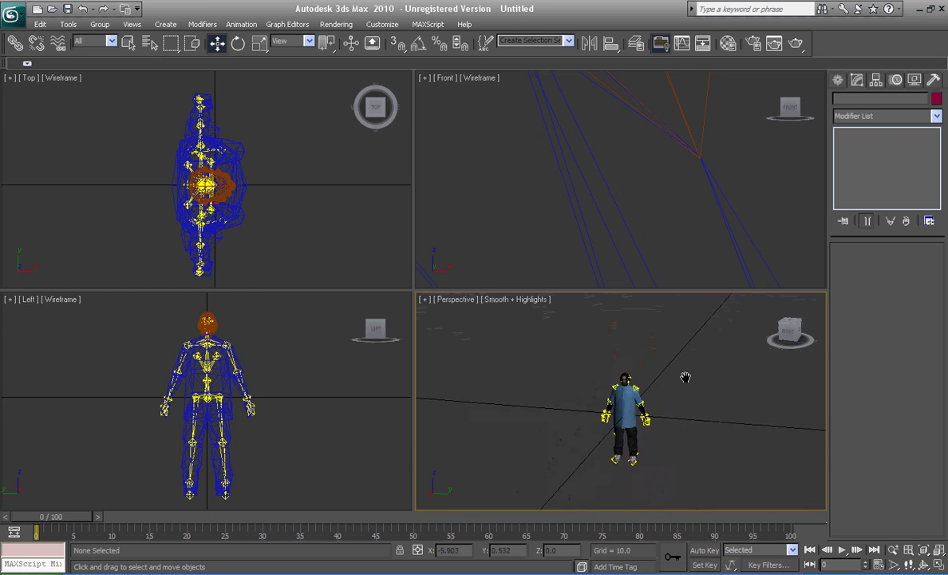
scroll(718, 367, up, 5)
click(786, 331)
Attach the cornrows head to the body's Editable Mesh, matching material to material IDs
click(616, 395)
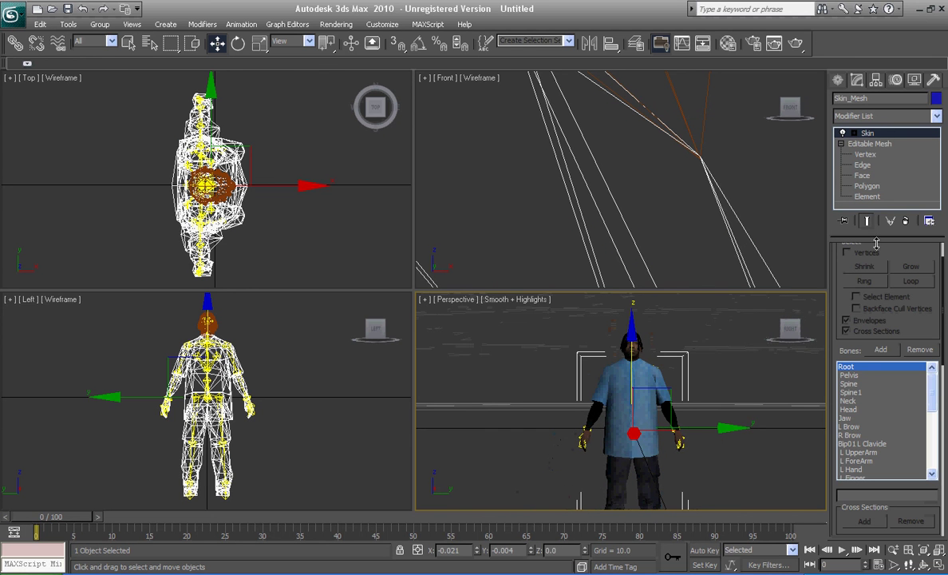
click(870, 144)
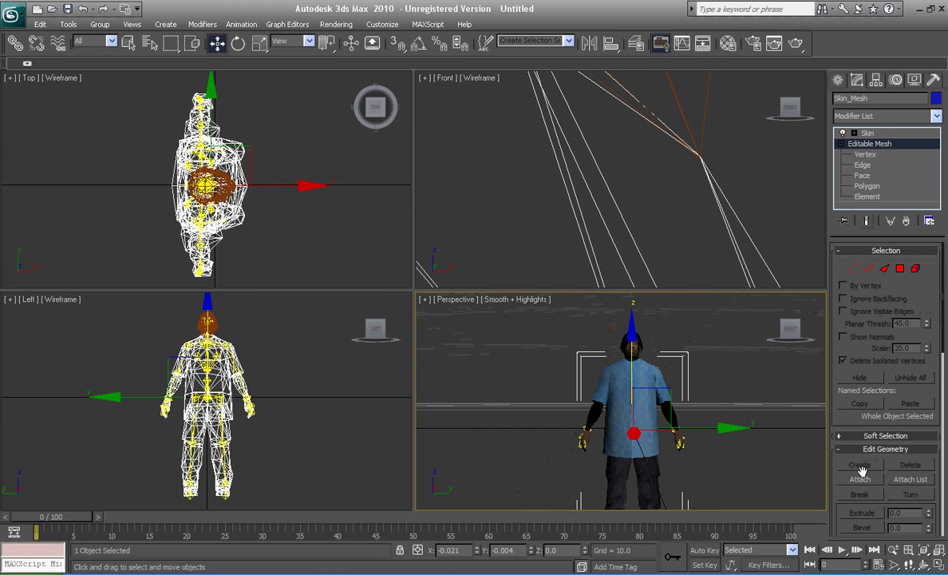
click(860, 478)
click(586, 311)
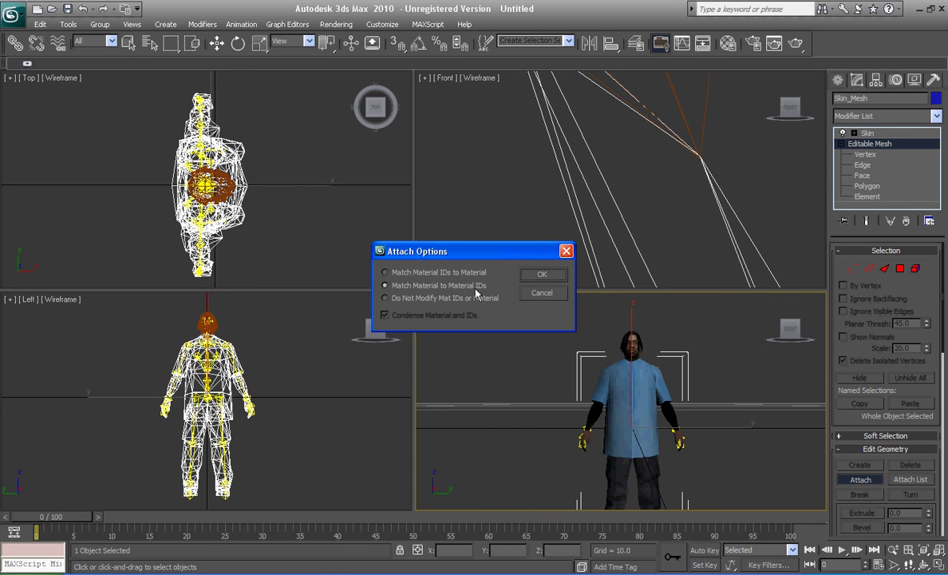
click(539, 275)
key(w)
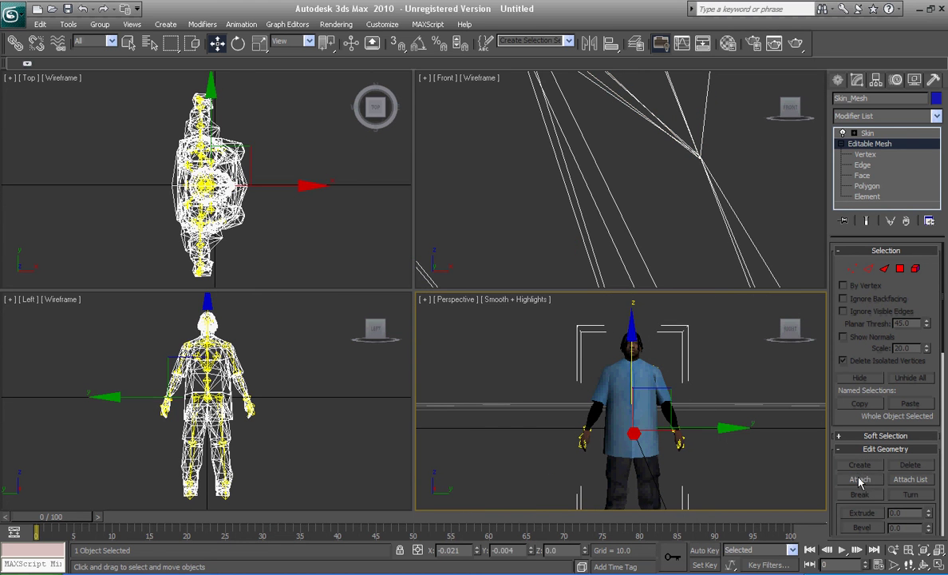
click(741, 406)
key(ctrl+z)
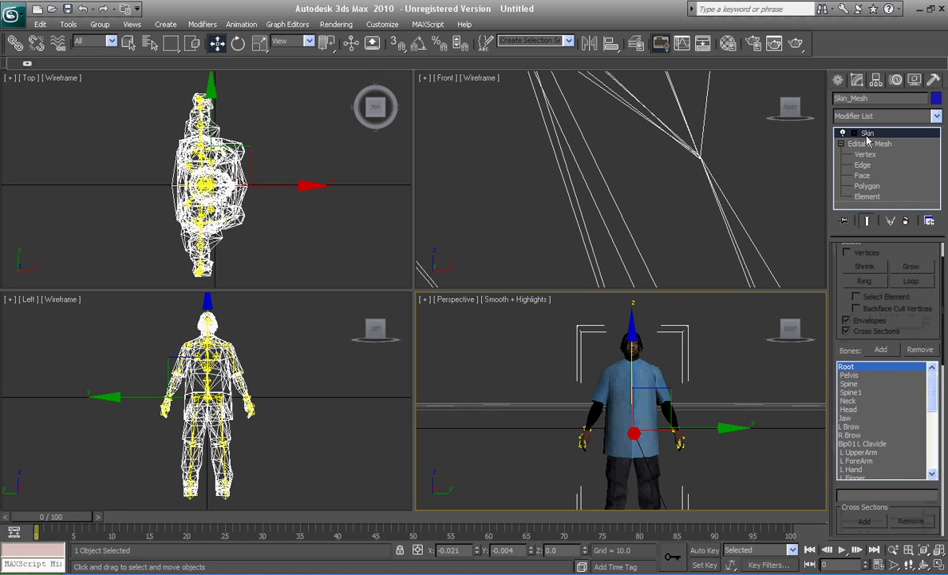
click(865, 143)
Enter Skin Edit Envelopes with the Head bone chosen and select the head and hair vertices
click(866, 133)
scroll(841, 285, up, 2)
click(863, 268)
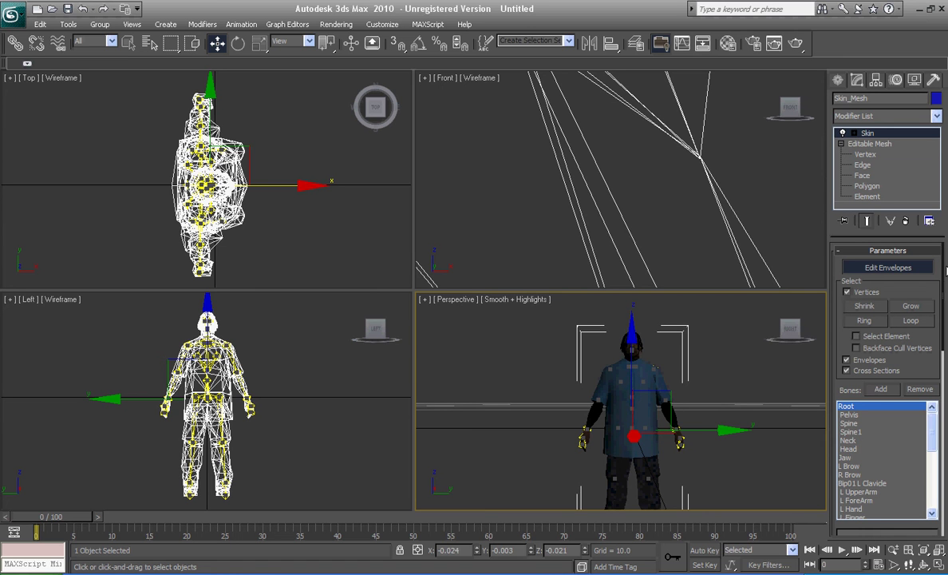
click(849, 450)
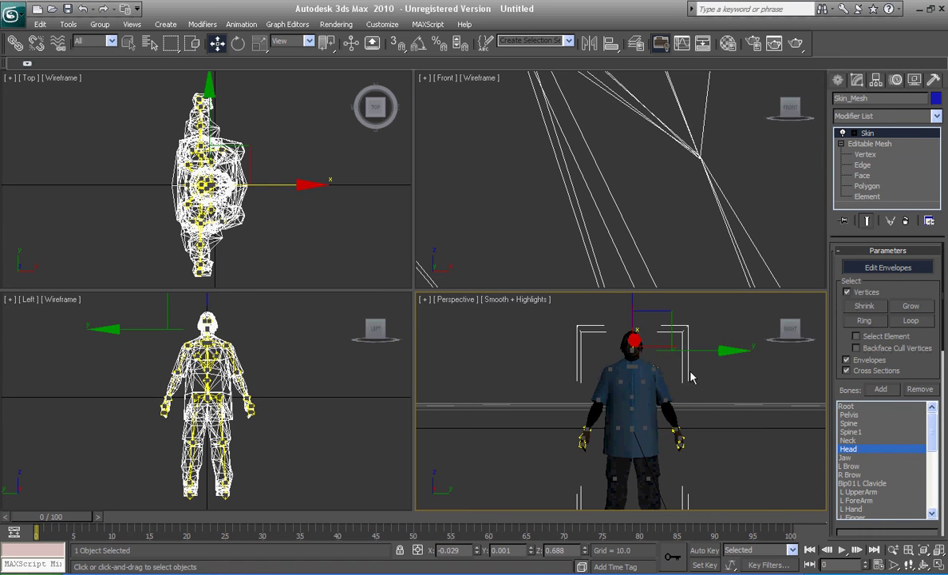
middle_drag(688, 376, 687, 399)
scroll(650, 366, up, 4)
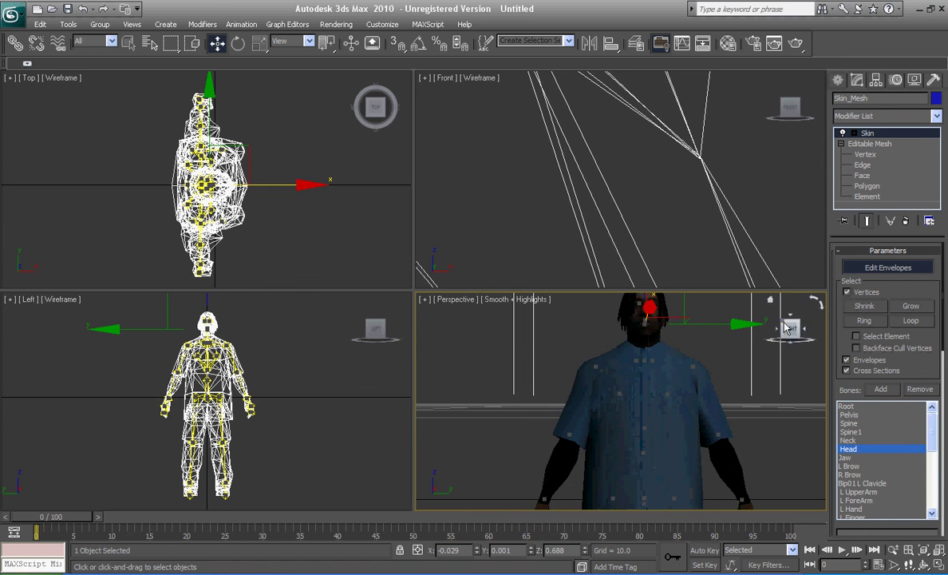
click(781, 332)
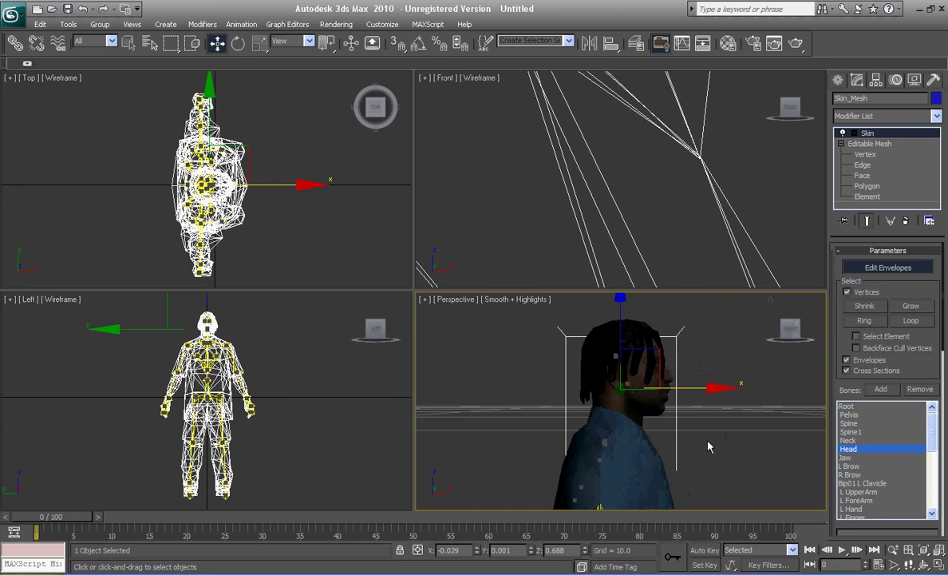
drag(556, 302, 682, 403)
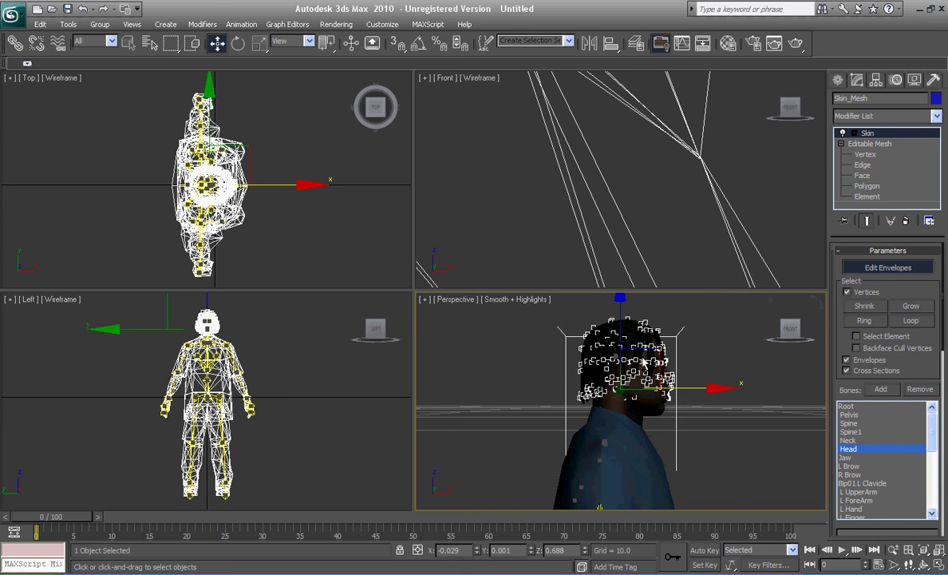
ctrl+drag(656, 401, 669, 431)
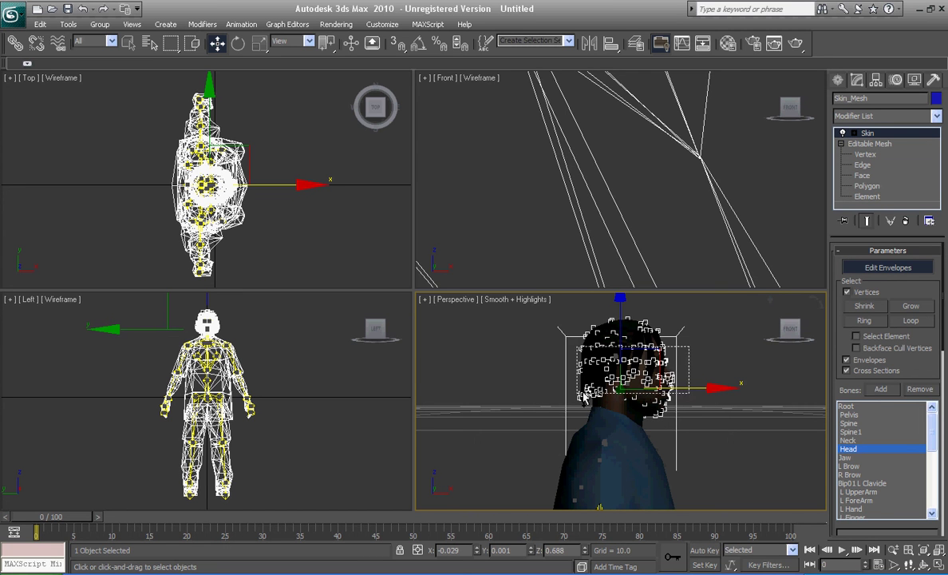
Frame the head in the Front view and weight its vertices fully (1.0) to Head
scroll(551, 191, down, 2)
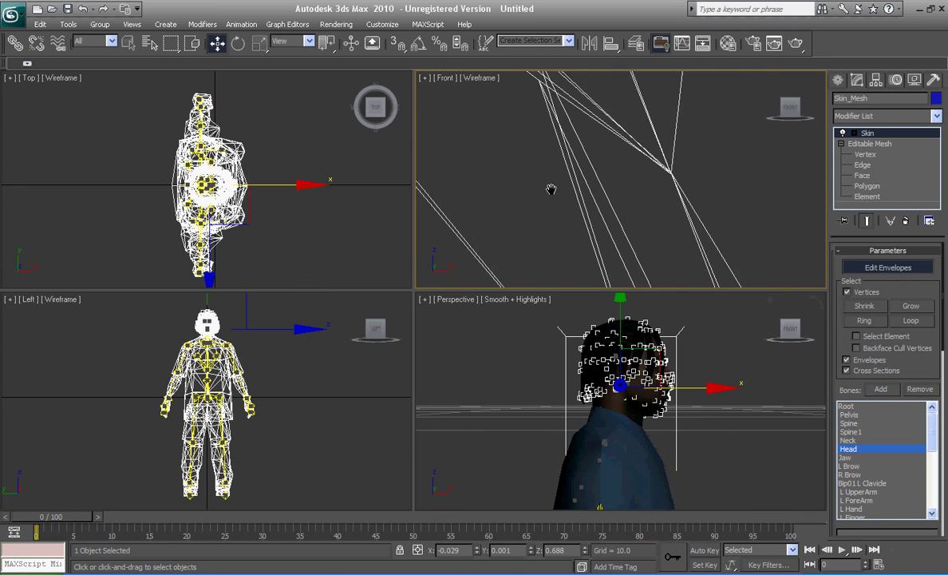
scroll(551, 191, down, 2)
scroll(551, 192, down, 2)
scroll(637, 165, down, 2)
scroll(637, 165, up, 3)
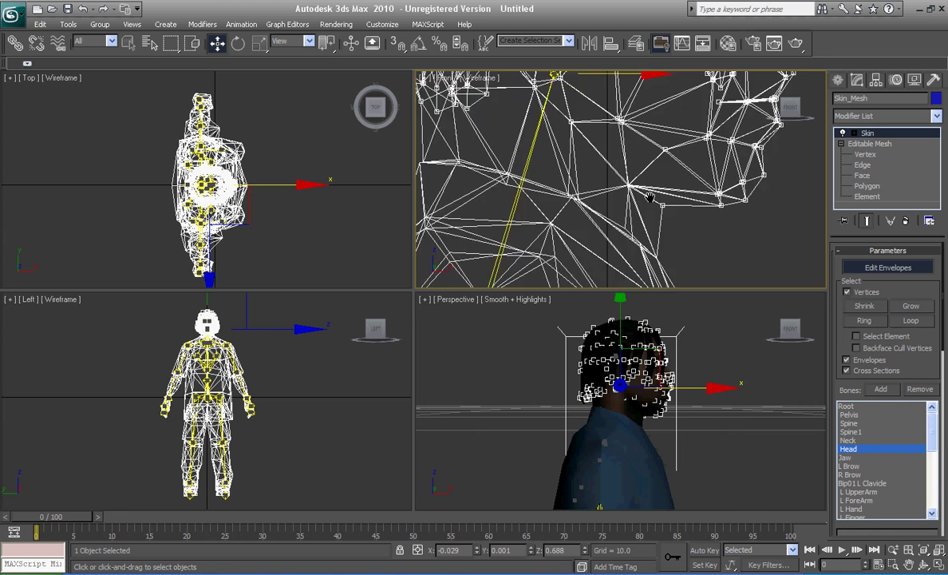
scroll(637, 165, up, 2)
middle_drag(628, 205, 654, 209)
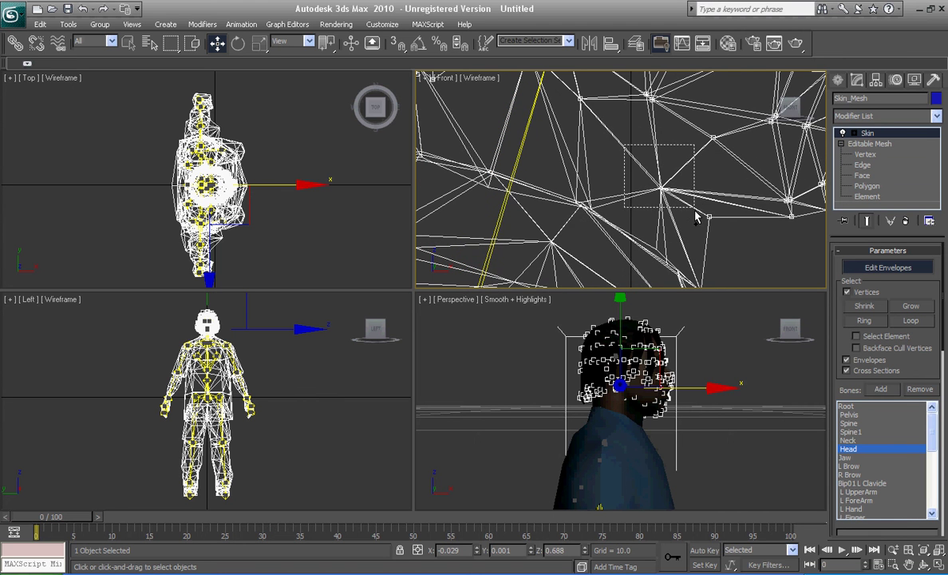
scroll(681, 221, down, 2)
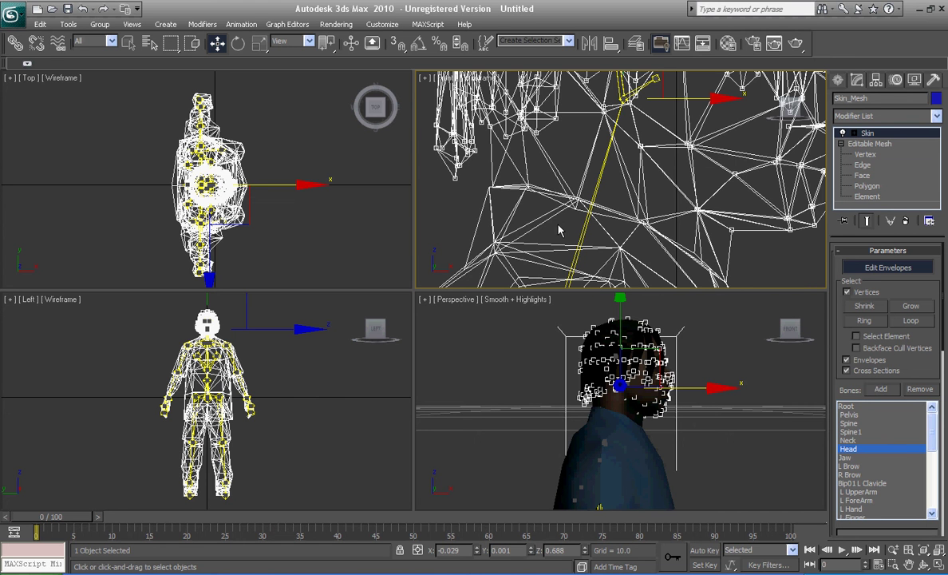
middle_drag(559, 231, 482, 189)
middle_drag(522, 225, 591, 262)
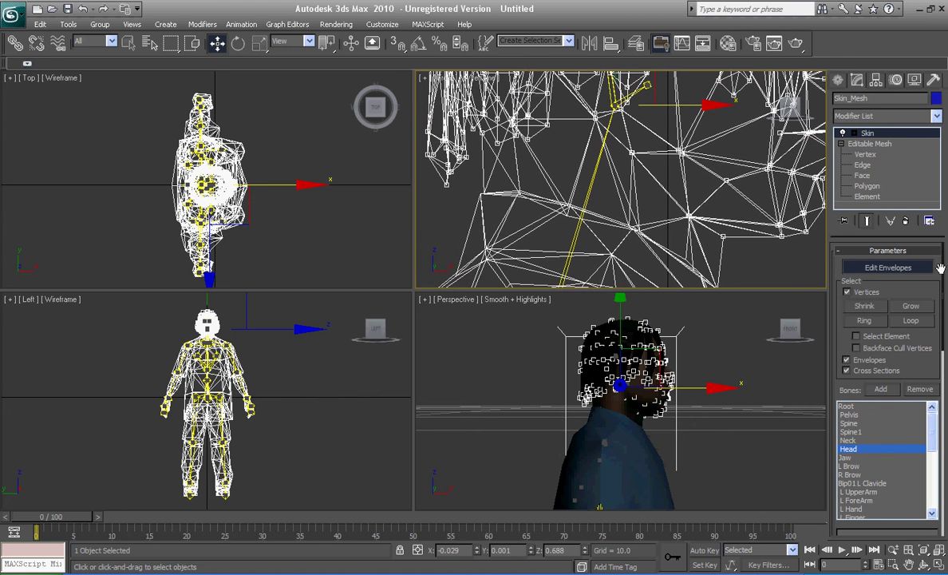
drag(942, 283, 934, 384)
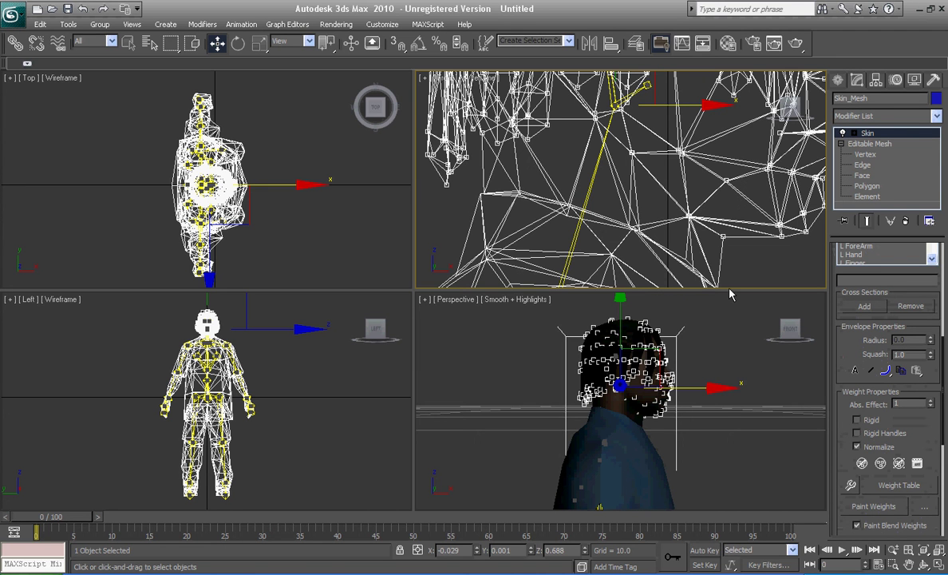
drag(423, 76, 729, 294)
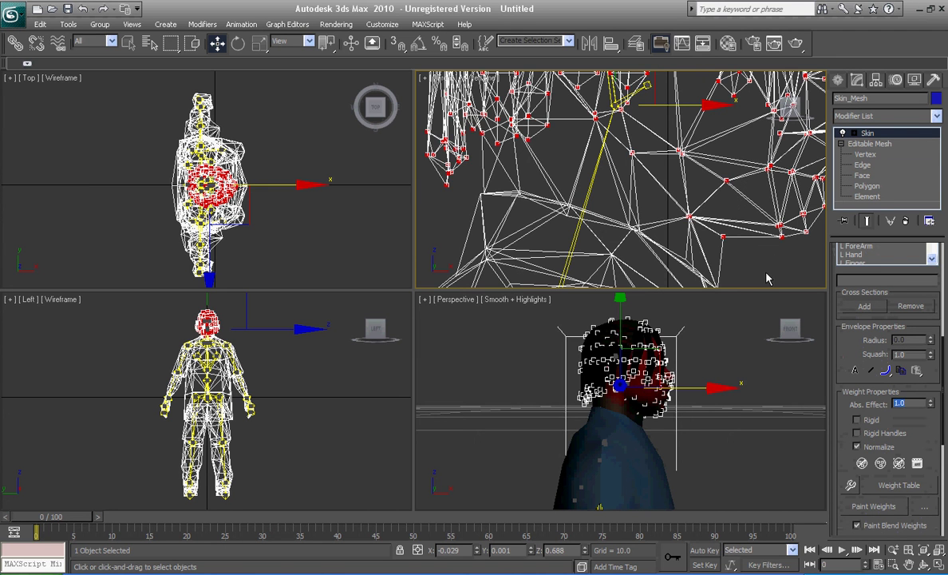
click(766, 279)
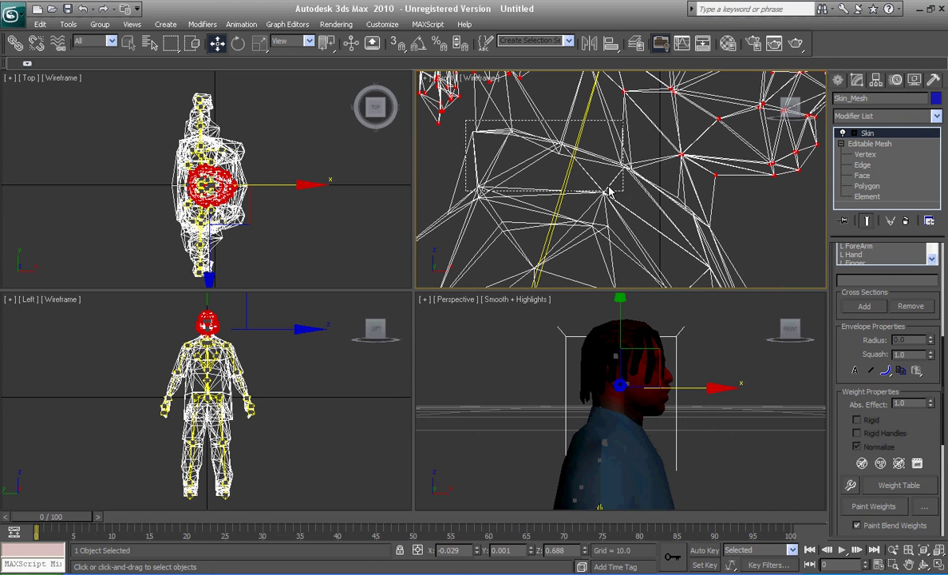
Set the neck vertices' Head weight to 0.0, switch to Root, and exit Edit Envelopes
drag(469, 126, 640, 206)
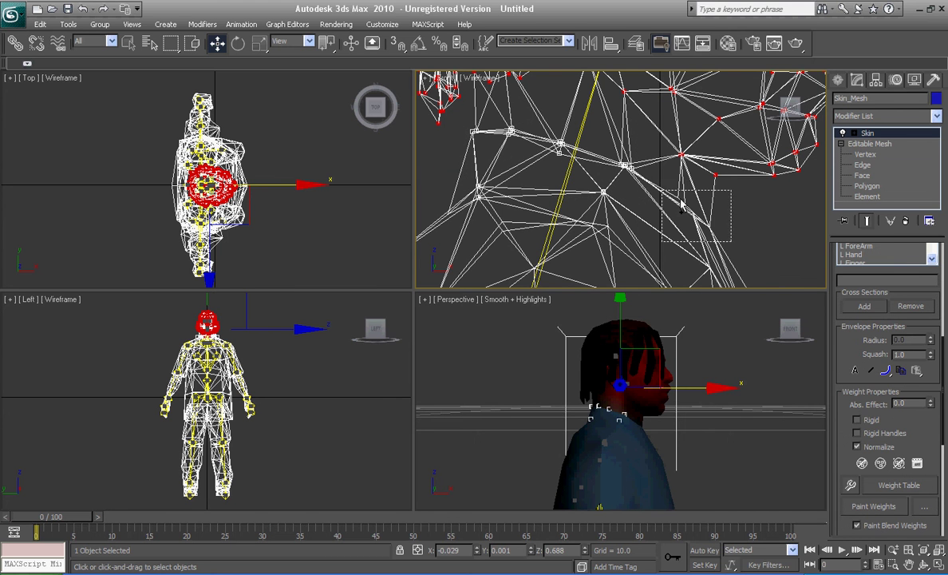
mouse_move(755, 268)
middle_down()
mouse_move(684, 209)
mouse_move(618, 183)
mouse_move(726, 295)
middle_up()
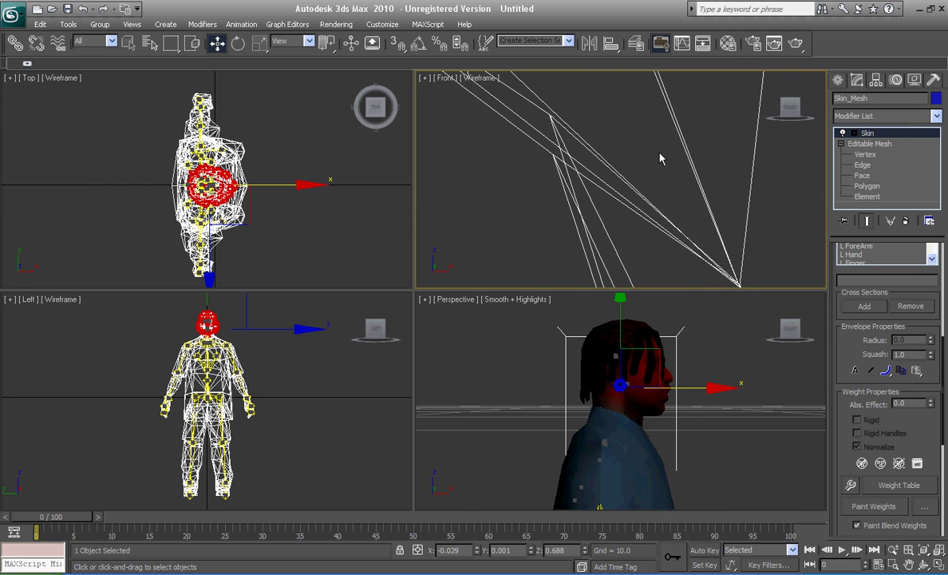
middle_drag(660, 157, 785, 183)
middle_drag(598, 193, 602, 269)
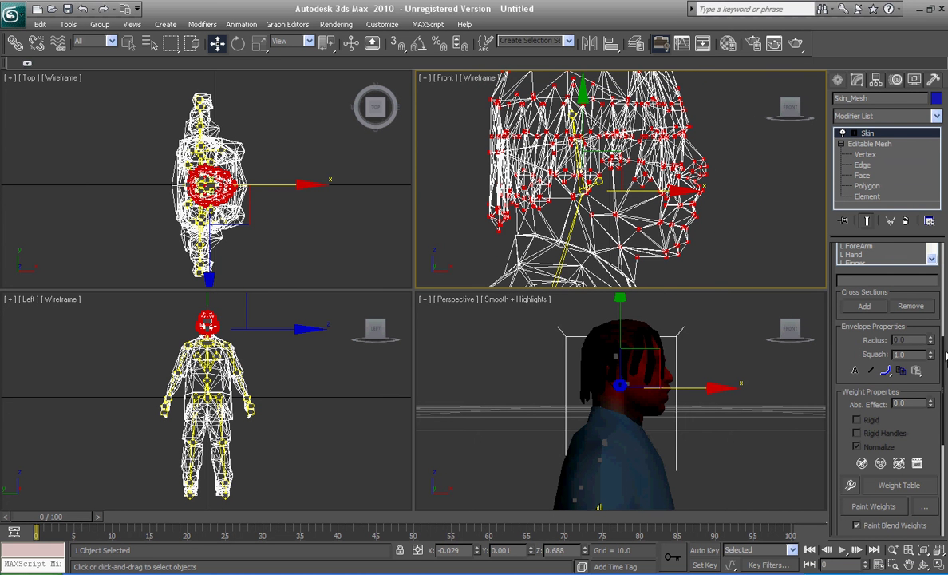
drag(942, 363, 943, 264)
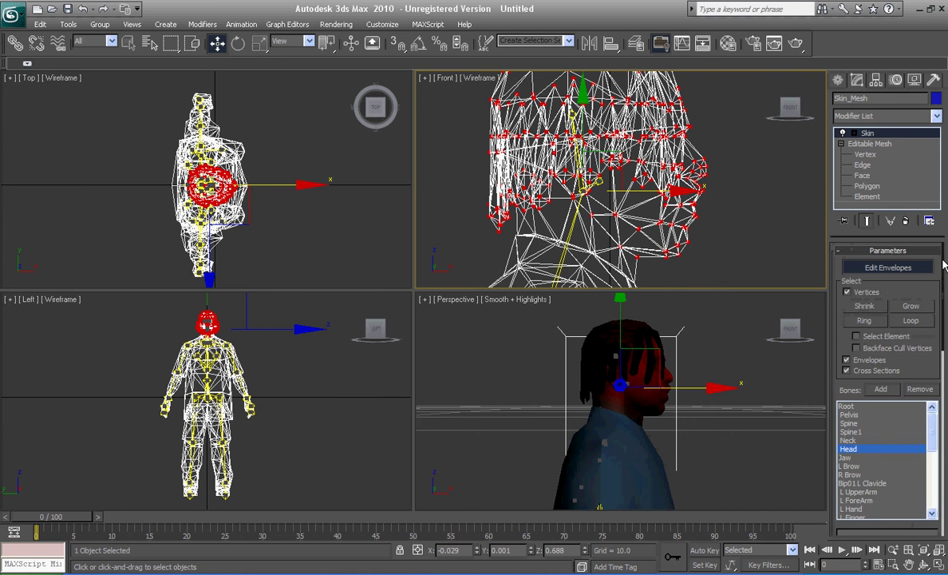
click(846, 407)
click(728, 397)
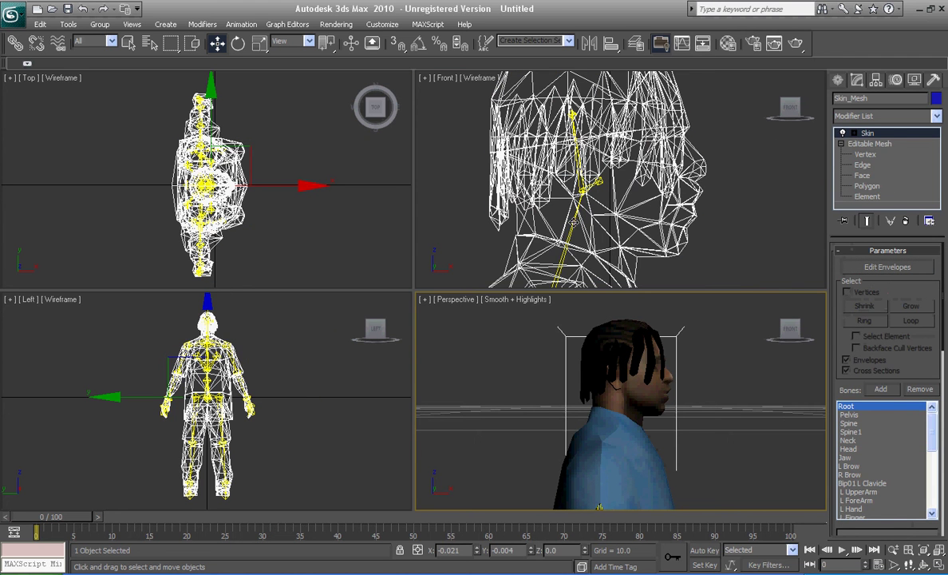
Rotate the Head bone back and forth to confirm the cornrows hair follows it
click(534, 194)
click(238, 43)
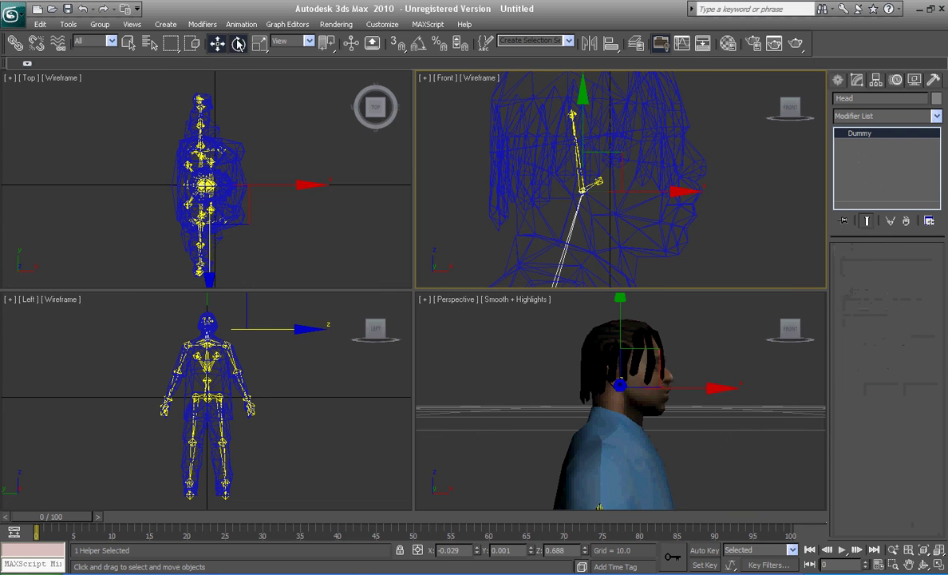
drag(642, 209, 764, 366)
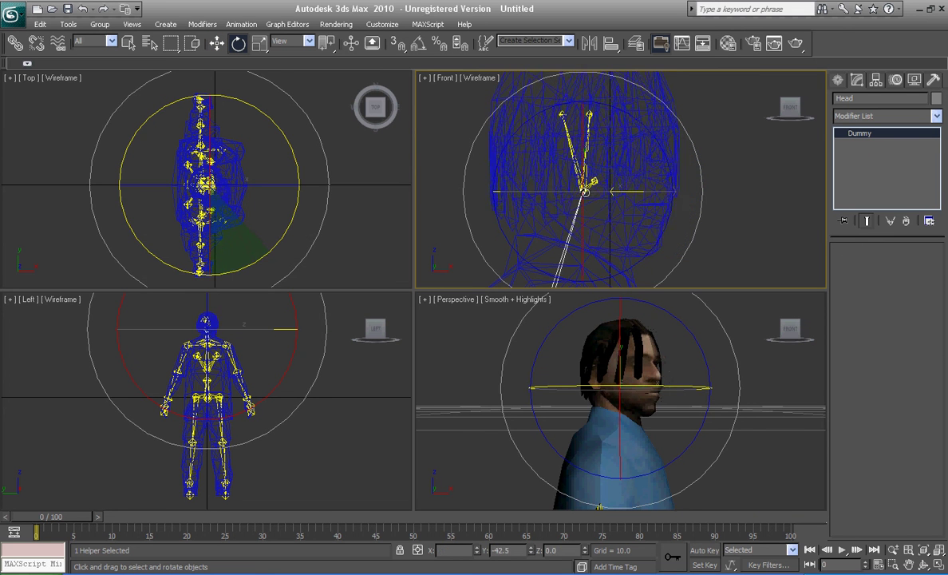
click(764, 366)
alt+middle_drag(764, 367, 746, 380)
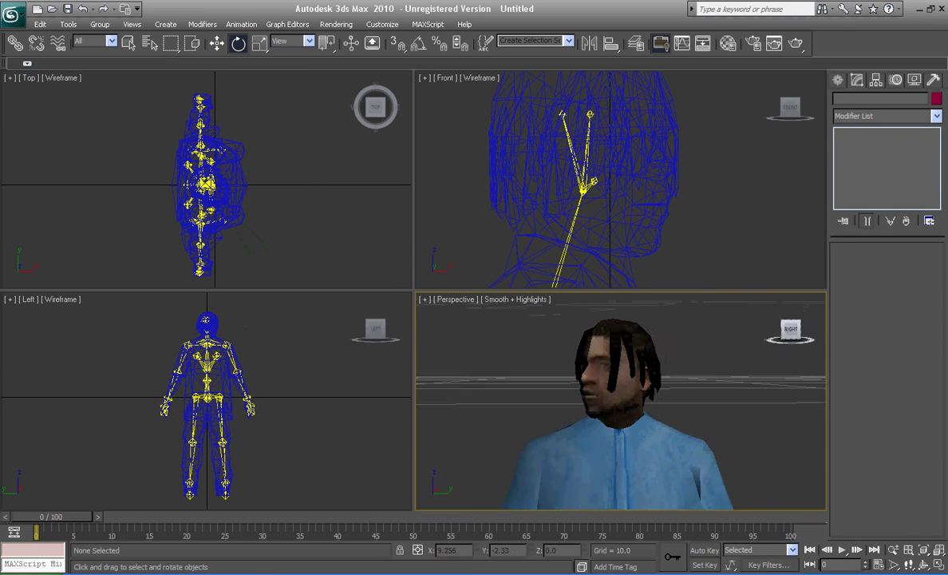
click(599, 387)
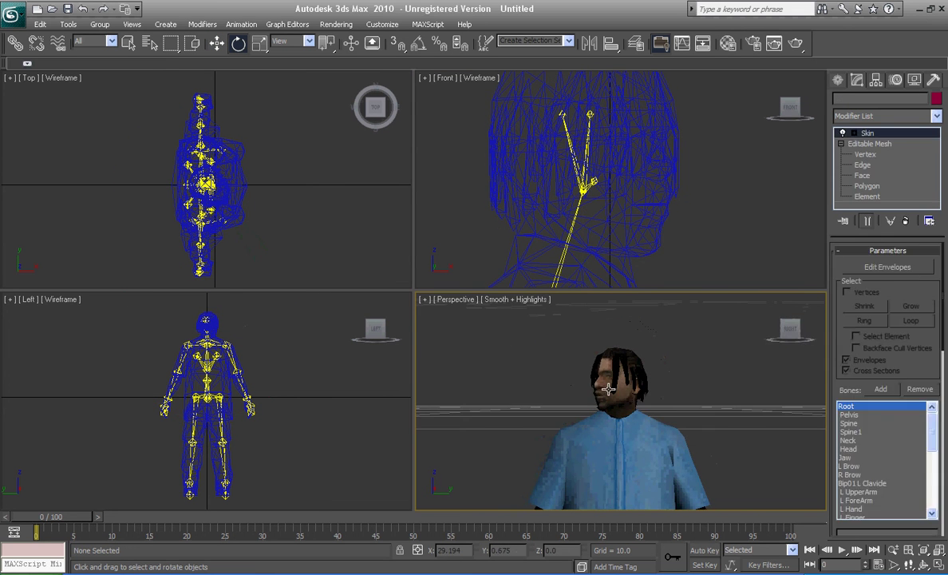
click(614, 283)
drag(592, 194, 588, 189)
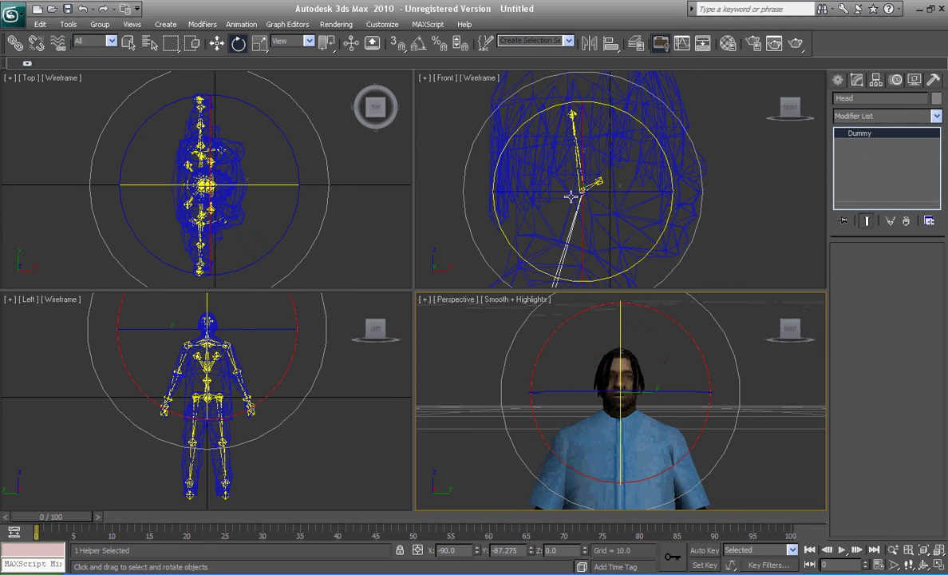
mouse_move(551, 391)
mouse_down()
mouse_move(659, 391)
mouse_move(551, 398)
mouse_move(604, 405)
mouse_up()
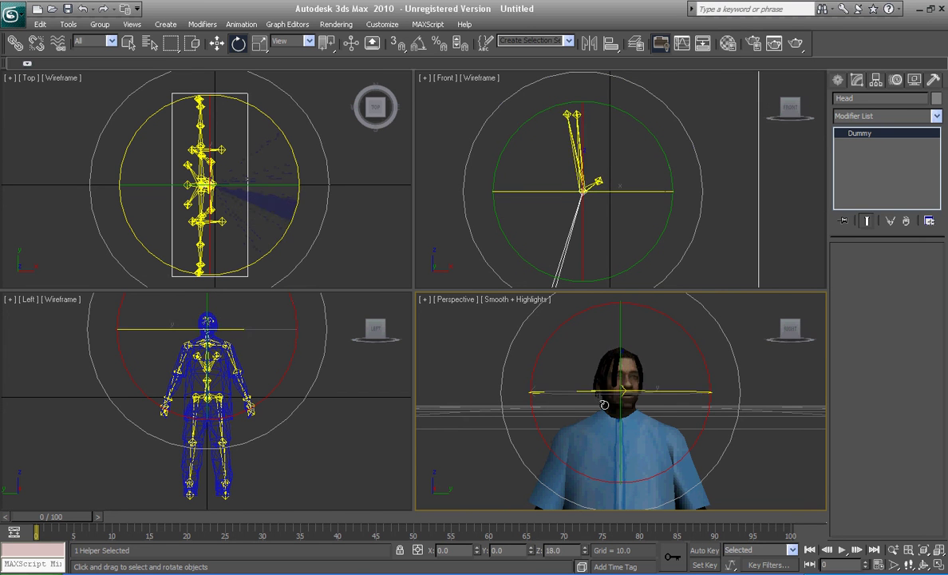
click(766, 393)
Orbit and zoom the Perspective view to show the full character from the front
mouse_move(746, 315)
mouse_down()
mouse_move(766, 312)
mouse_move(738, 311)
mouse_up()
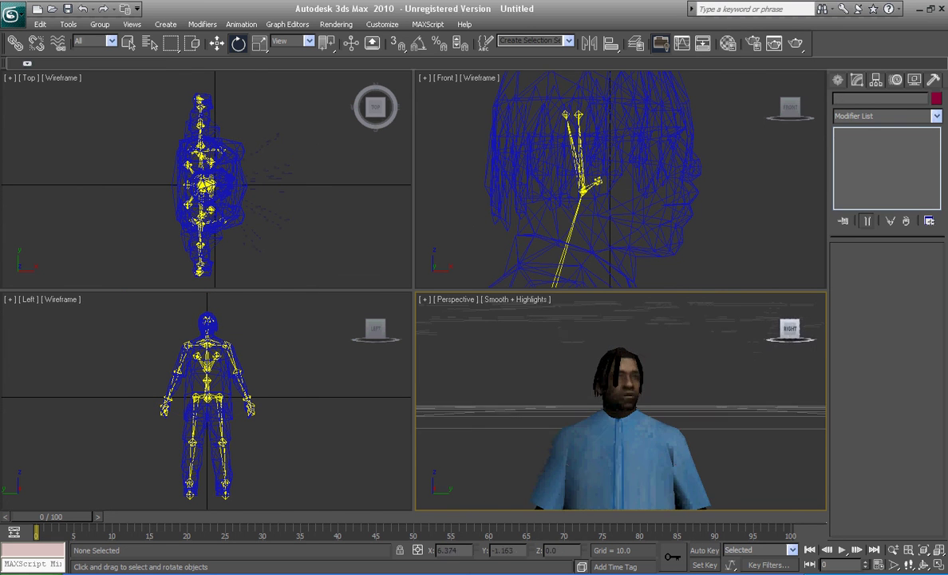
click(775, 364)
click(766, 403)
scroll(766, 408, down, 2)
middle_drag(767, 409, 766, 341)
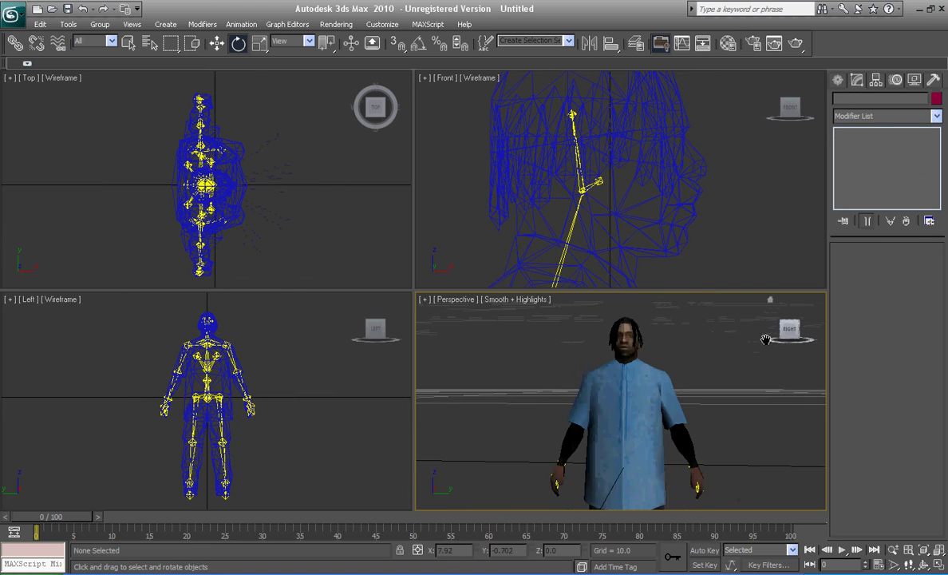
scroll(590, 359, up, 2)
scroll(590, 359, down, 2)
click(620, 416)
Open the GTA DFF import/export script from the Utilities panel
click(933, 81)
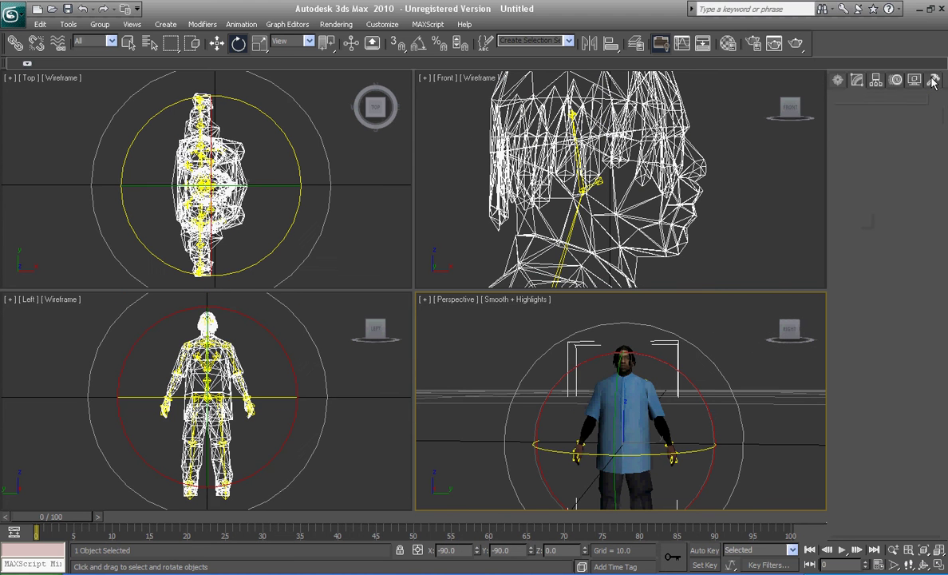
key(super)
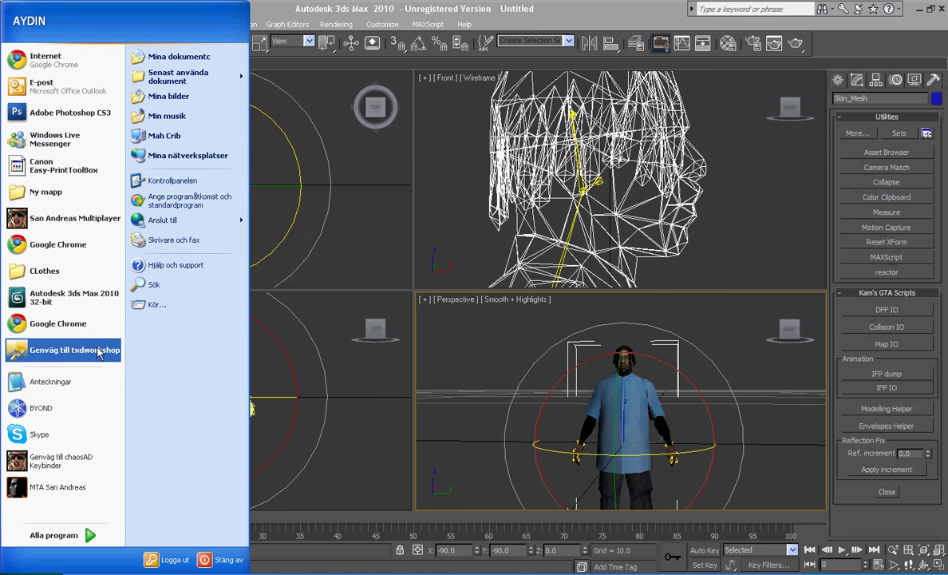
key(super)
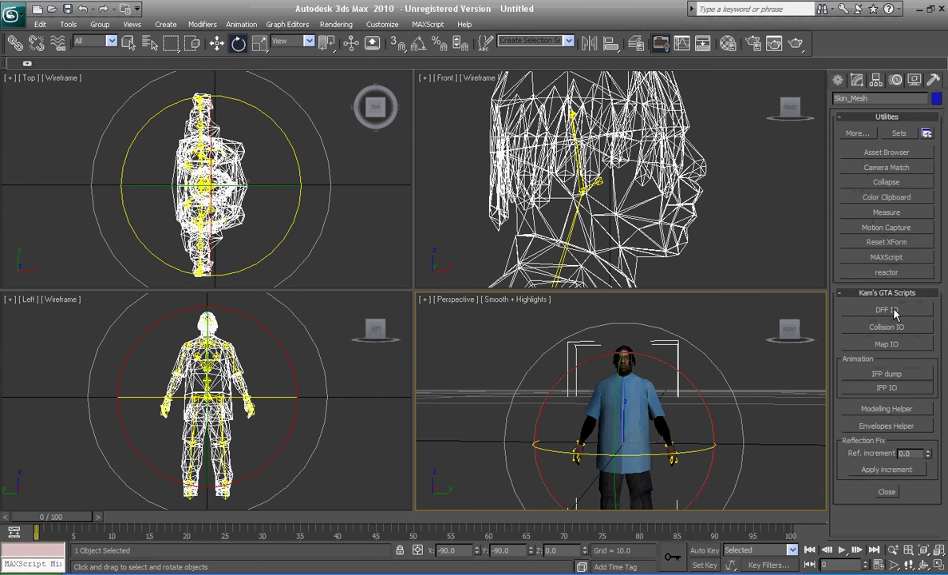
click(890, 310)
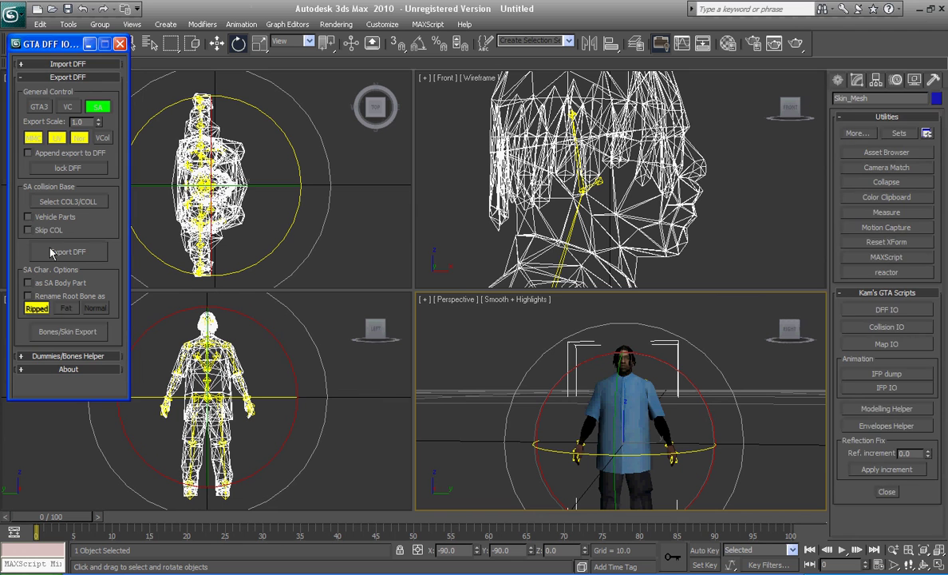
Export the skinned character as a DFF file to the Desktop, then orbit to inspect it
click(53, 330)
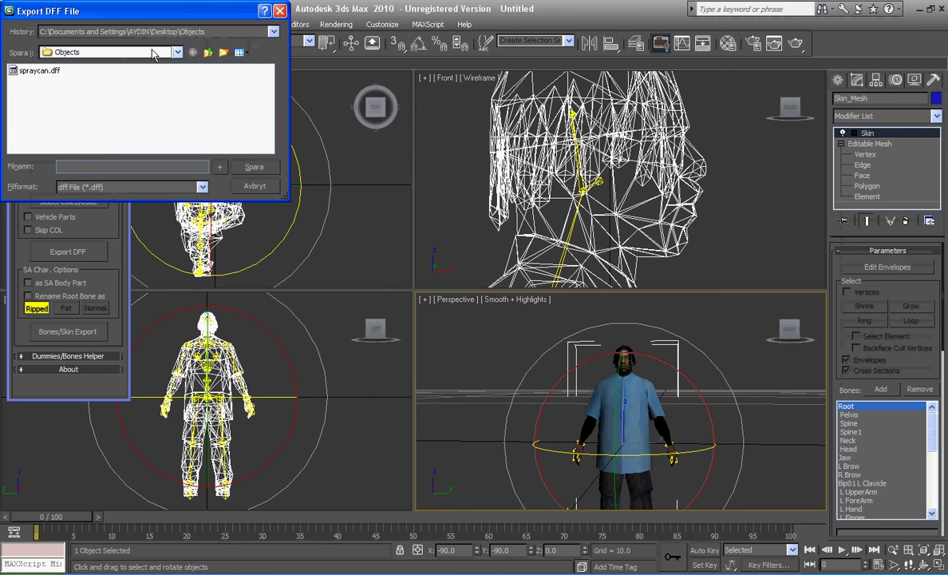
click(207, 53)
text(yallahöyretmemod:))
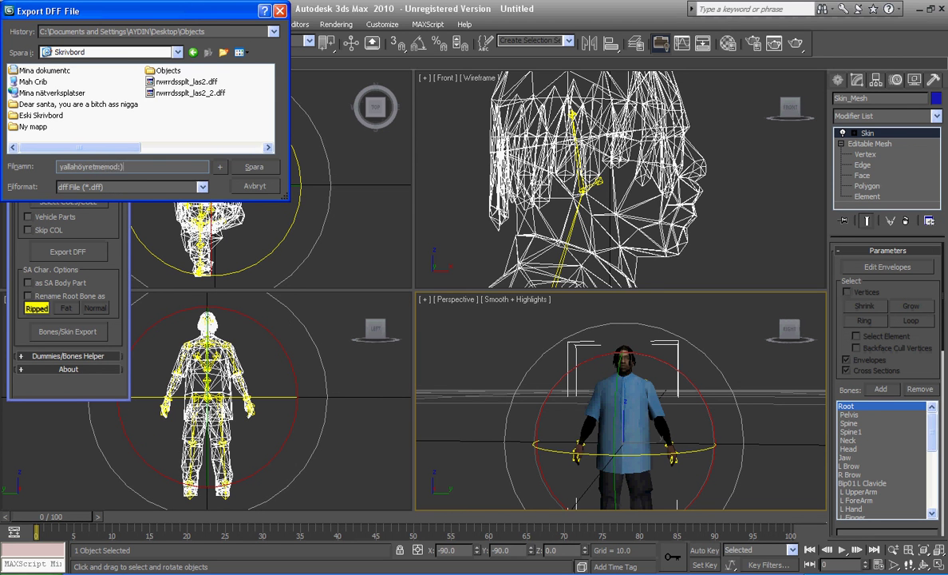
key(Return)
click(263, 169)
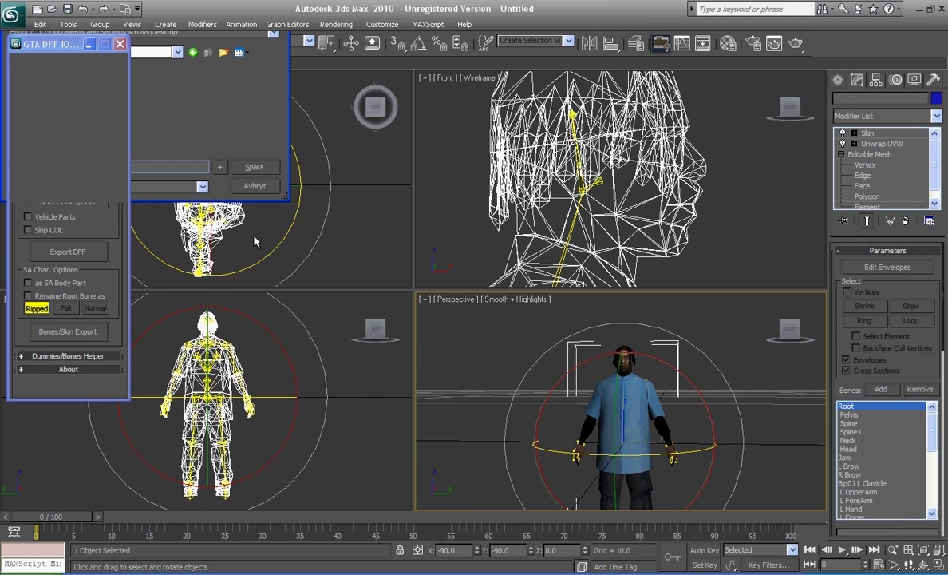
click(794, 376)
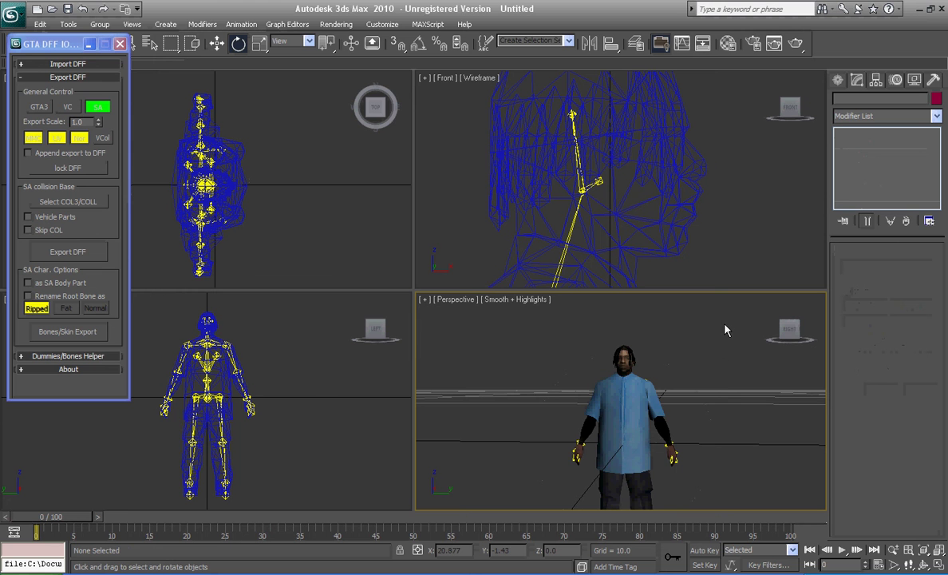
drag(793, 339, 785, 342)
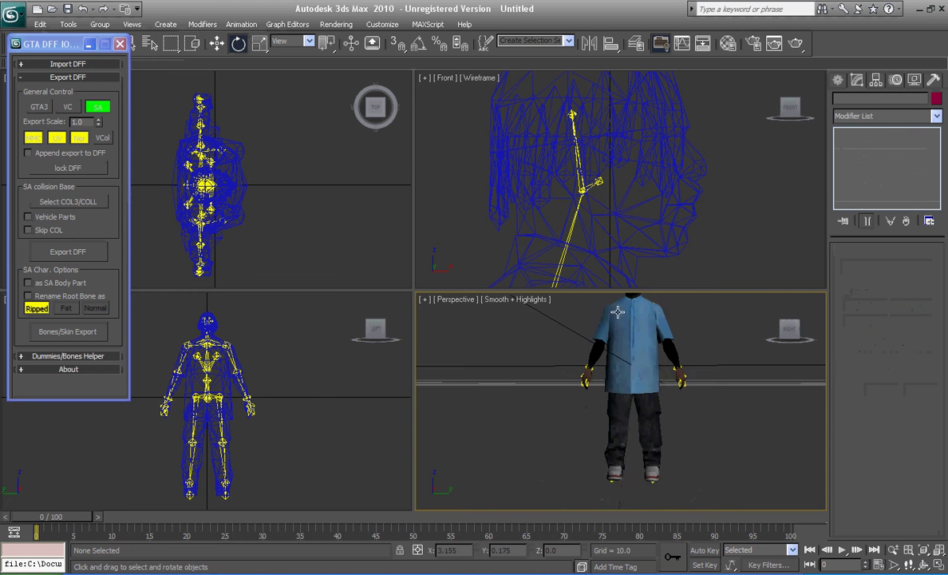
Close the Messenger and CLothes folder windows, then launch TXD Workshop from the Start menu
click(626, 343)
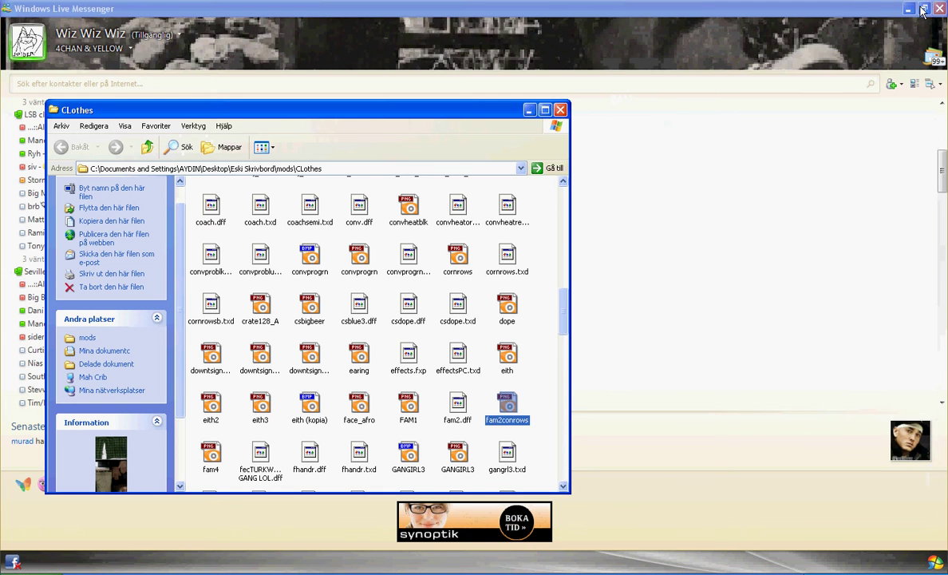
key(alt+F4)
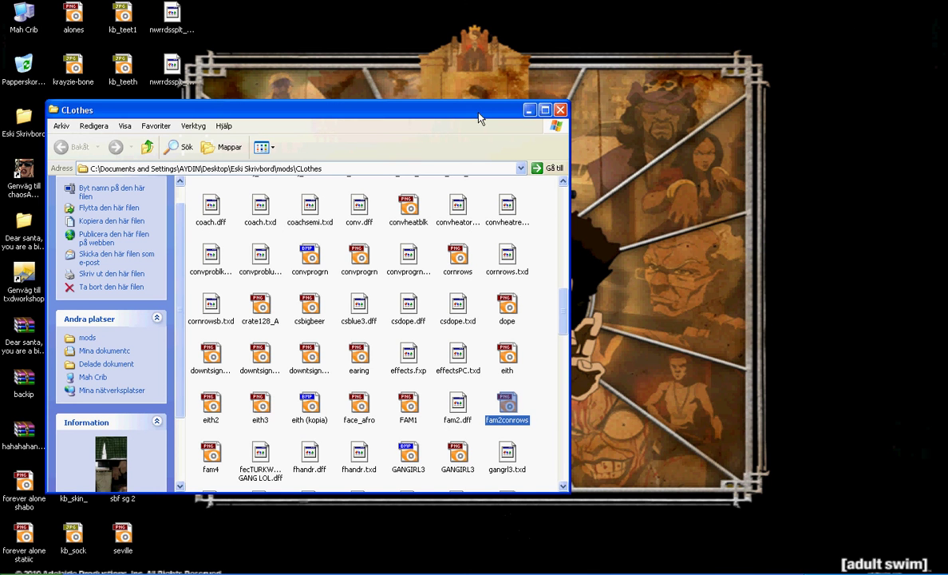
drag(479, 119, 665, 116)
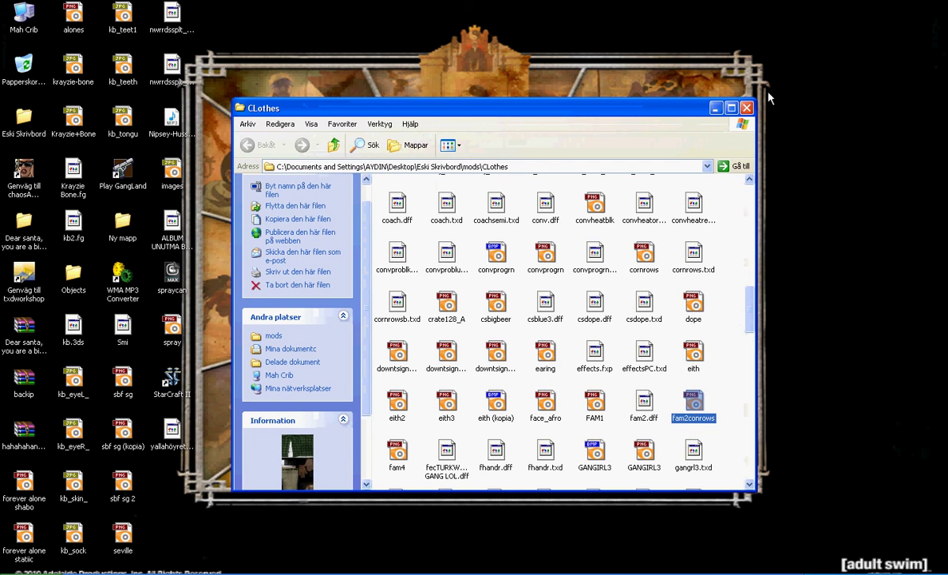
click(746, 108)
key(super)
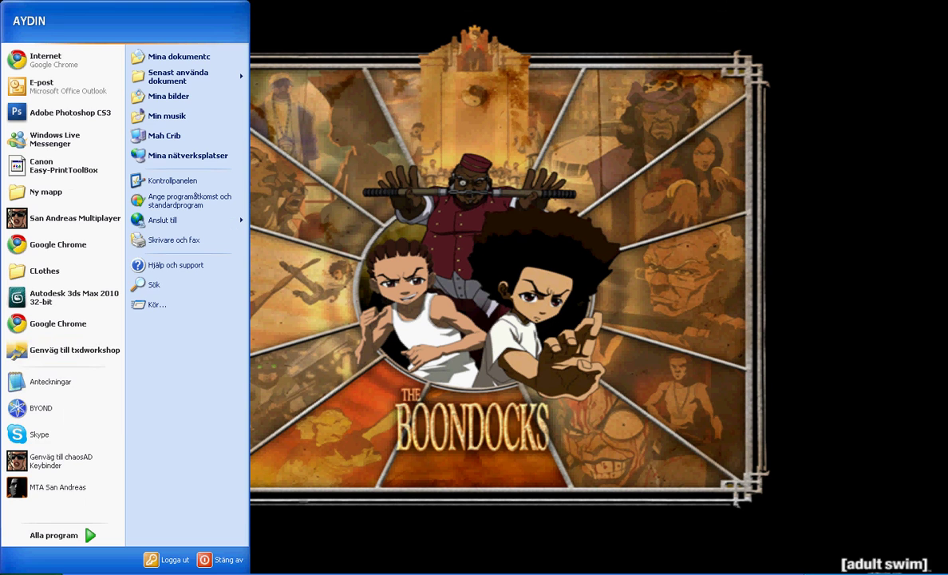
click(55, 331)
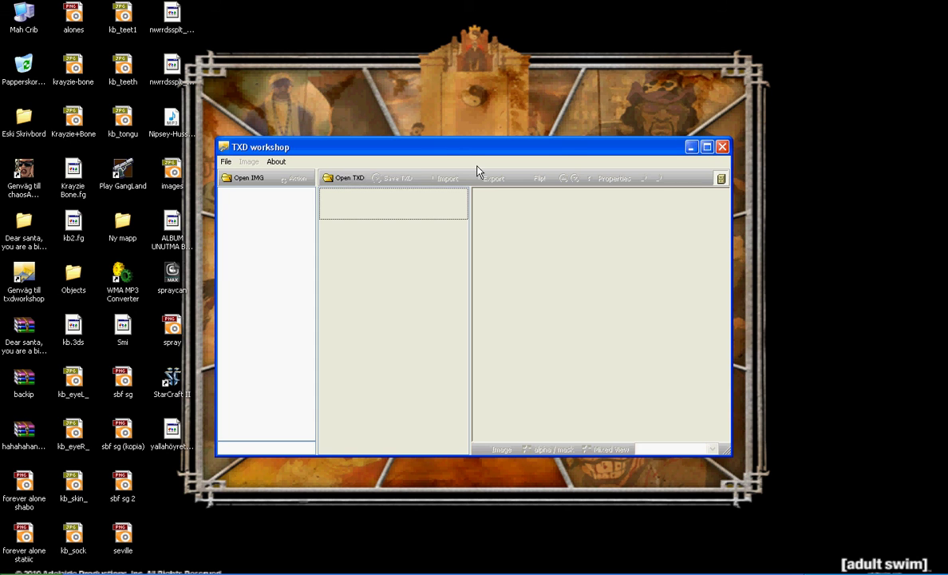
In the Open TXD dialog, browse through Eski Skrivbord and Besir Tallon Char Mod Lol, then back to the desktop
click(339, 178)
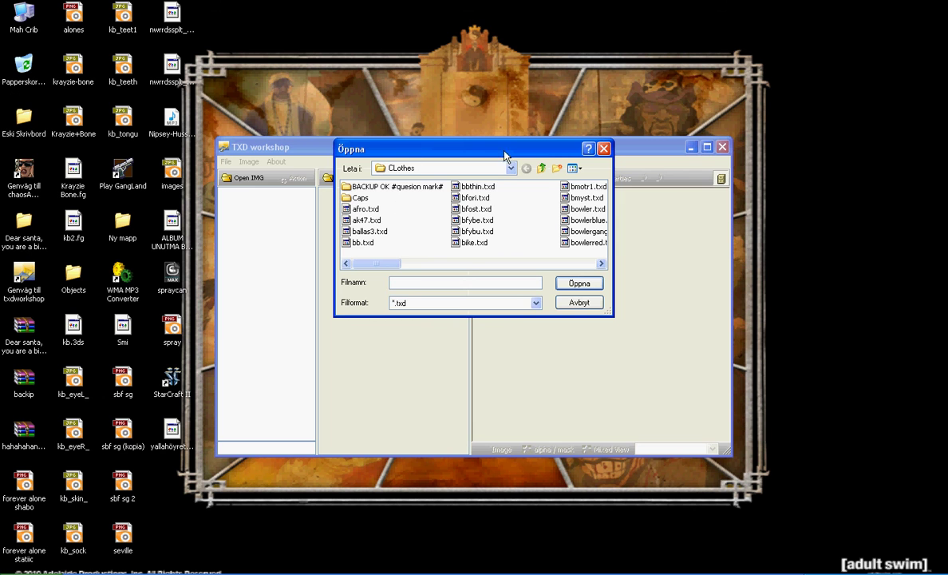
click(542, 168)
click(542, 168)
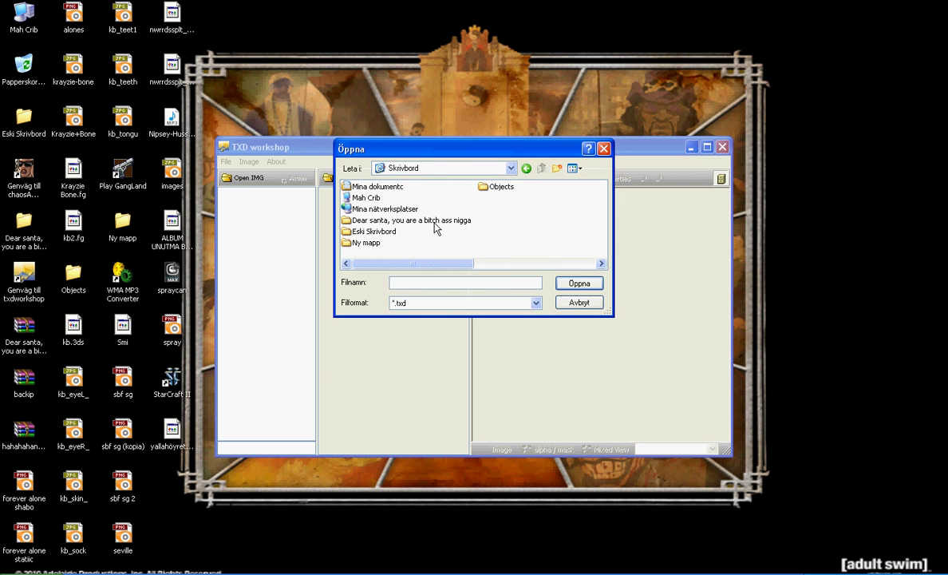
double_click(369, 230)
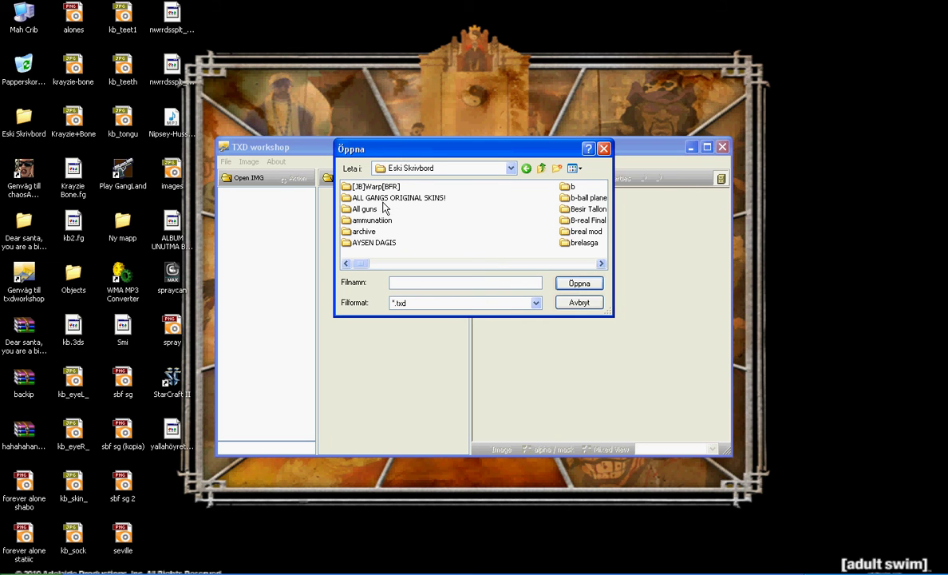
click(364, 219)
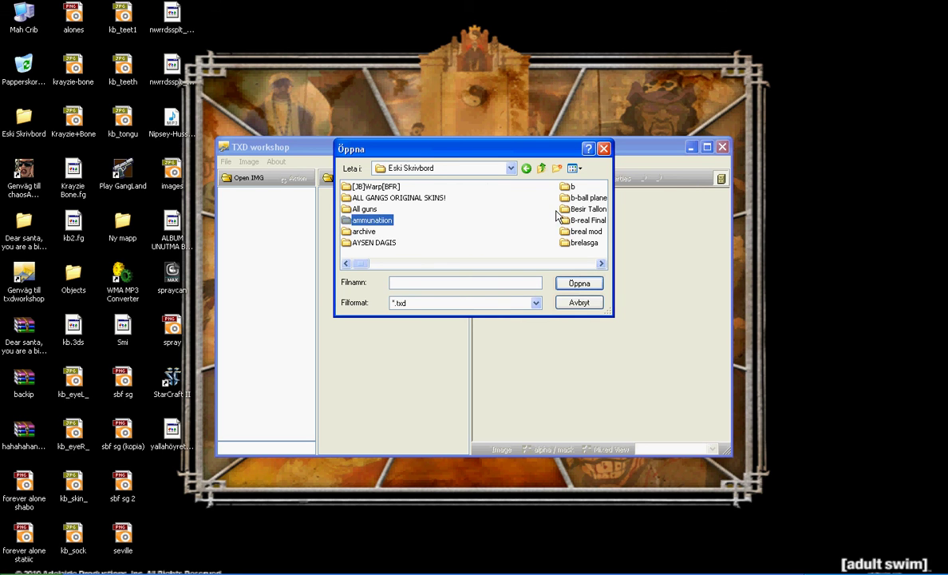
double_click(575, 209)
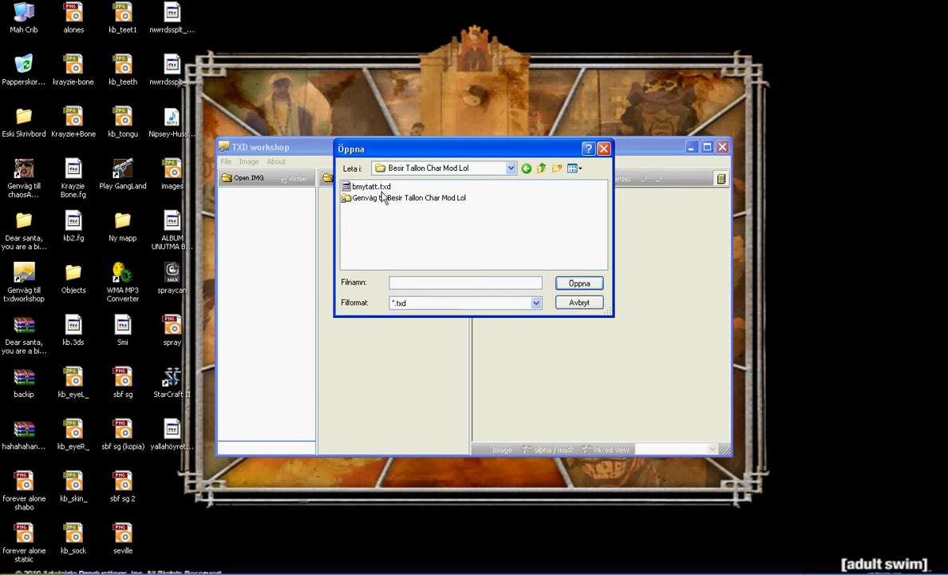
click(375, 187)
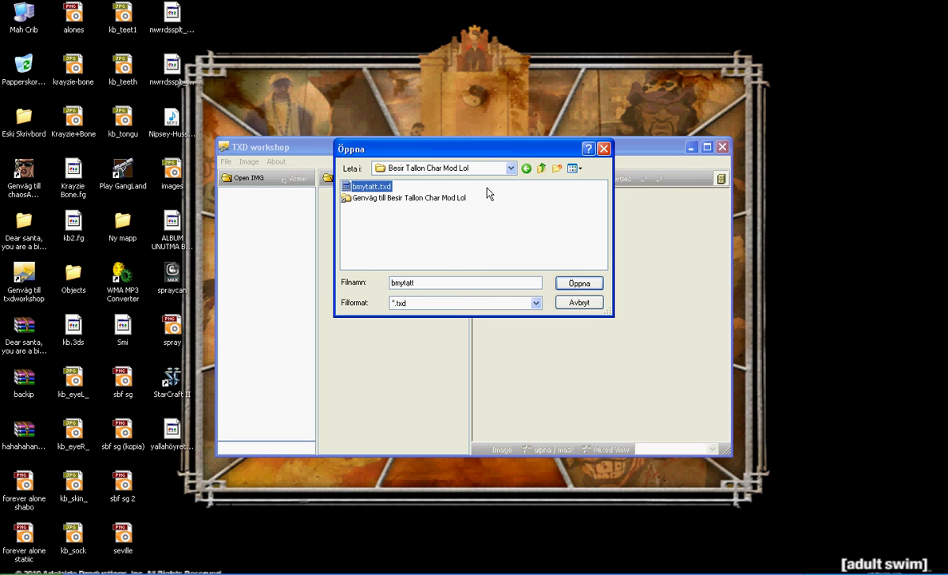
click(541, 168)
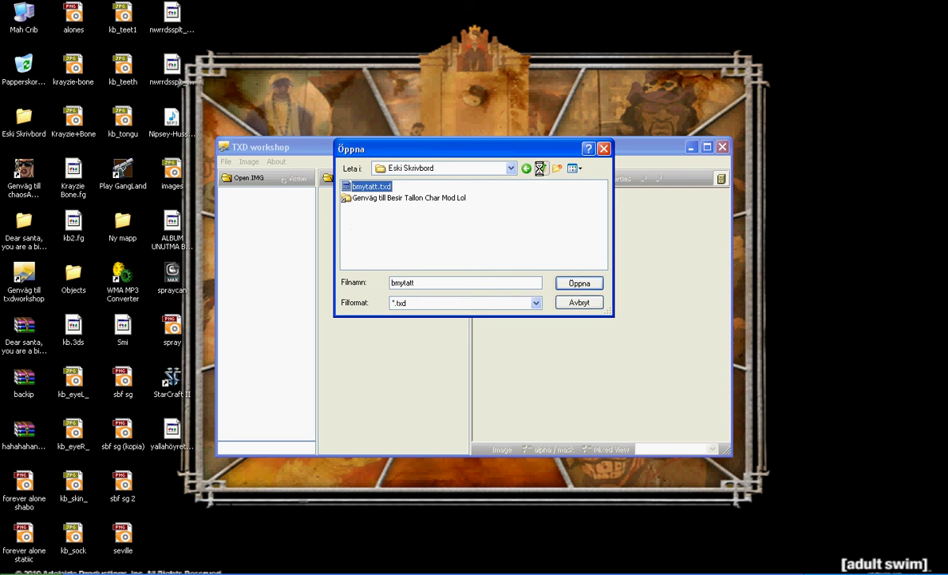
click(541, 169)
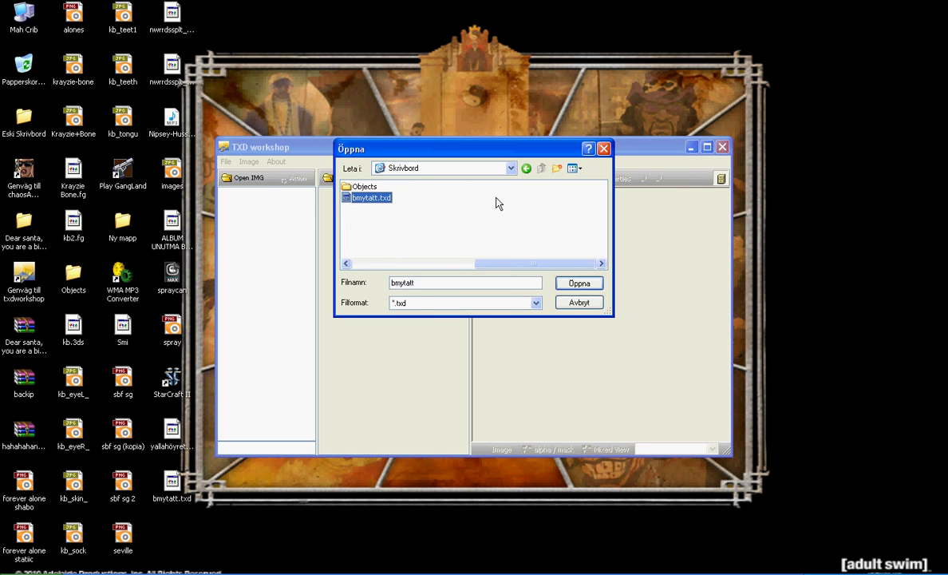
Rename the desktop bmytatt.txd to yallahöyretmemod=).txd and open it
right_click(368, 197)
click(392, 360)
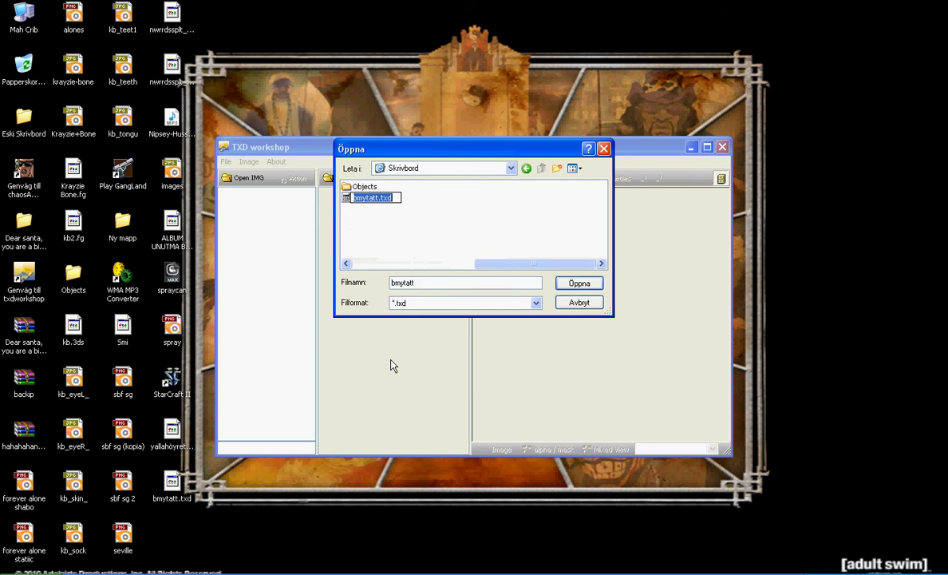
key(End)
key(shift+Home)
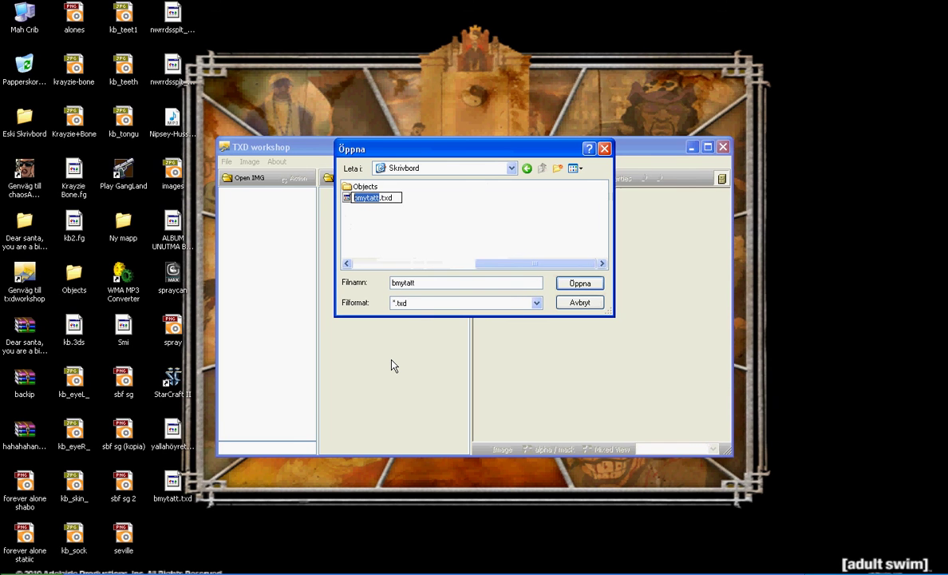
text(yallahöy)
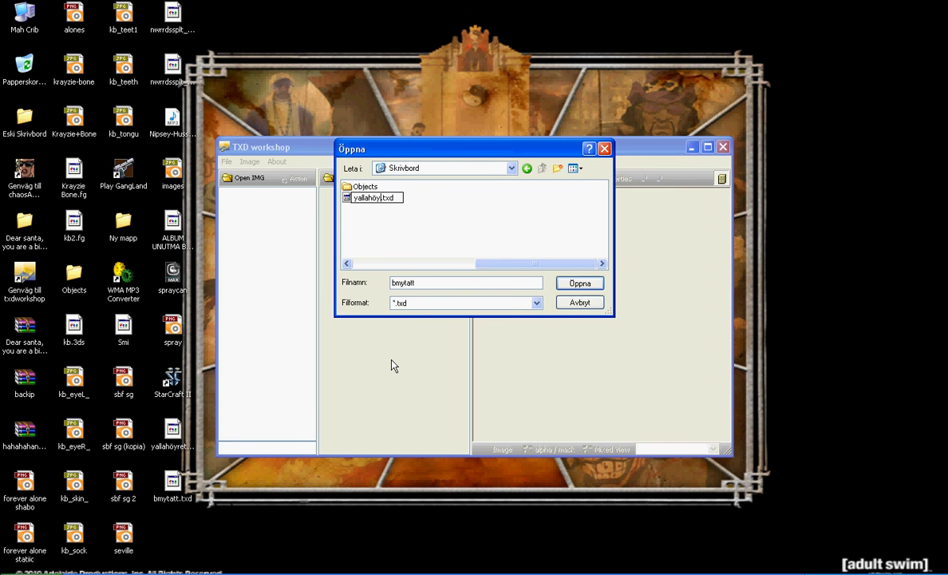
text(retmemo)
text(d)
text(=))
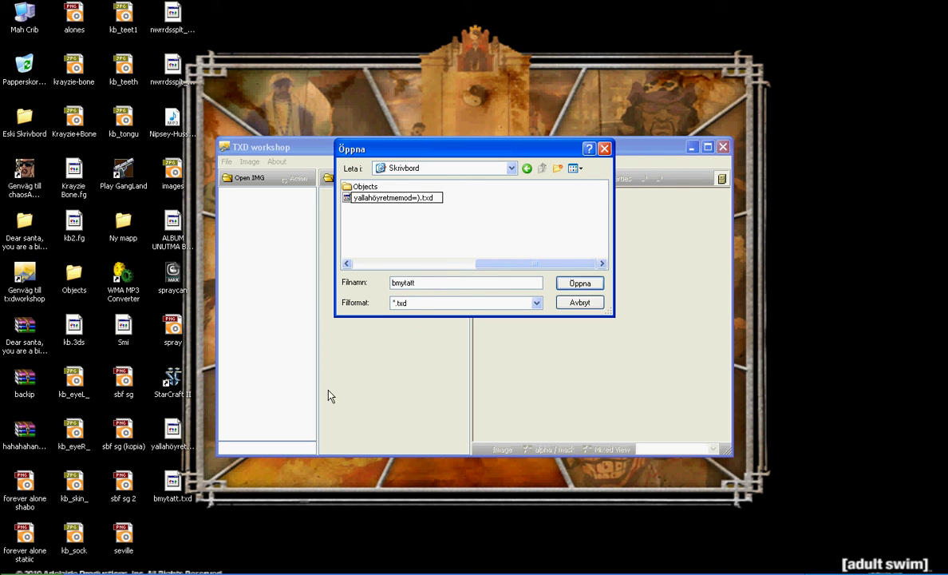
click(396, 197)
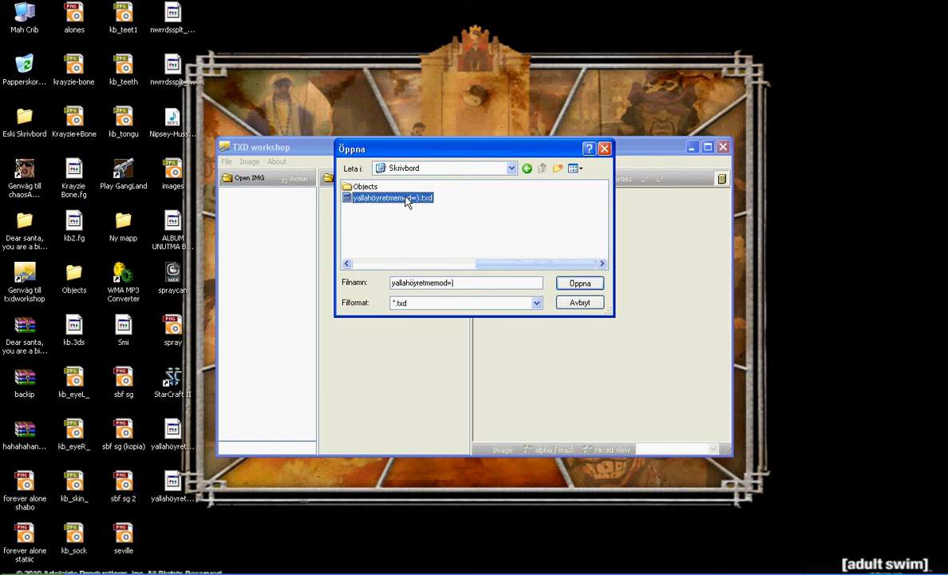
double_click(395, 197)
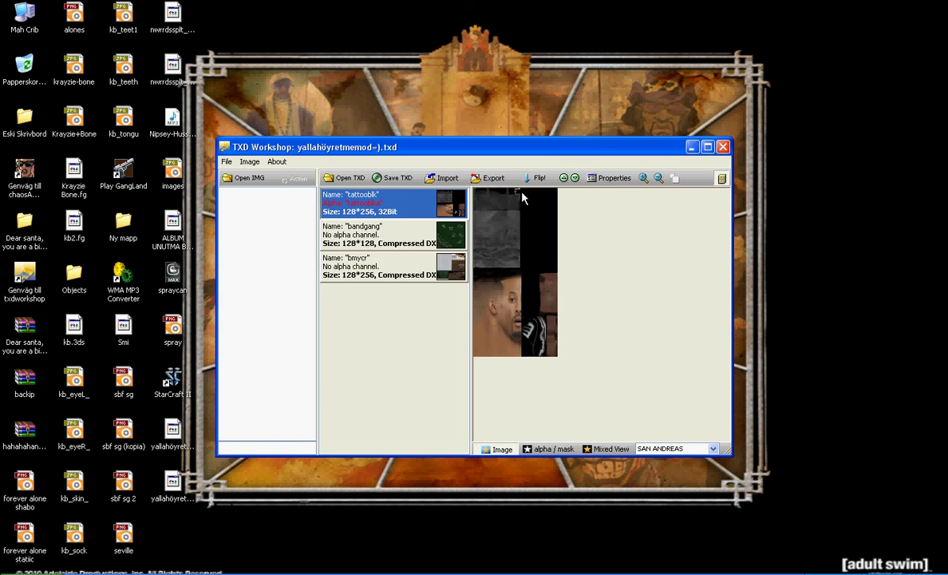
Delete the tattoobilk and bandgang textures and browse the import dialog to the CLothes folder
key(Delete)
key(Delete)
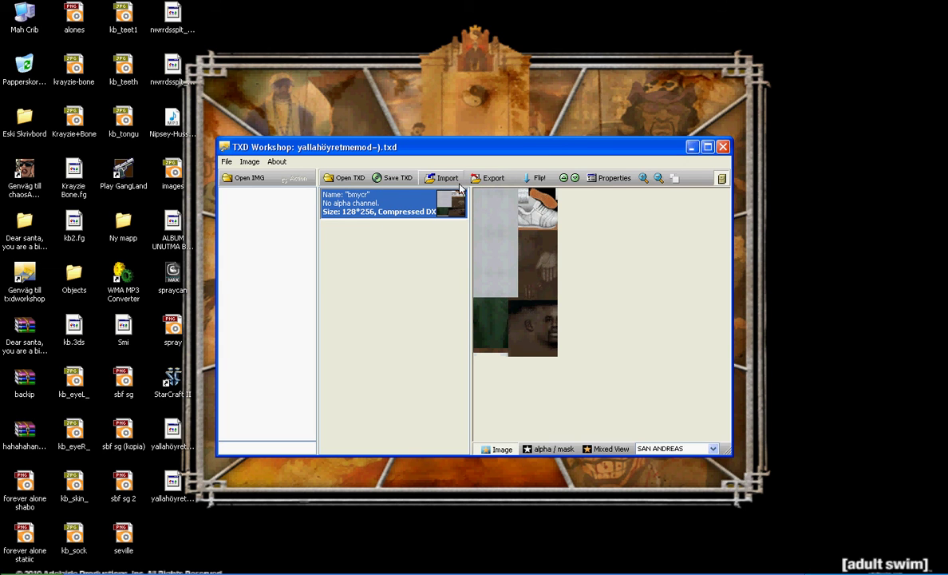
click(431, 177)
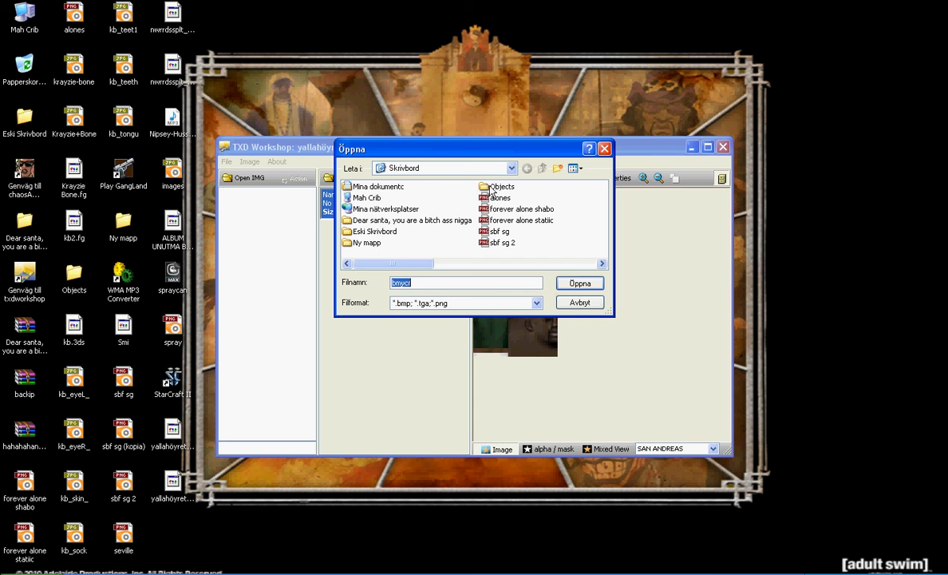
double_click(366, 232)
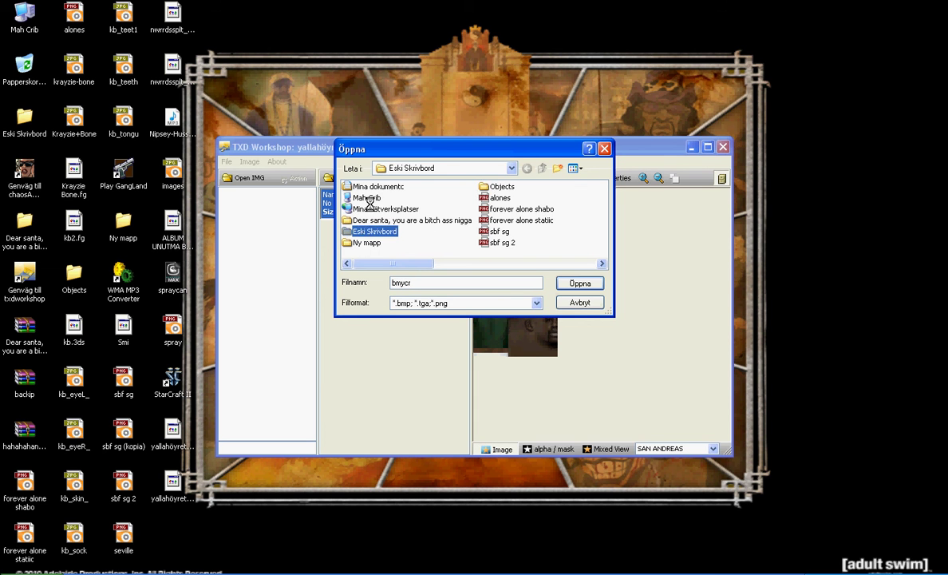
key(Return)
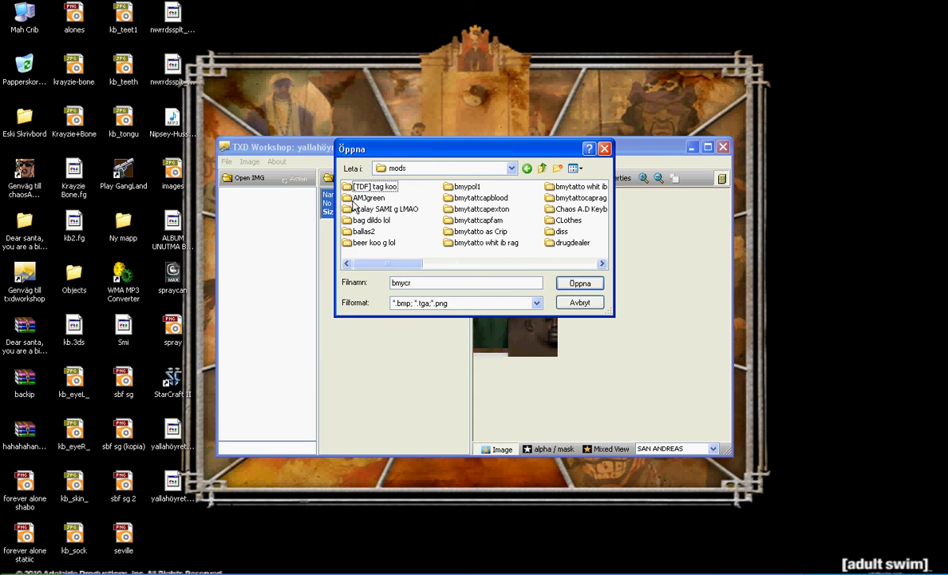
key(Right)
key(Down)
key(c)
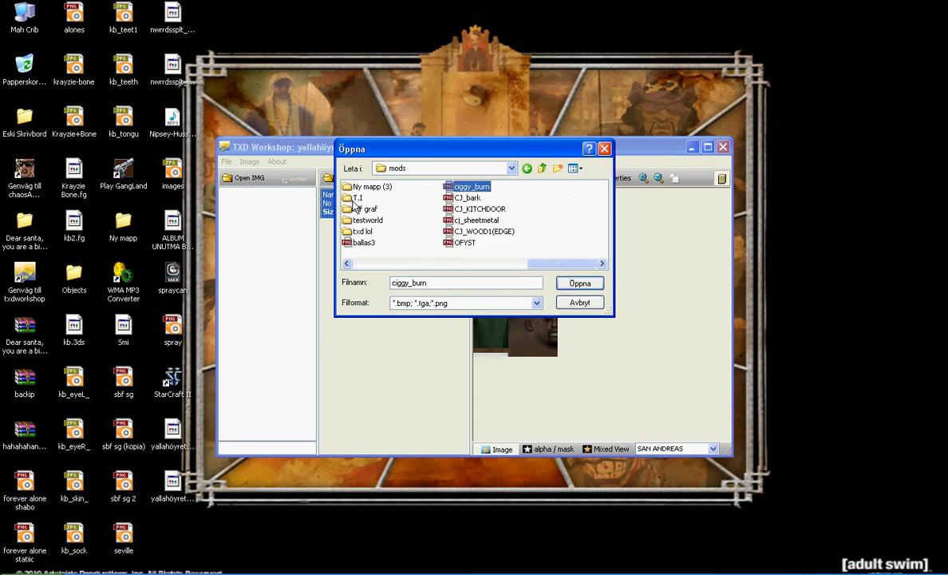
key(Down)
key(Down)
key(Down)
key(c)
key(c)
key(c)
key(c)
key(c)
key(c)
key(c)
key(c)
key(Return)
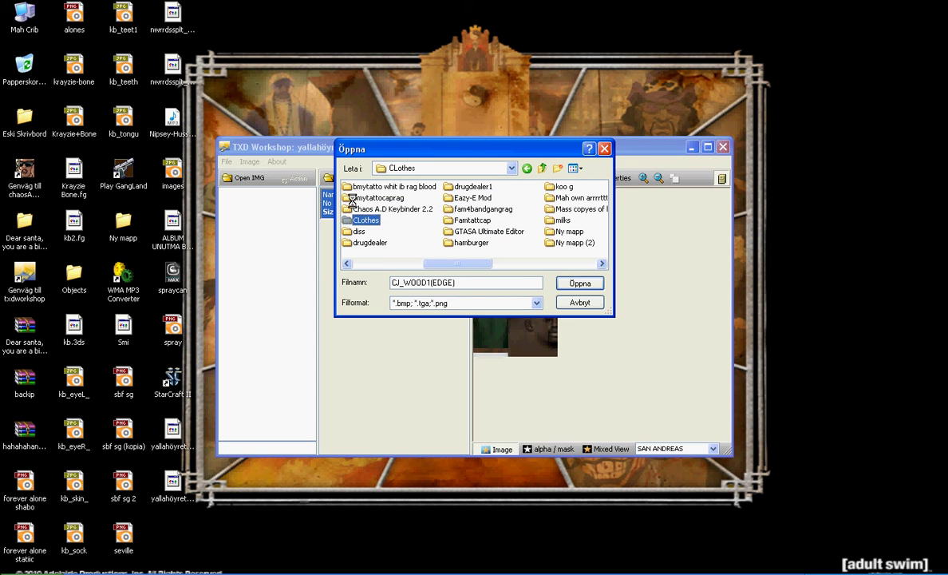
Import the fam2cornrows image from the CLothes folder
click(479, 198)
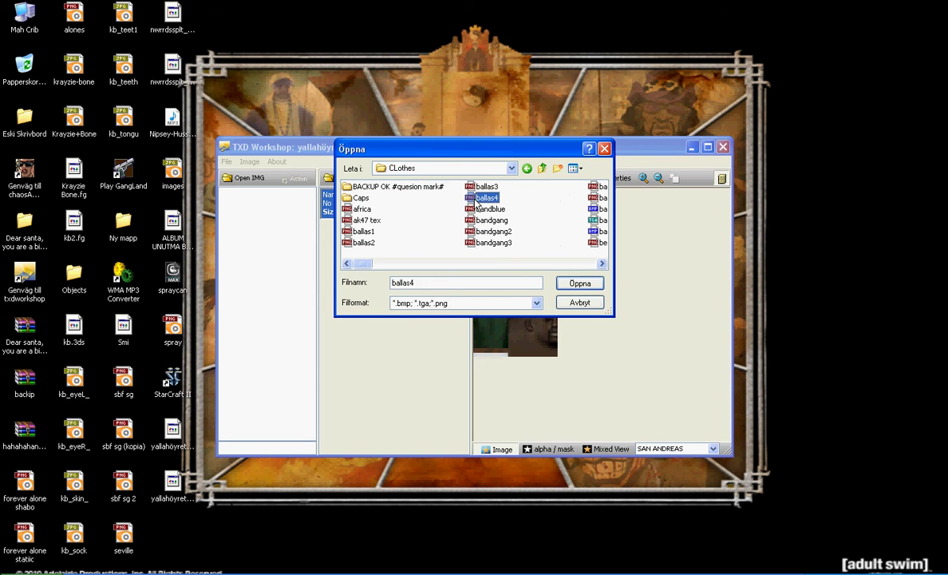
key(Down)
key(Down)
key(Down)
key(Down)
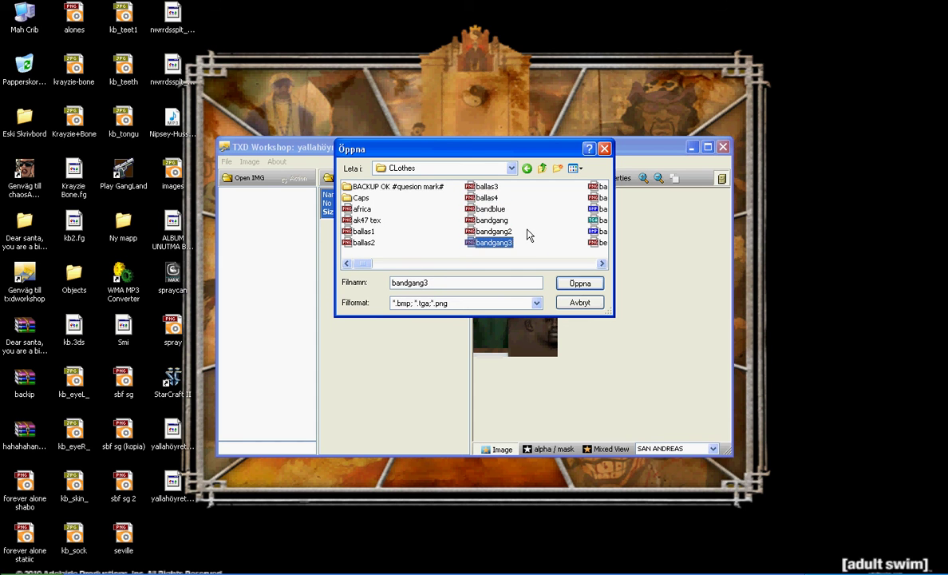
key(Down)
key(Down)
key(Down)
key(Down)
key(Down)
key(Down)
key(Down)
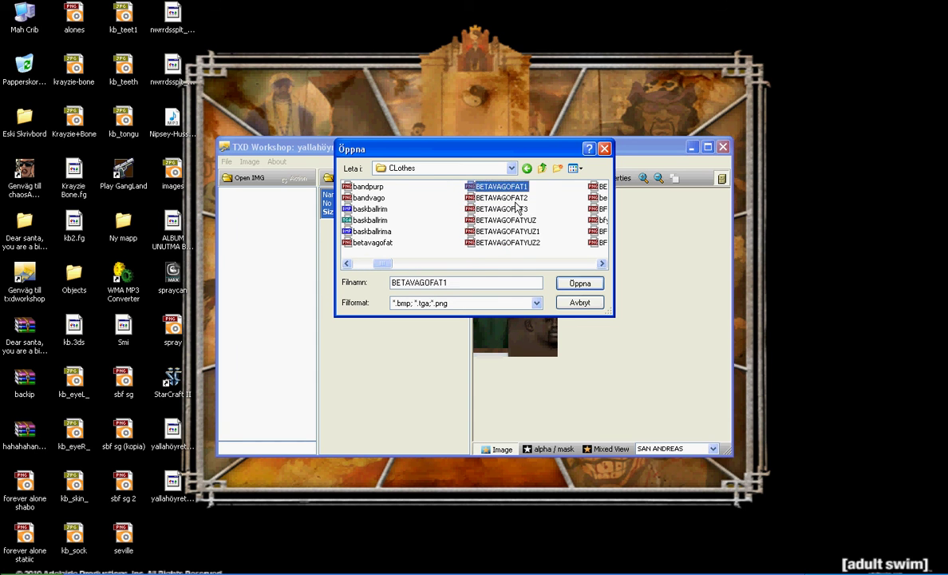
key(Down)
key(Down)
key(Down)
key(Down)
key(Down)
key(Down)
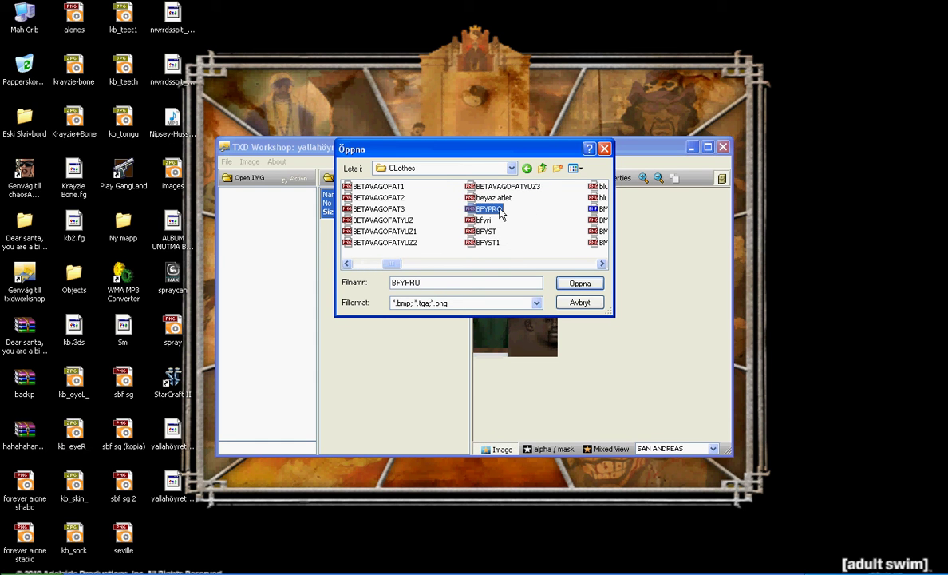
key(Left)
key(f)
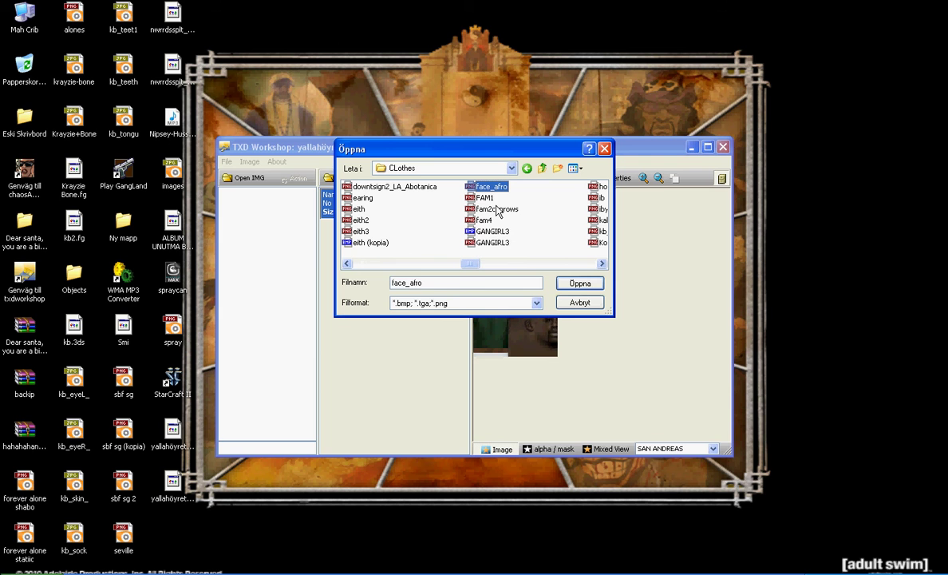
key(Down)
key(Down)
key(Return)
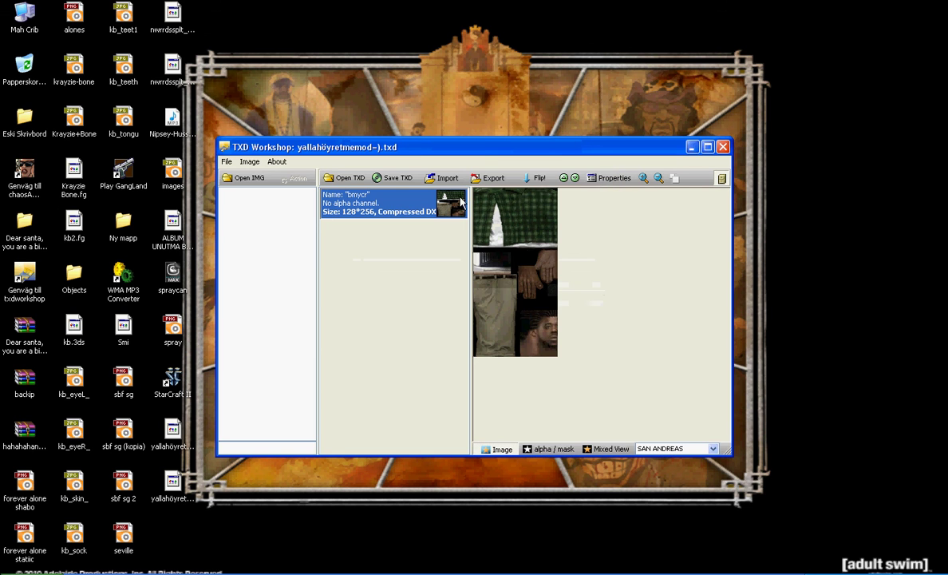
Rename the imported texture to fam2cornrows in Properties and reopen Properties to verify it
click(592, 178)
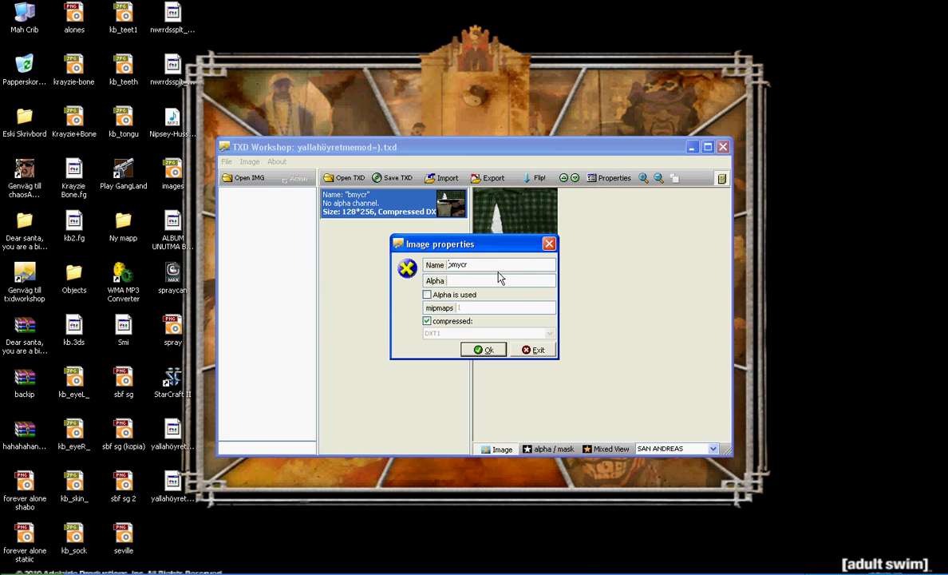
double_click(483, 263)
text(fam2cornrows)
click(486, 351)
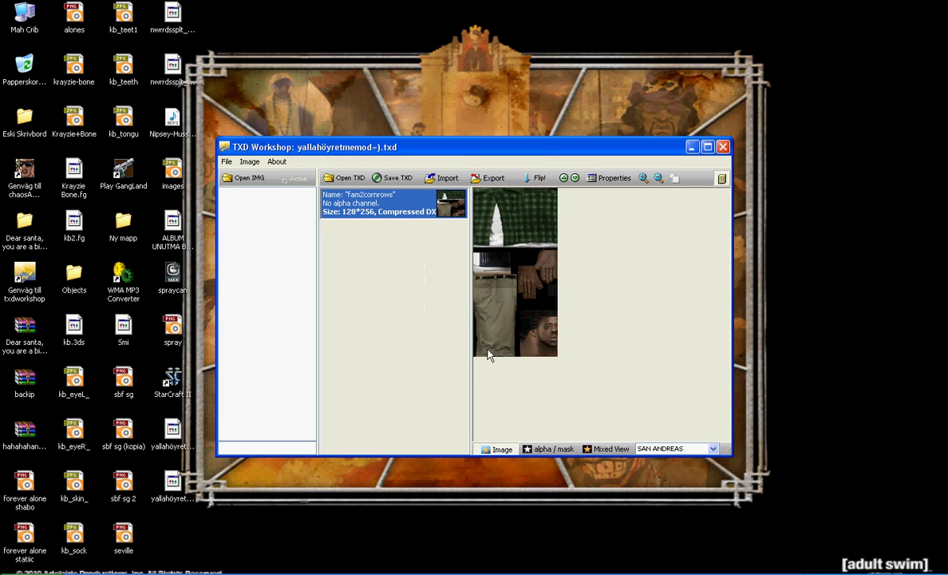
click(600, 177)
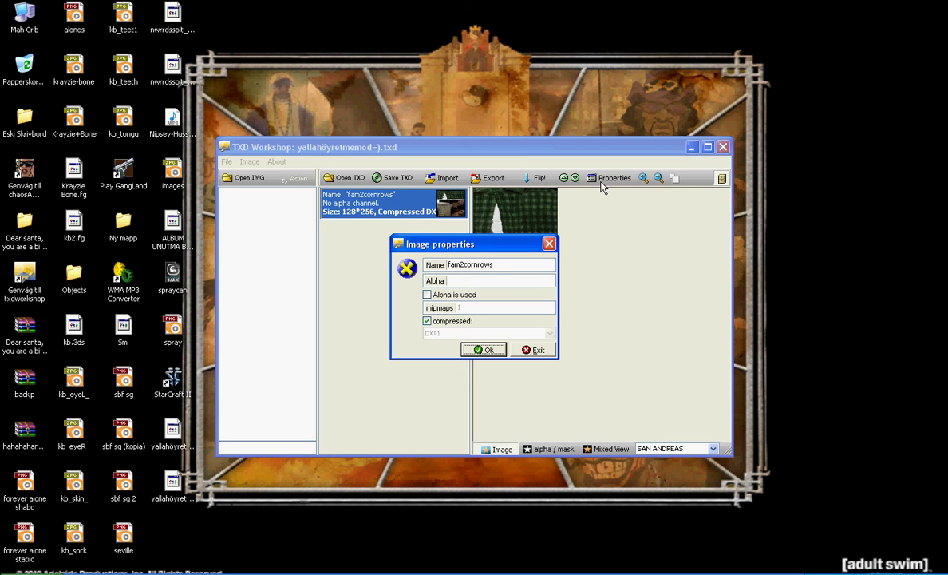
click(479, 350)
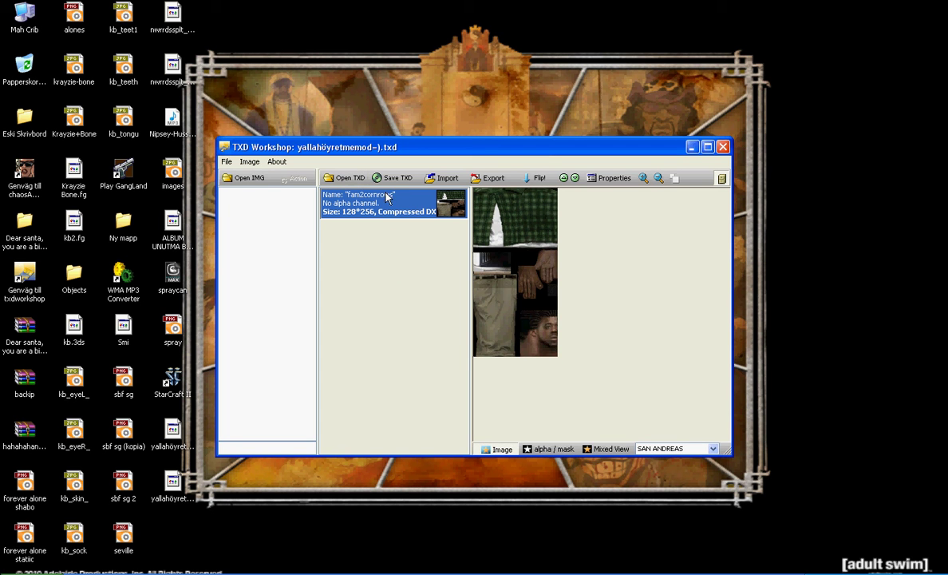
click(602, 177)
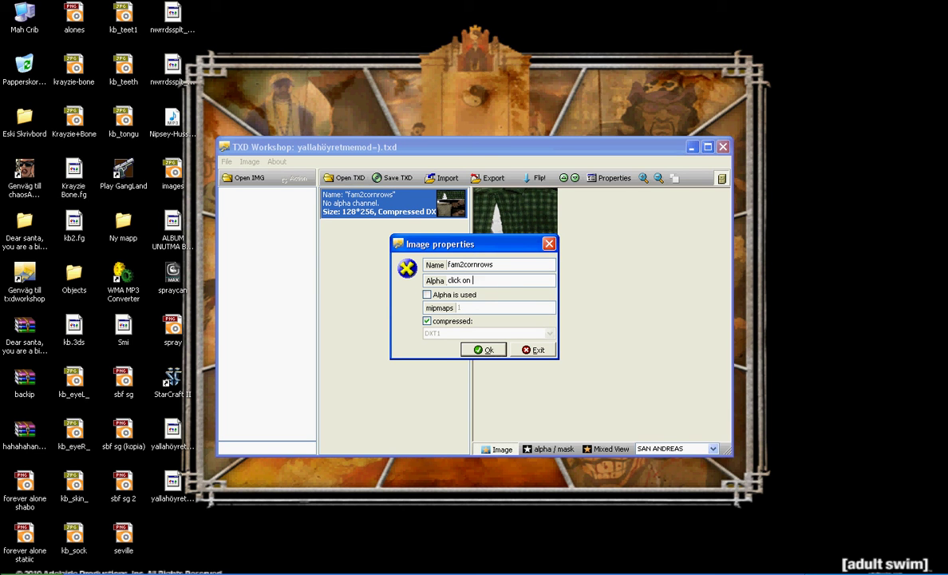
click(484, 350)
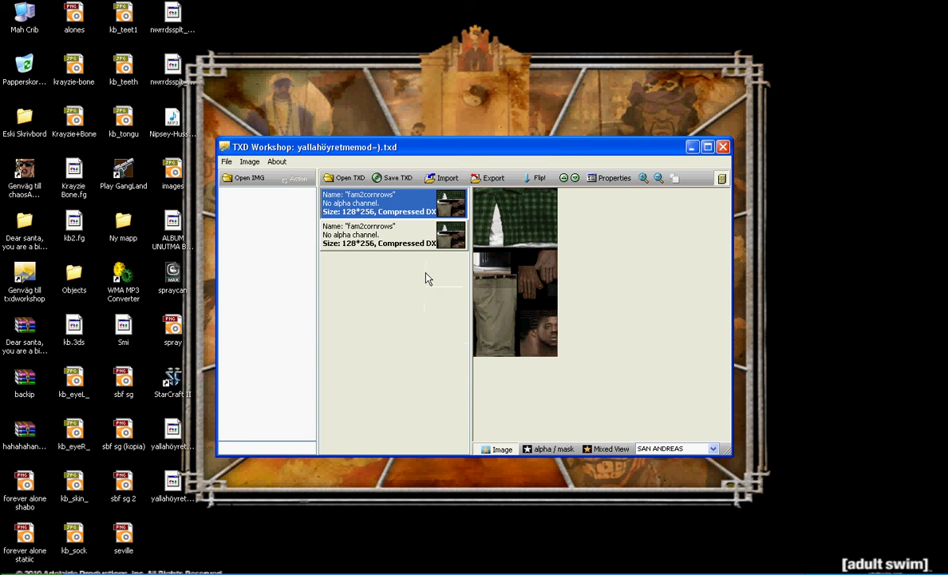
click(416, 237)
Import the BMYBAR image into the second texture entry
click(445, 179)
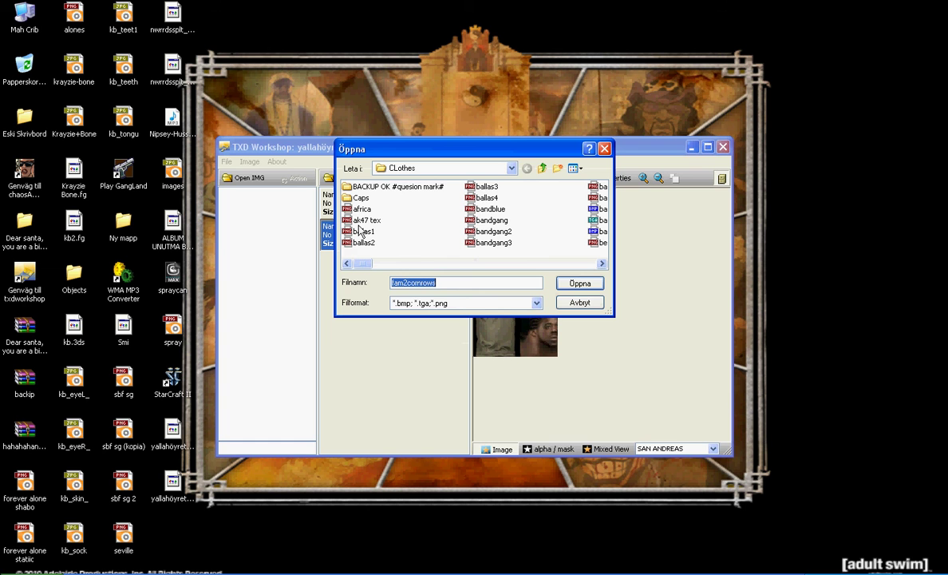
click(358, 223)
key(Down)
key(Down)
key(Down)
key(Down)
key(Down)
key(Down)
key(Down)
key(Down)
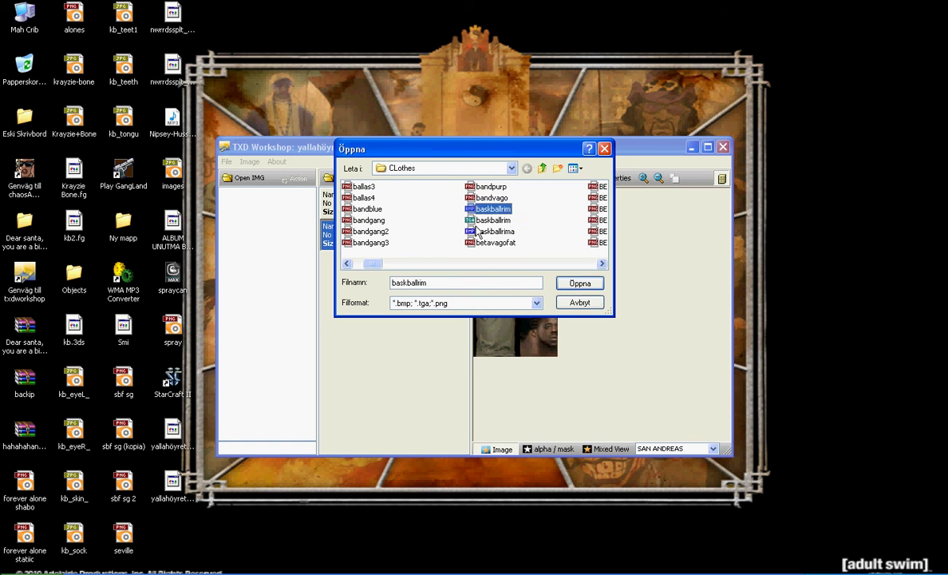
key(Down)
key(Down)
key(Down)
key(Down)
key(Down)
key(Down)
key(Down)
key(Down)
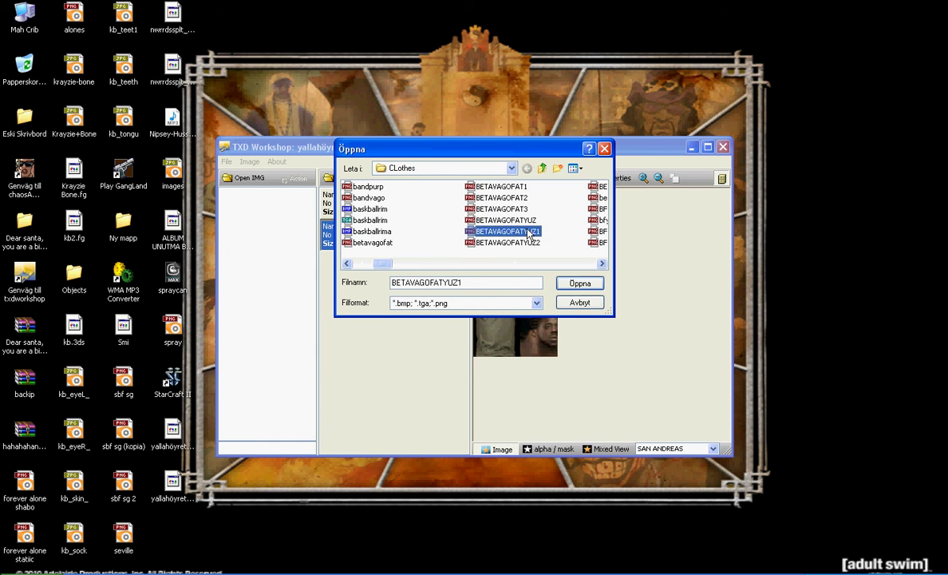
key(Down)
key(Down)
key(Down)
key(Down)
key(Down)
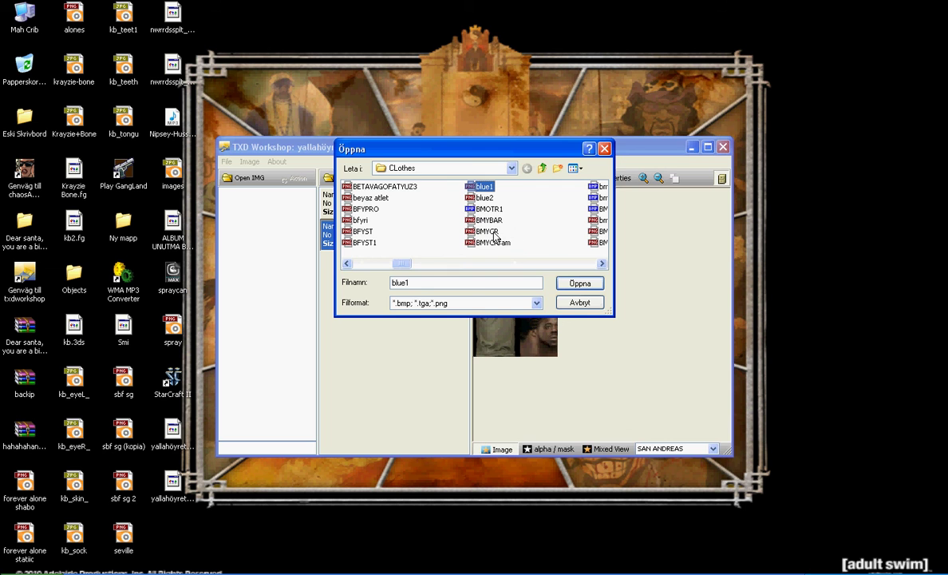
key(Down)
key(Down)
key(Down)
key(Return)
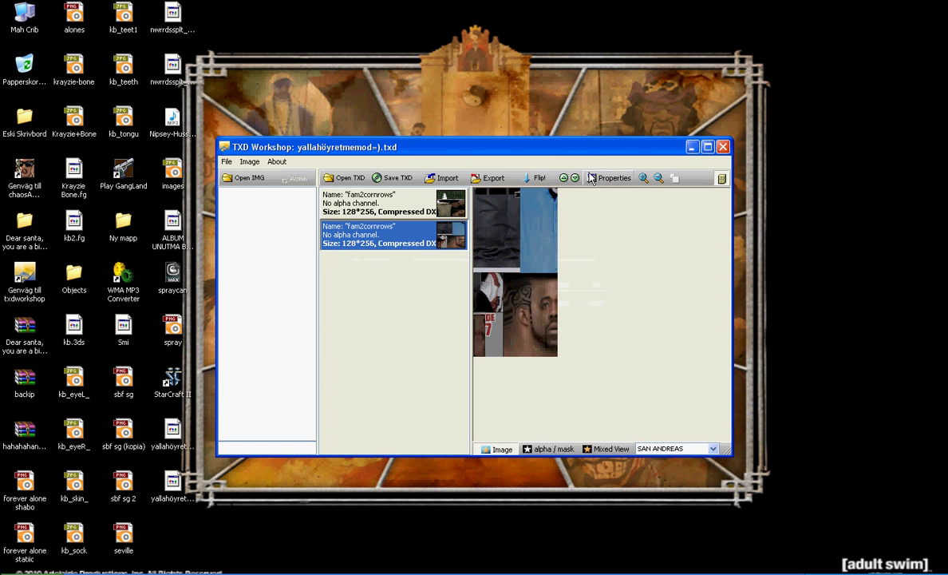
Rename the second texture to bmybar in its Properties
click(593, 177)
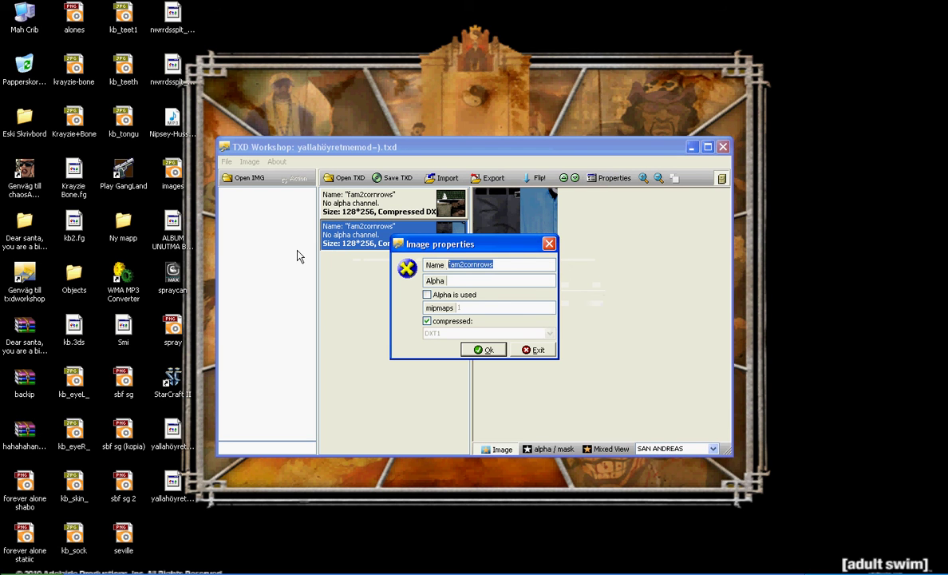
text(bmybar)
click(485, 351)
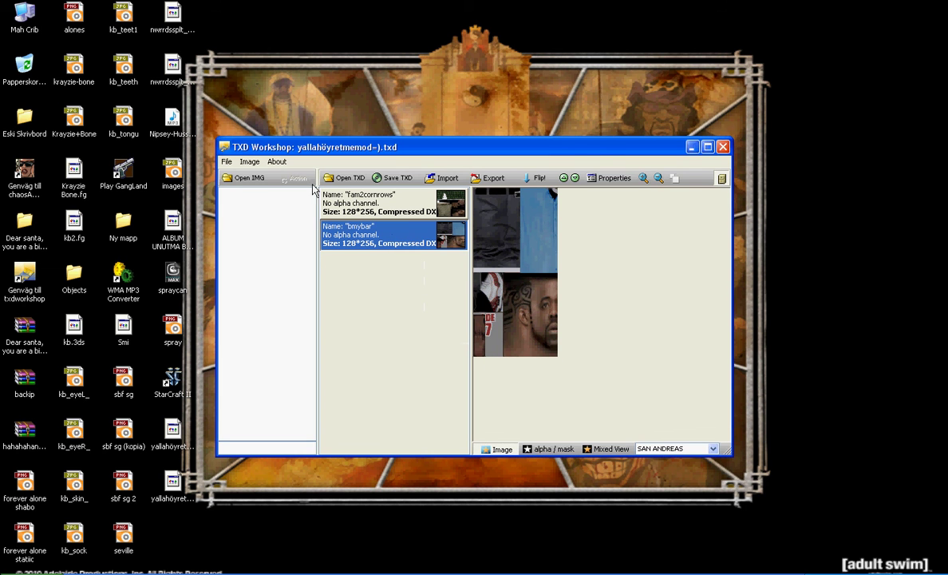
Run a DFF check against the yallahöyretmemod=) model on the desktop
click(226, 161)
click(250, 260)
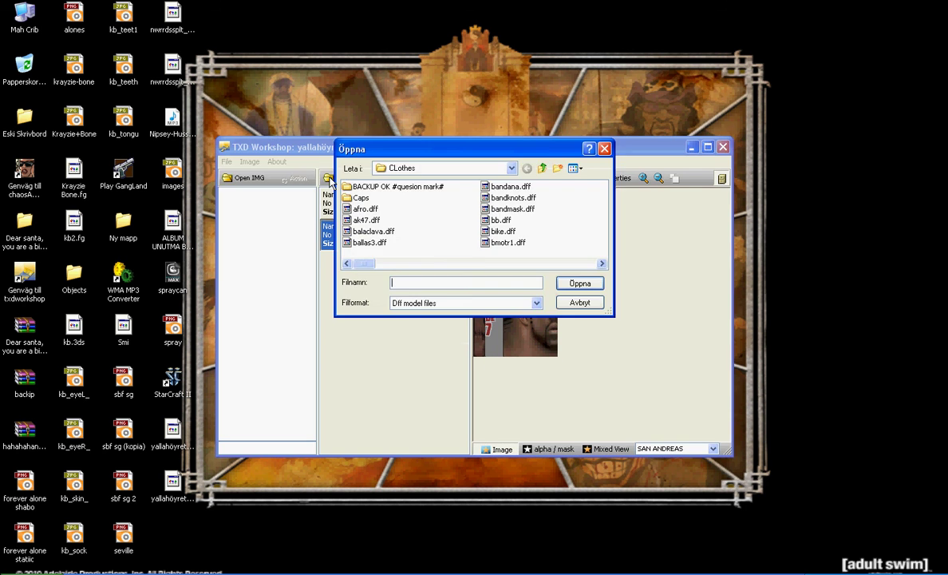
mouse_move(361, 263)
mouse_down()
mouse_move(561, 261)
mouse_move(375, 233)
mouse_up()
click(365, 222)
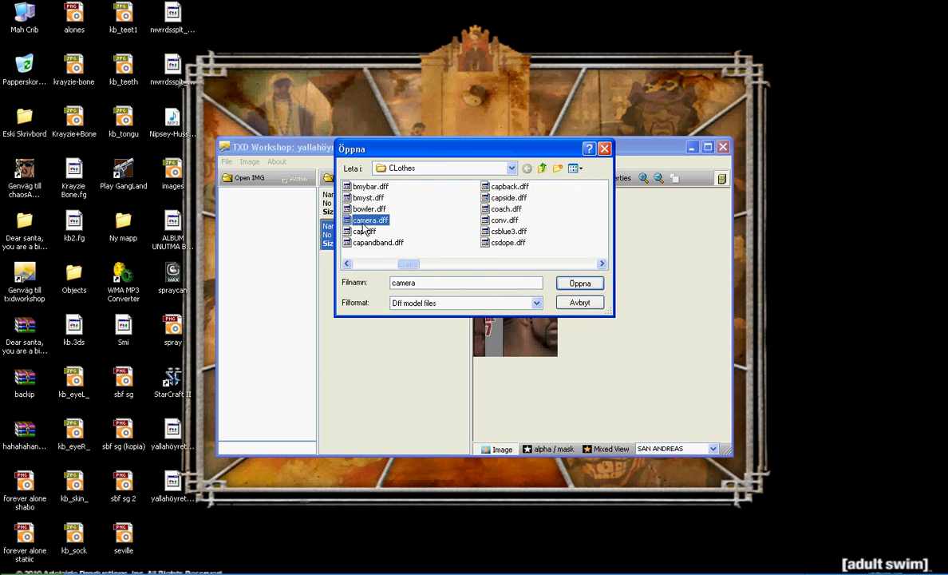
click(541, 169)
click(542, 168)
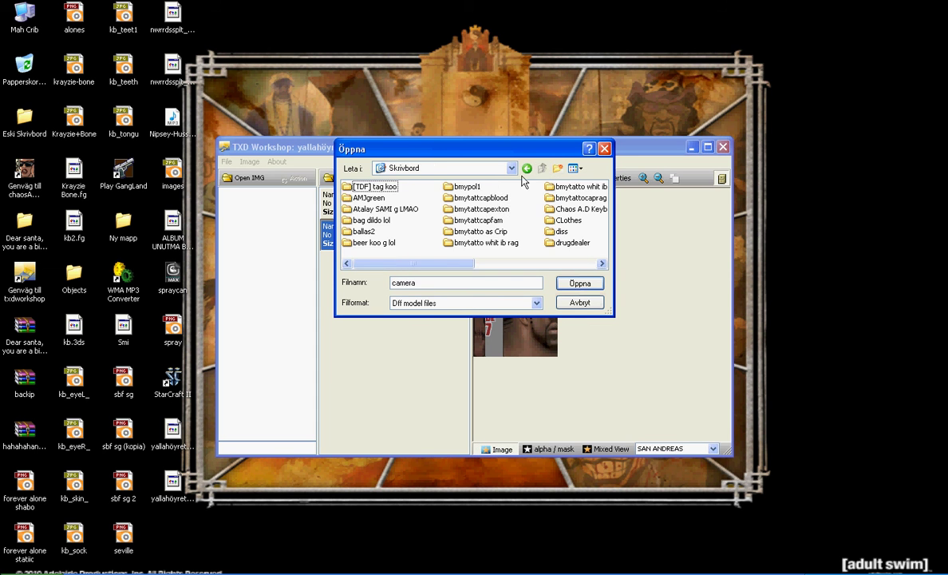
click(375, 210)
scroll(375, 214, down, 1)
click(385, 222)
double_click(387, 222)
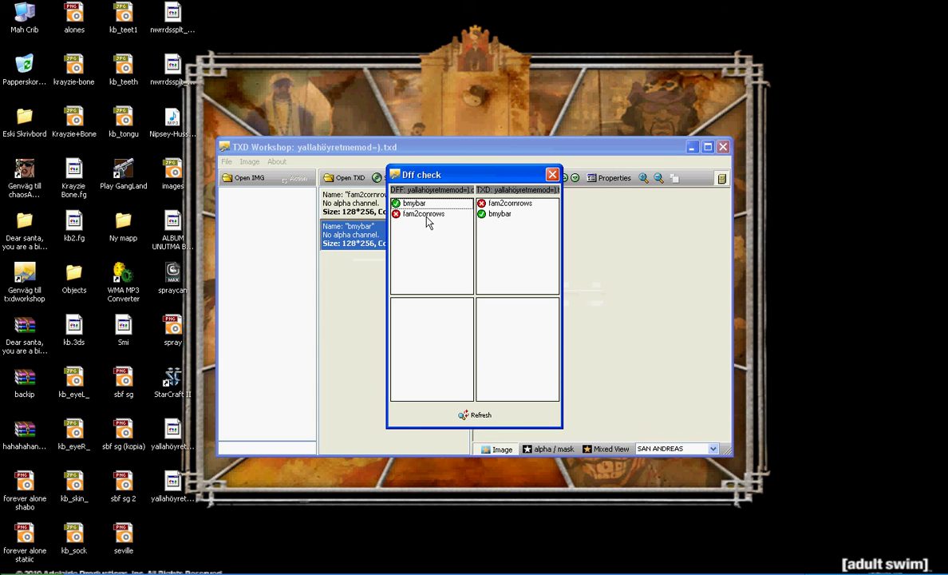
click(554, 174)
Rename the fam2cornrows texture to fam2conrows
click(375, 202)
click(610, 177)
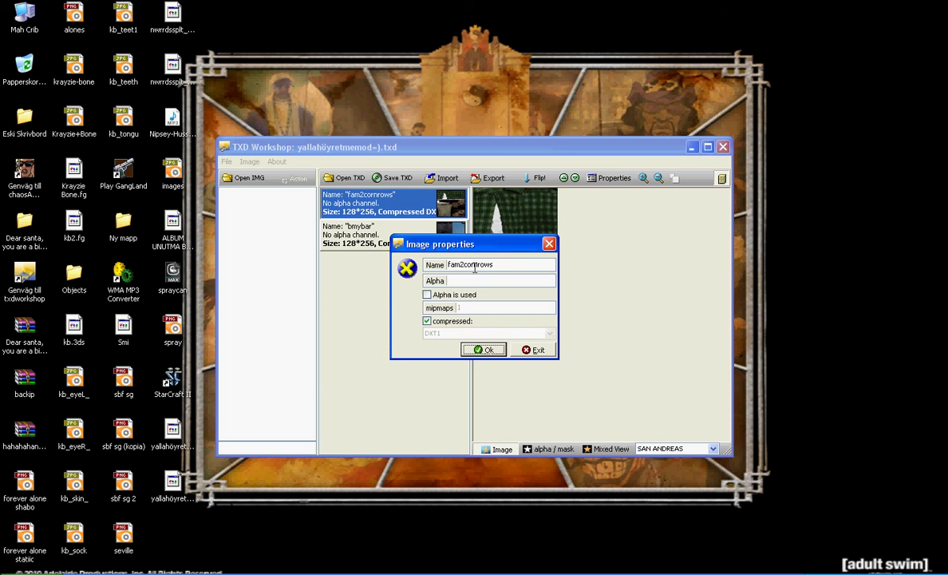
click(474, 265)
key(BackSpace)
click(482, 350)
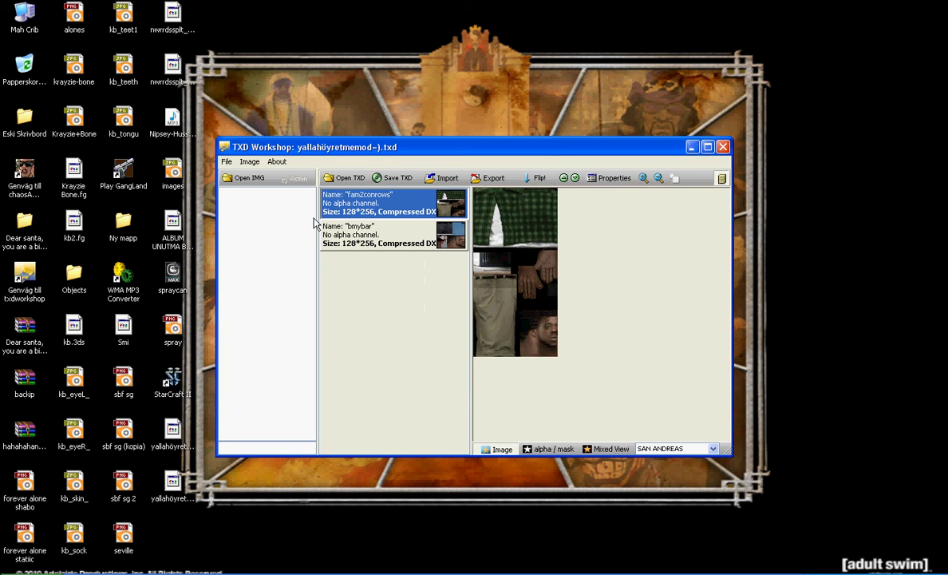
Rerun the DFF check on yallahöyretmemod=) and confirm all textures match
click(227, 163)
click(250, 250)
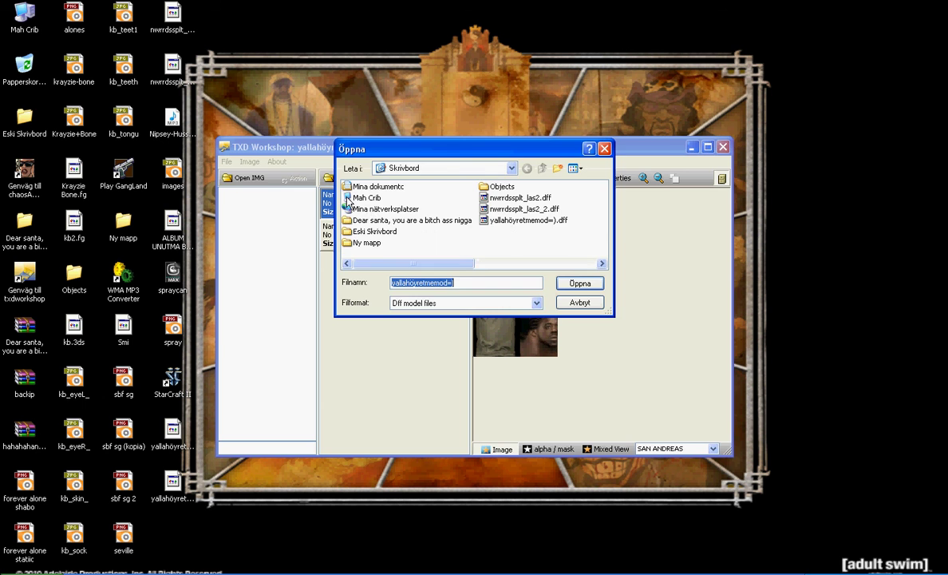
double_click(494, 221)
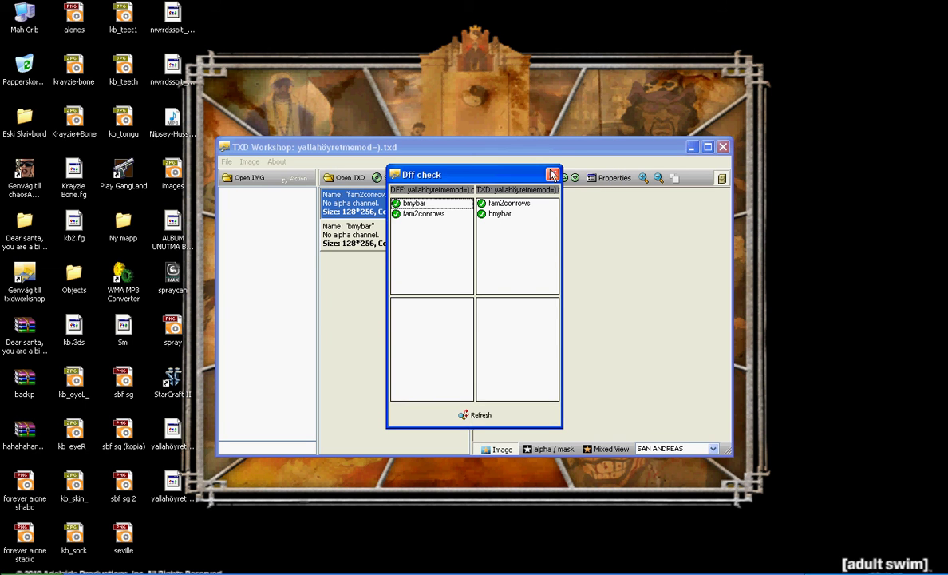
click(499, 162)
click(723, 148)
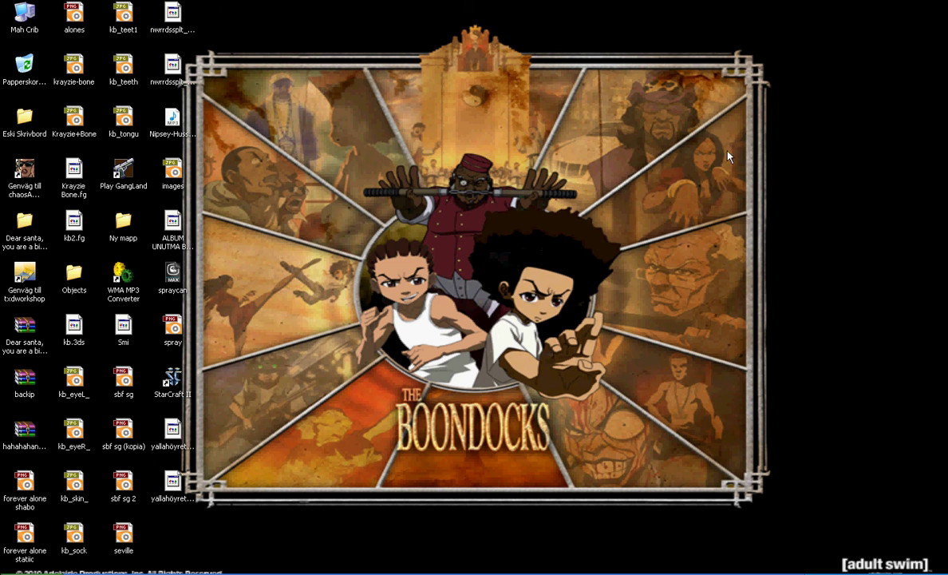
drag(324, 462, 255, 422)
right_click(250, 443)
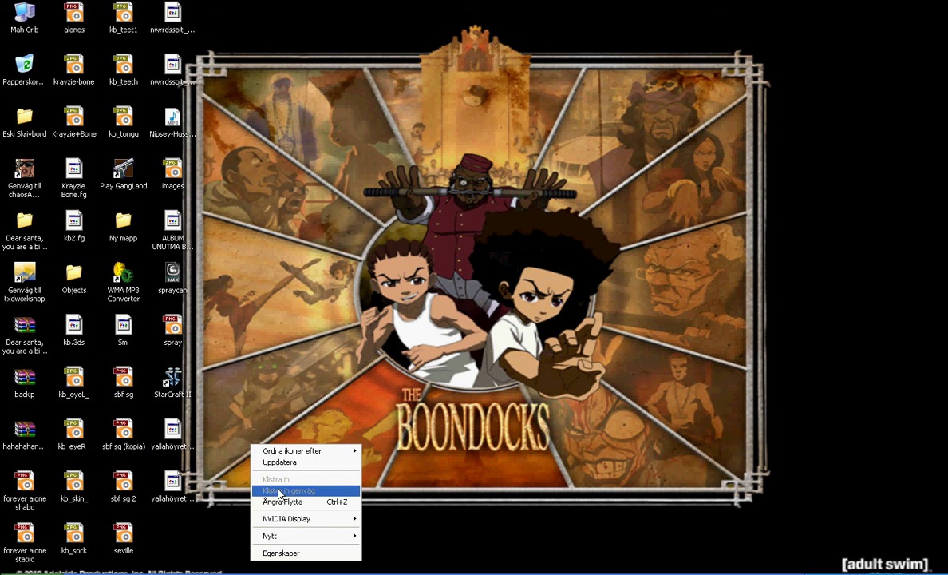
click(416, 397)
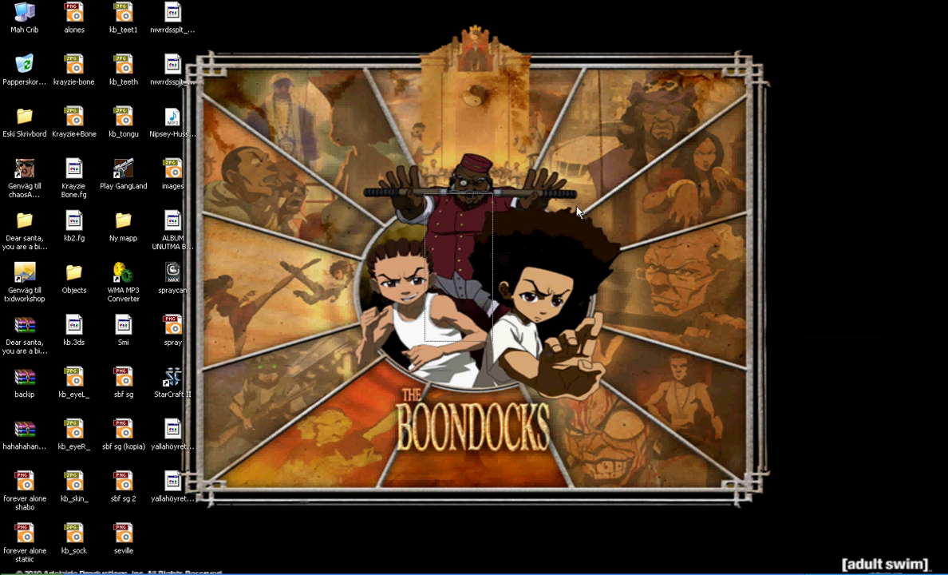
mouse_move(423, 341)
mouse_down()
mouse_move(2, 130)
mouse_move(482, 323)
mouse_up()
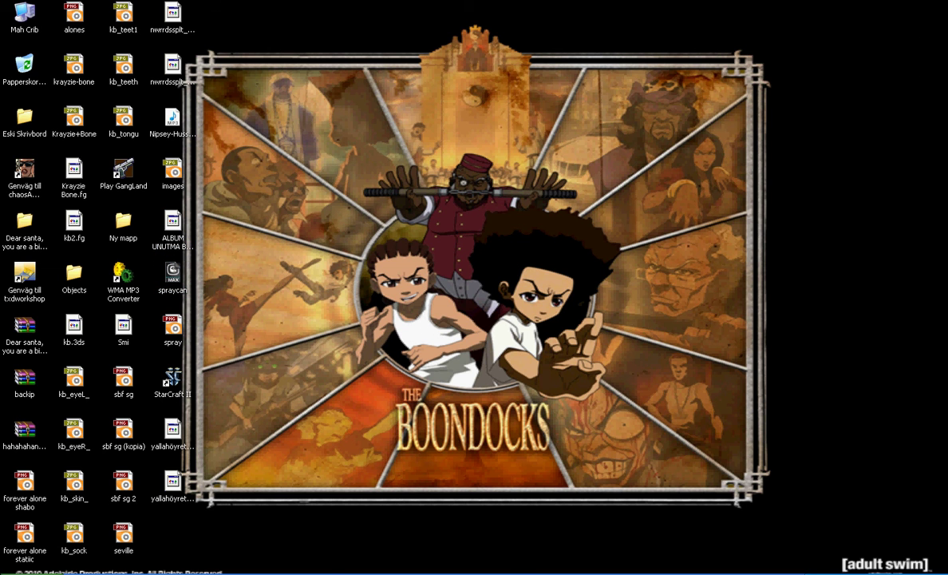